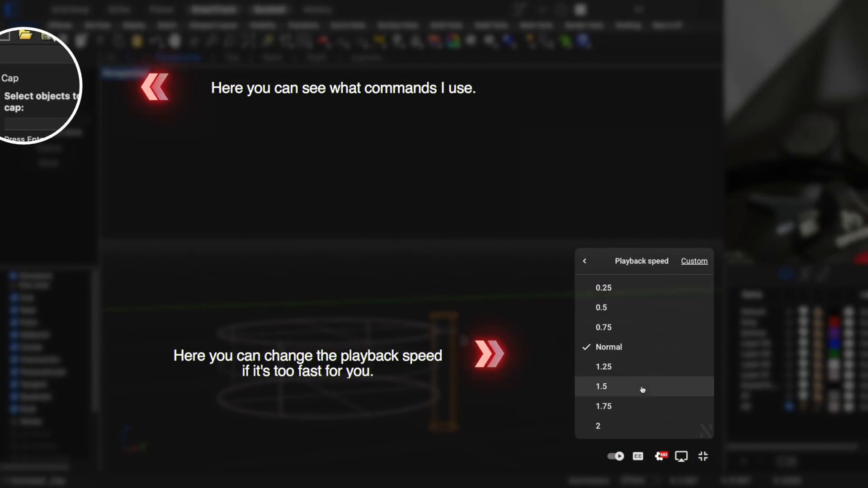
click(637, 315)
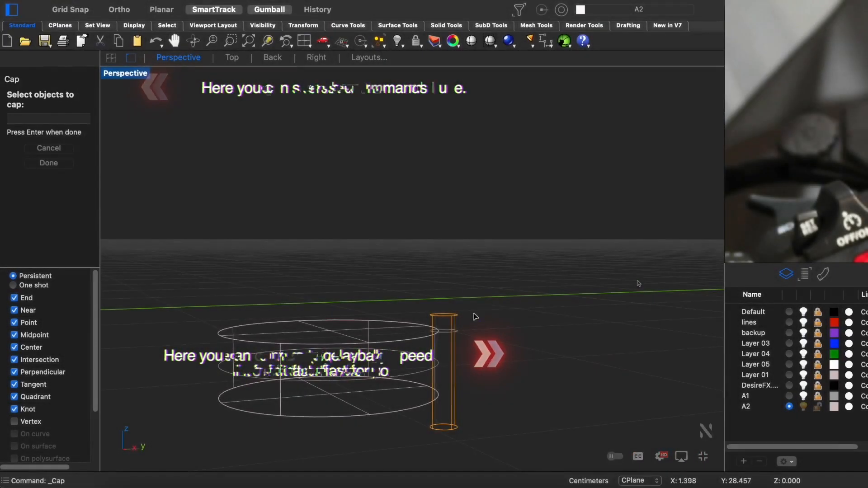
- Array the small cylinder along the large disc's circular edge as 20 items with ArrayCrv
key(Return)
key(ctrl+alt+s)
right_drag(472, 315, 510, 386)
key(ctrl+F1)
key(ctrl+alt+w)
click(417, 234)
text(a)
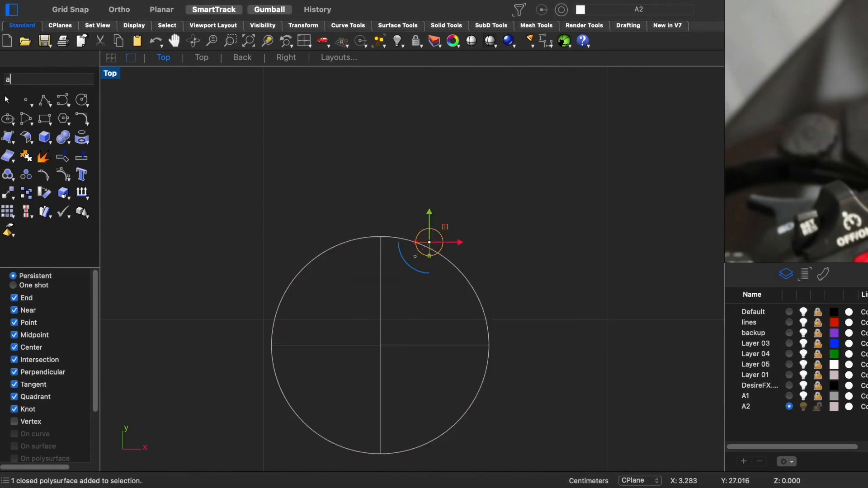
text(rray)
click(63, 106)
click(468, 283)
key(Return)
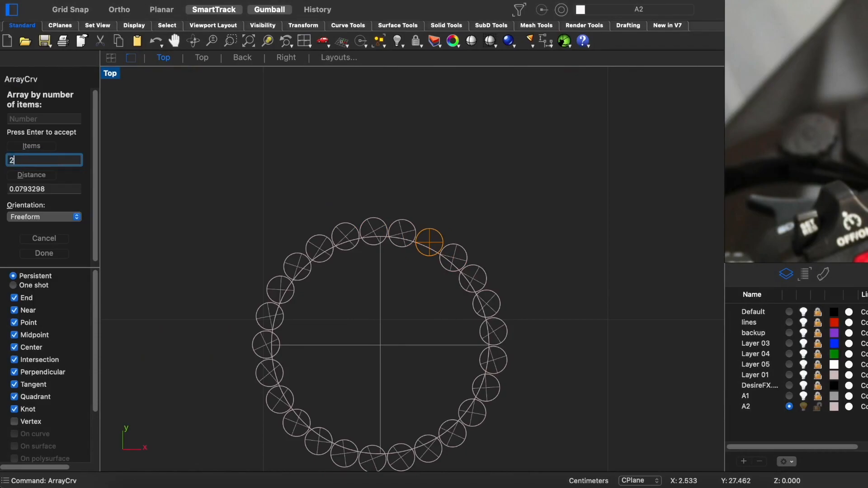
key(Return)
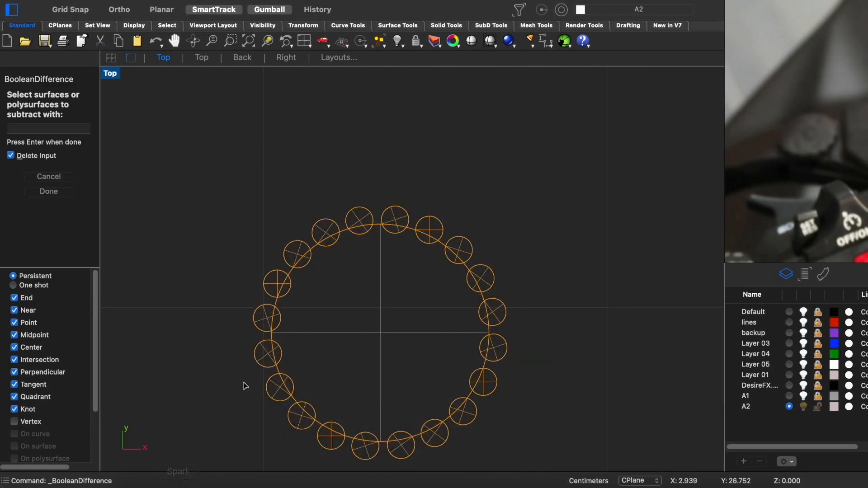
- Subtract the arrayed cylinders from the large disc and move the resulting notched knob over the lever
scroll(379, 419, down, 3)
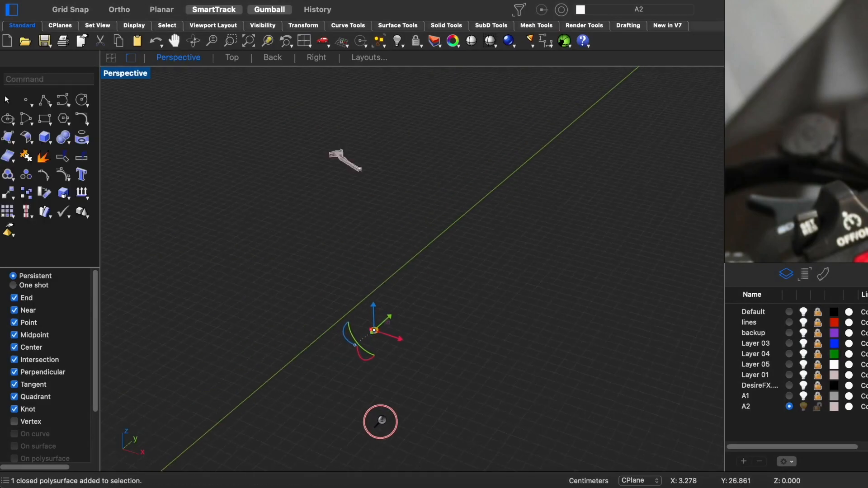
drag(356, 153, 356, 151)
key(ctrl+F1)
scroll(384, 254, up, 8)
right_drag(434, 327, 552, 251)
drag(552, 248, 293, 322)
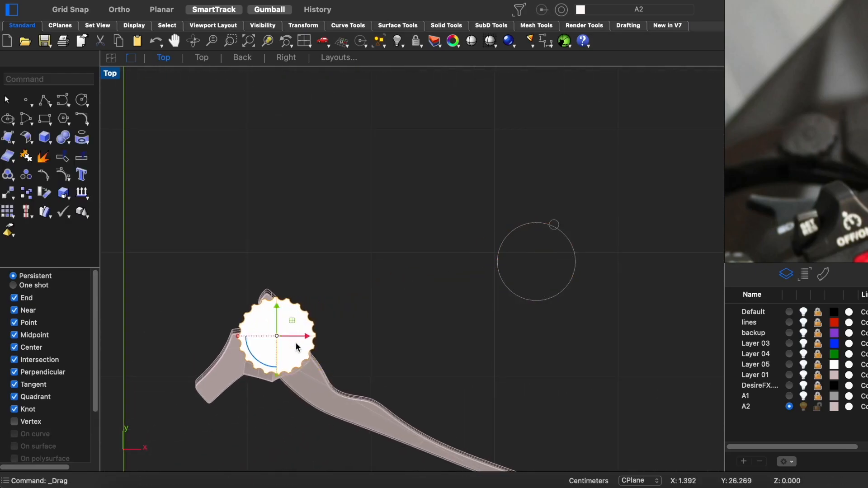
- Scale the notched knob down to fit the lever's width and lower it onto the lever
scroll(310, 384, up, 6)
right_drag(312, 365, 329, 346)
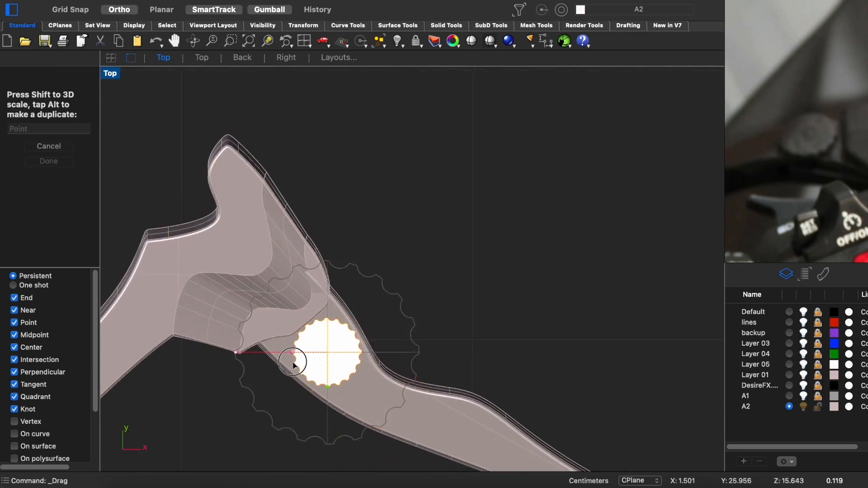
key(ctrl+F4)
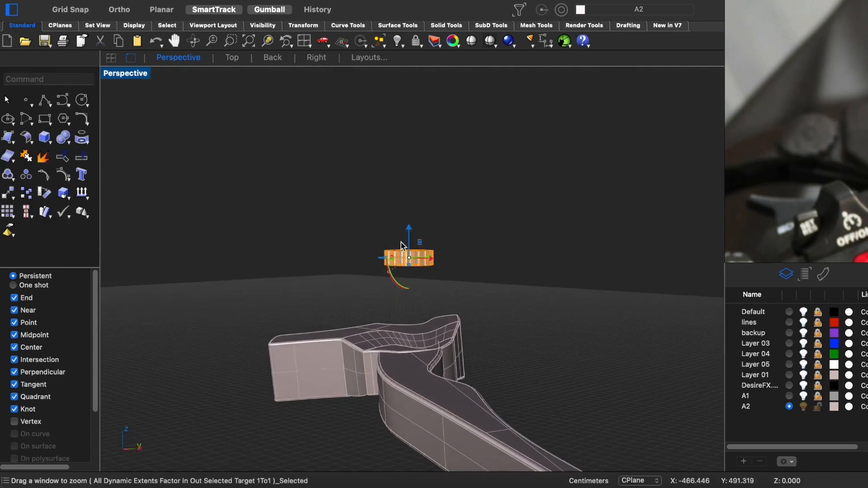
drag(407, 258, 406, 466)
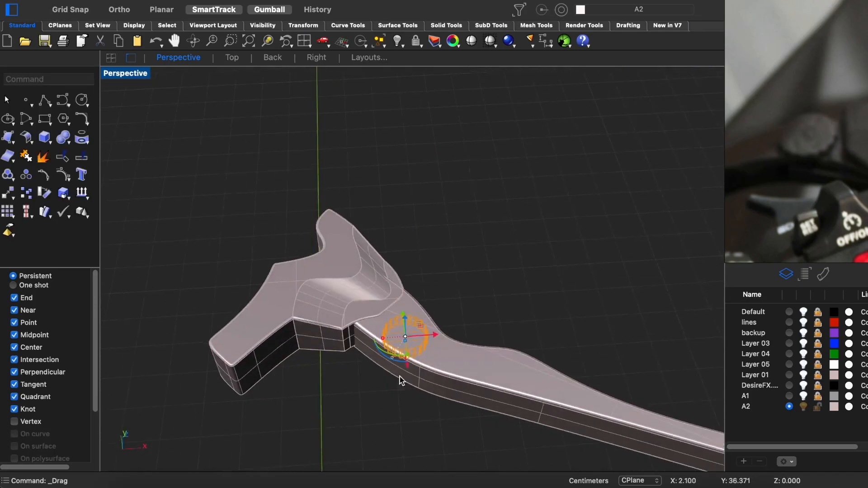
- Adjust the knob's height and tilt it to follow the slope of the lever's upper surface
scroll(400, 377, up, 9)
drag(417, 226, 417, 212)
scroll(415, 239, down, 2)
right_drag(414, 240, 390, 312)
key(ctrl+F3)
drag(467, 350, 469, 352)
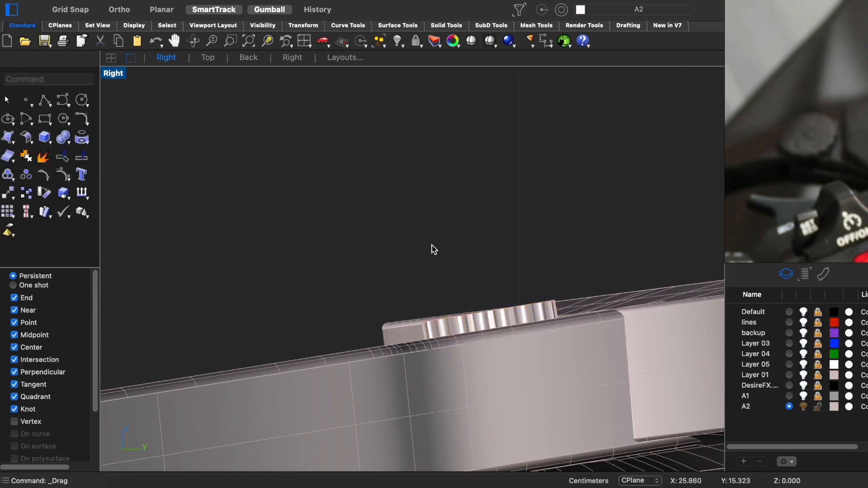
- Hide the notched knob to expose the lever's surface beneath it
key(ctrl+F4)
scroll(395, 270, up, 6)
right_drag(461, 316, 497, 181)
click(396, 270)
key(ctrl+h)
- Try to drill a 0.1 cm radius through hole normal to the lever's surface with RoundHole
middle_click(506, 129)
click(548, 191)
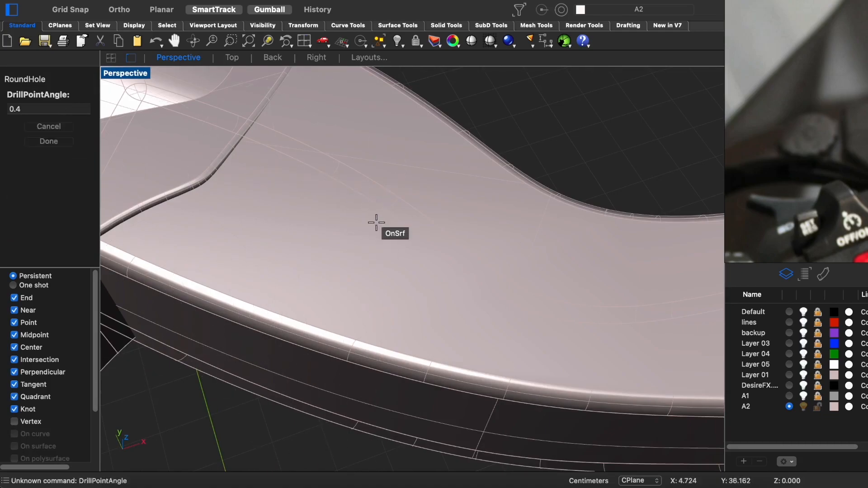
scroll(377, 259, down, 5)
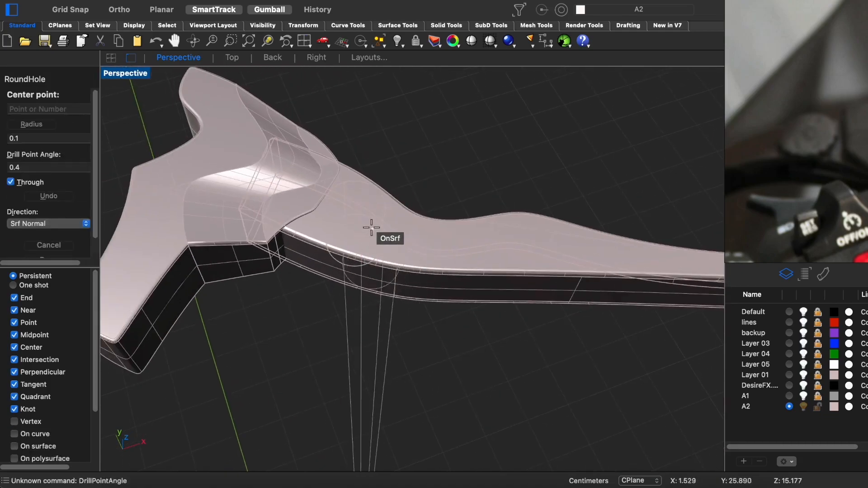
click(374, 231)
key(Return)
key(super+z)
key(Return)
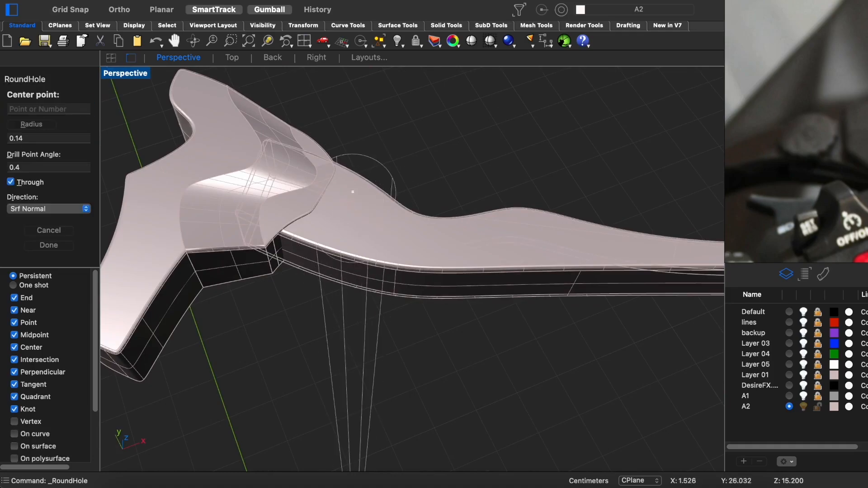
key(Escape)
- Drill a 0.1 cm radius through hole in the lever at the knob's location, working in the wireframe Top view
right_drag(348, 186, 375, 272)
key(ctrl+F1)
key(ctrl+alt+w)
scroll(368, 203, up, 3)
right_drag(368, 203, 400, 238)
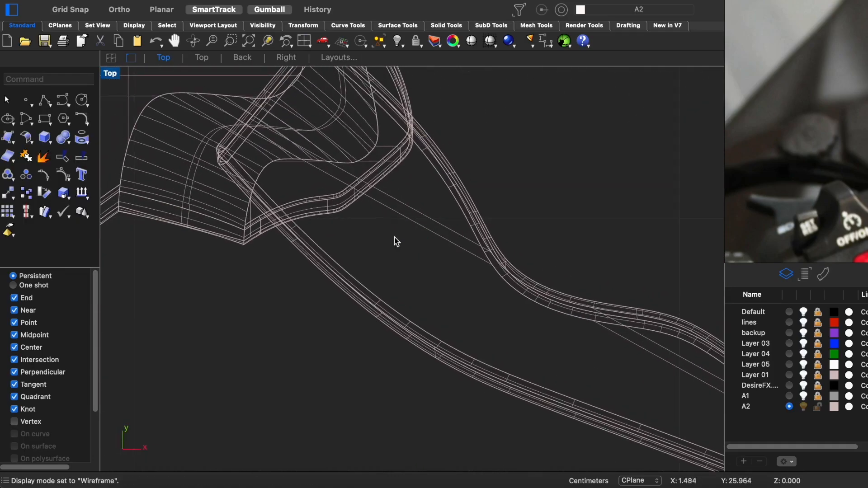
right_click(464, 213)
click(494, 267)
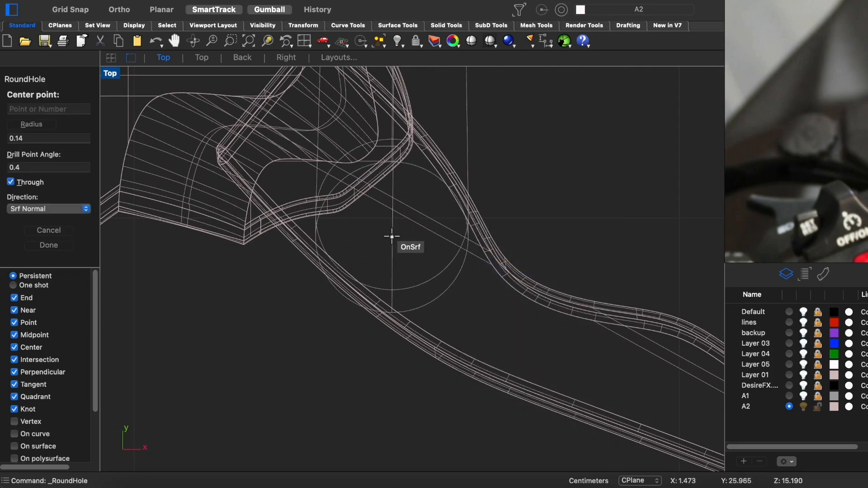
click(401, 238)
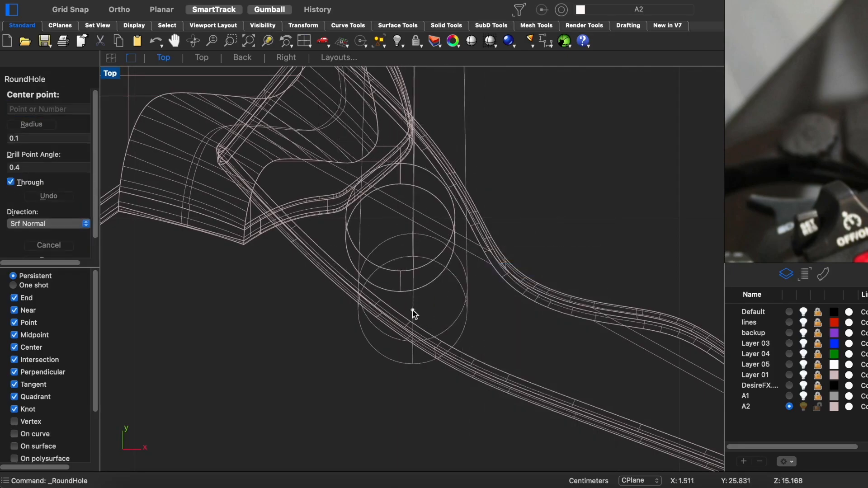
key(Return)
- Show the hidden objects and reposition the notched knob so it sits centred over the drilled hole
key(ctrl+F4)
key(ctrl+alt+s)
mouse_move(453, 275)
right_down()
mouse_move(407, 283)
mouse_move(366, 319)
right_up()
scroll(404, 281, up, 5)
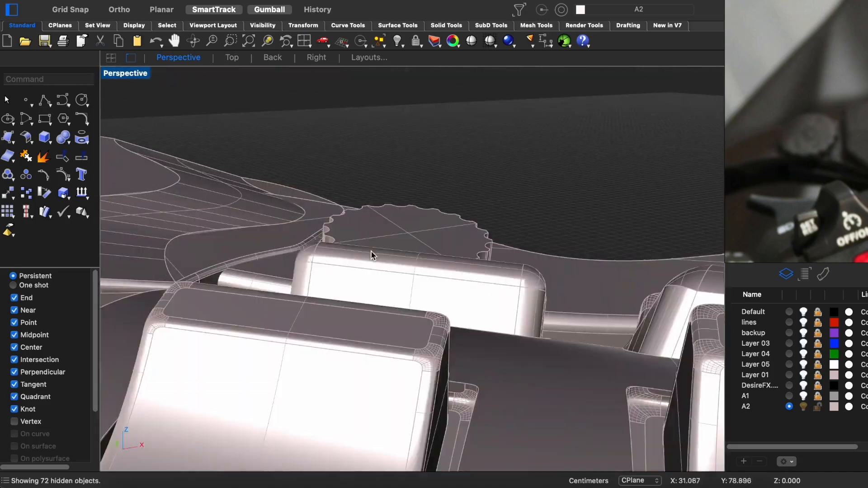
click(388, 271)
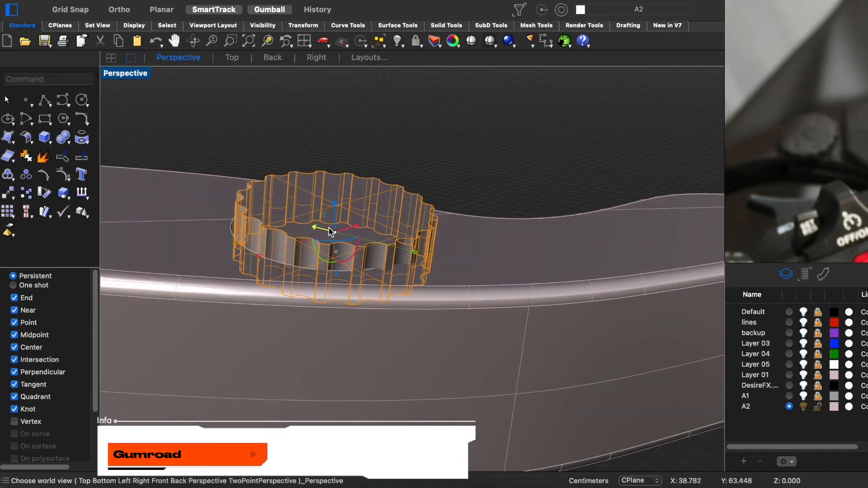
drag(313, 233, 330, 194)
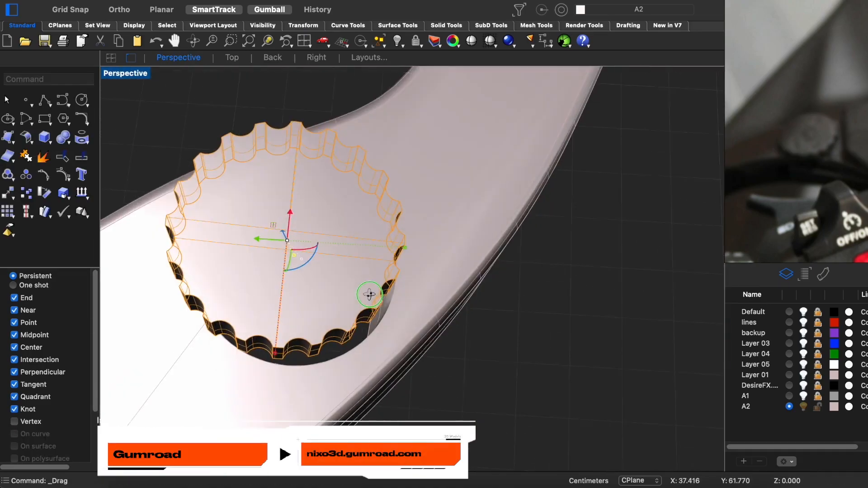
drag(368, 295, 277, 252)
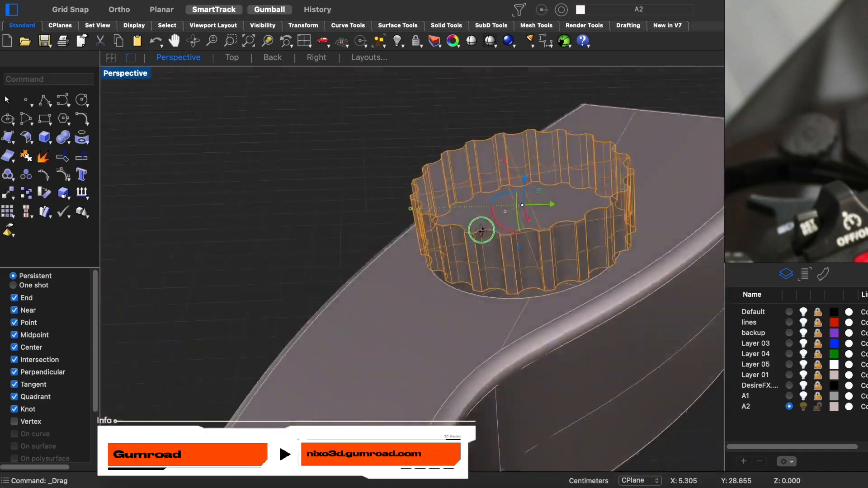
- Isolate a closed cylinder matching the lever's hole and make a smaller concentric disc on its end face
right_drag(481, 229, 587, 141)
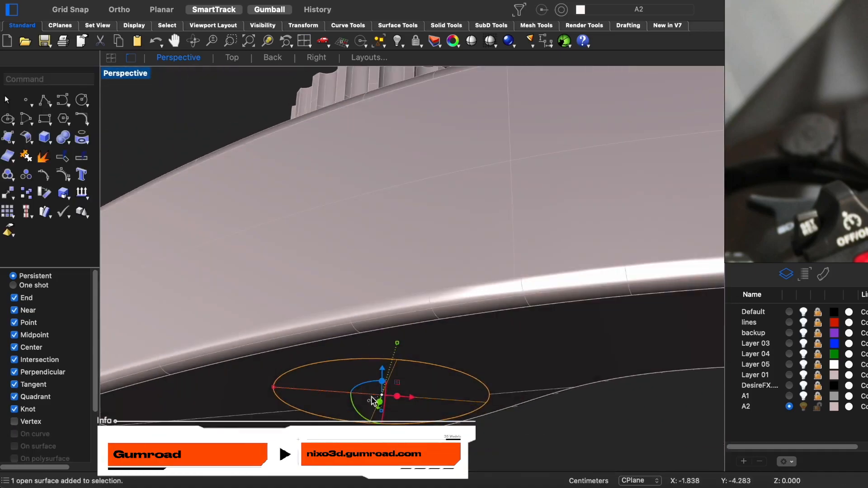
click(368, 400)
click(429, 367)
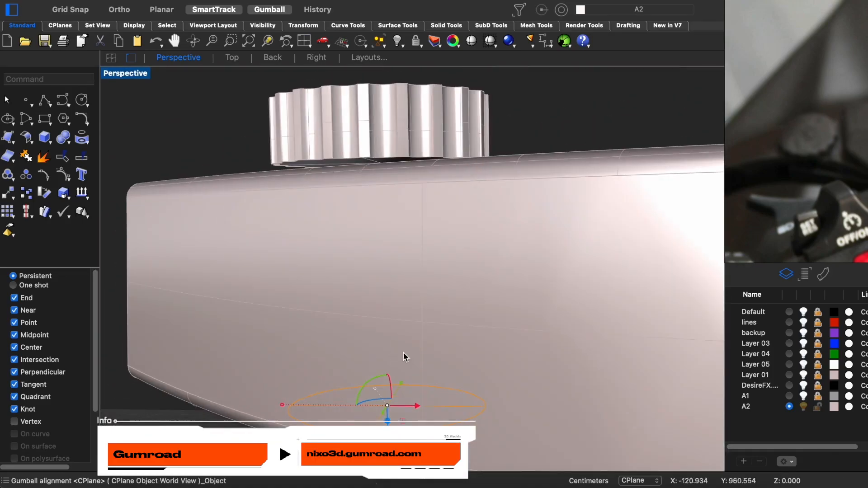
drag(402, 353, 395, 222)
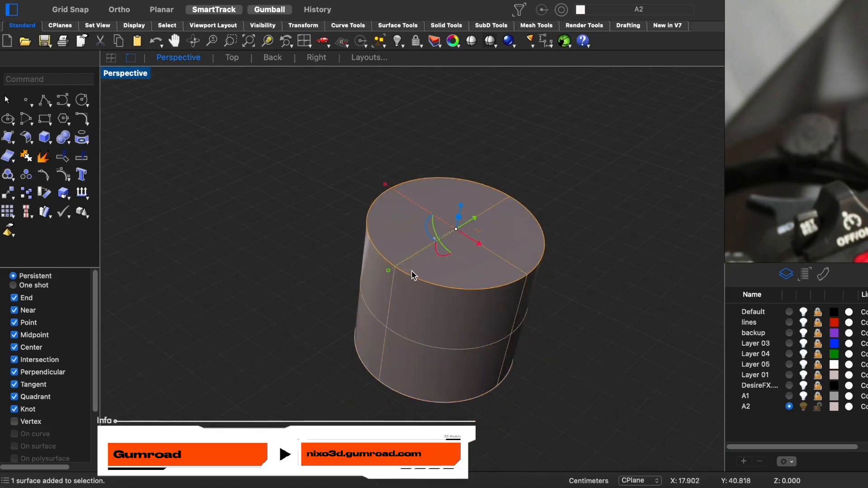
drag(428, 254, 432, 251)
key(super+z)
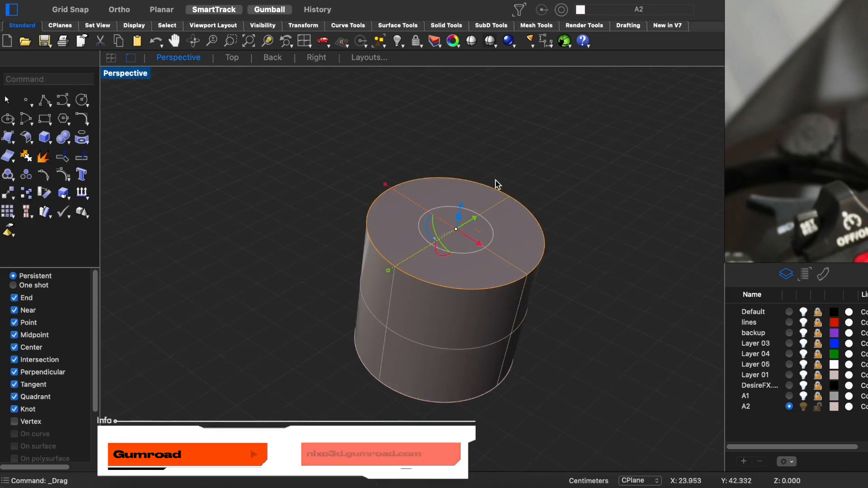
click(474, 237)
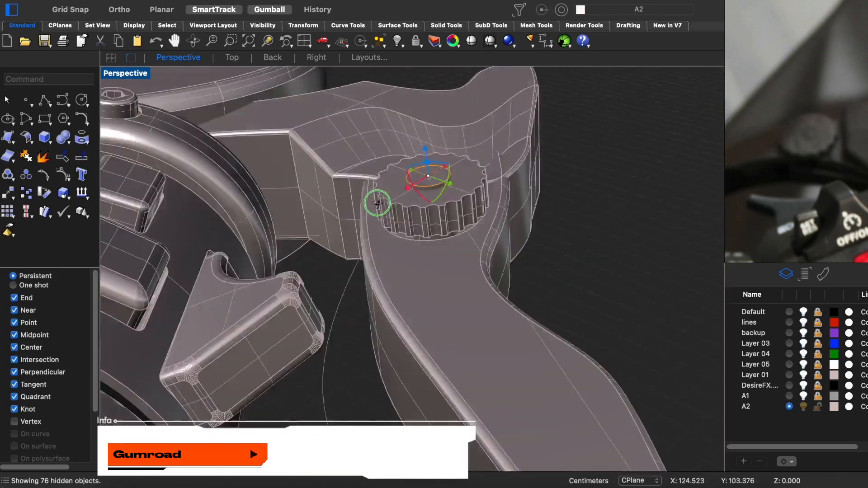
- Hide the surrounding objects so that only the lever with its knob and ball end remains in view
click(432, 171)
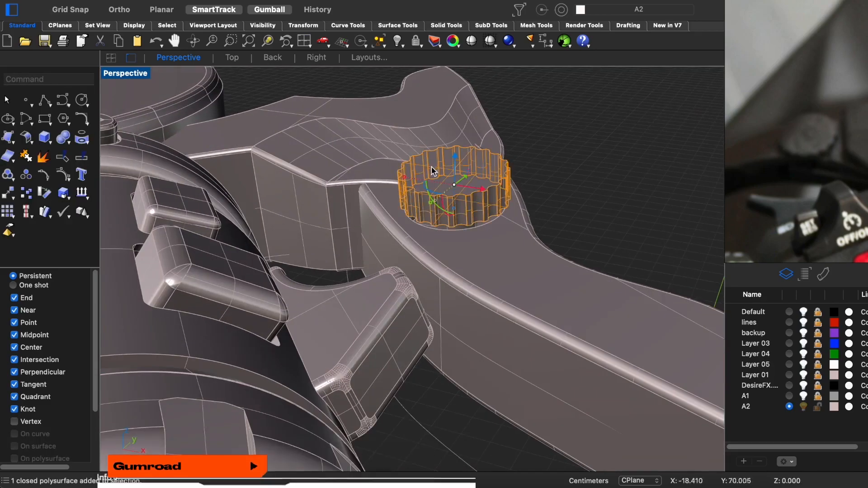
key(super+h)
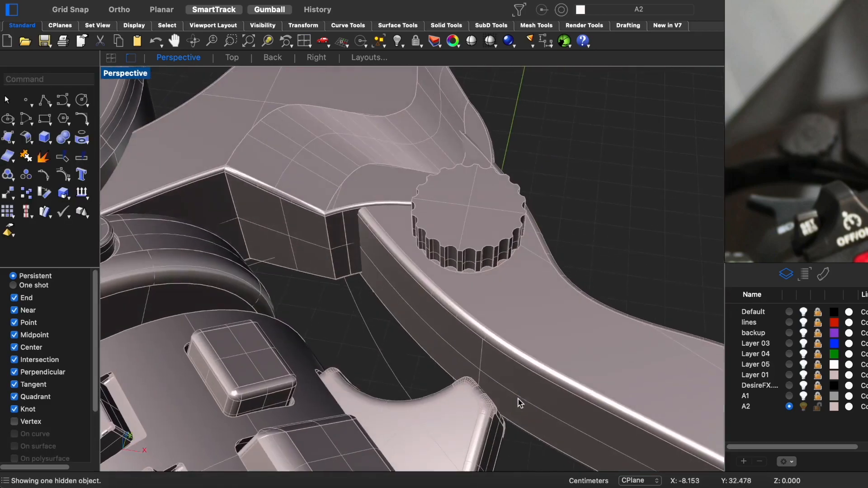
click(414, 163)
click(432, 190)
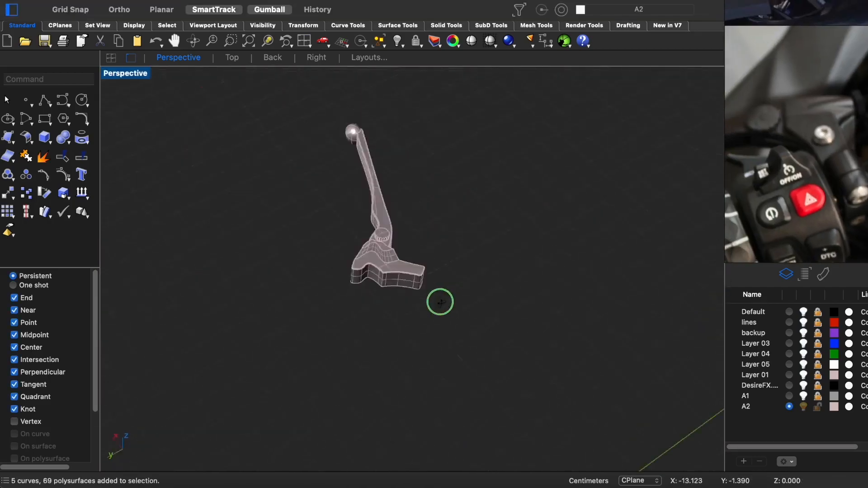
- Drill a 0.03 cm radius through hole normal to the surface near the end of the lever's short arm
scroll(399, 258, up, 10)
right_drag(440, 301, 420, 258)
middle_click(450, 174)
click(495, 238)
click(343, 240)
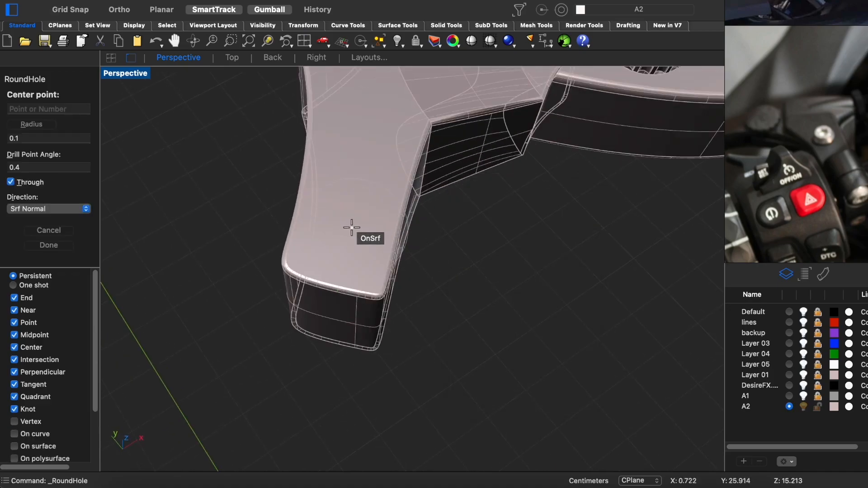
key(super+alt+w)
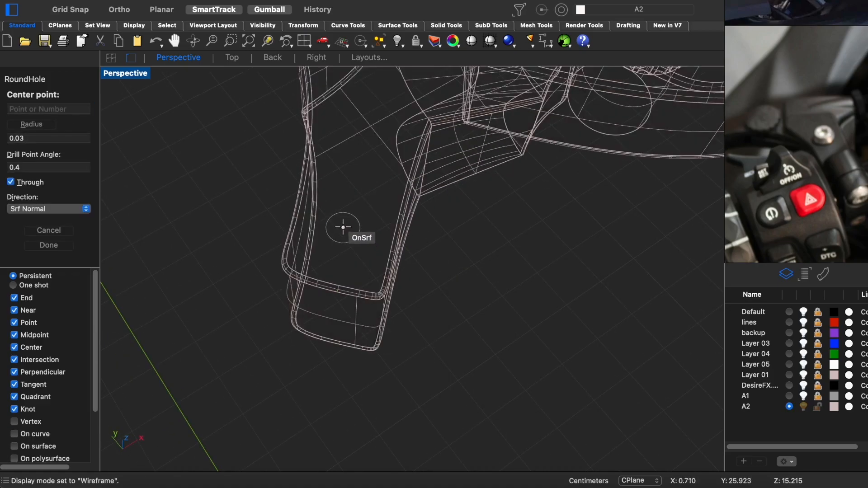
click(344, 227)
key(Return)
- Pick the geometry at the new hole in shaded display and delete the unneeded piece
key(super+alt+s)
click(351, 216)
scroll(351, 216, up, 8)
mouse_move(351, 216)
right_down()
mouse_move(351, 231)
mouse_move(360, 109)
mouse_move(340, 244)
right_up()
key(Escape)
scroll(341, 244, down, 7)
right_drag(321, 289, 364, 244)
click(348, 186)
key(Delete)
- Shape a tapered, cone-like bolt head over the hole in the lever's short arm
right_drag(348, 187, 353, 213)
scroll(337, 280, up, 4)
right_drag(337, 260, 348, 289)
click(360, 332)
right_drag(360, 332, 353, 298)
drag(344, 269, 337, 174)
- Add a smaller concentric cylinder to the bolt head, lower it into the cone and subtract it as a recess
shift+drag(285, 153, 306, 156)
scroll(325, 116, up, 5)
right_drag(325, 113, 326, 118)
alt+shift+drag(299, 175, 348, 191)
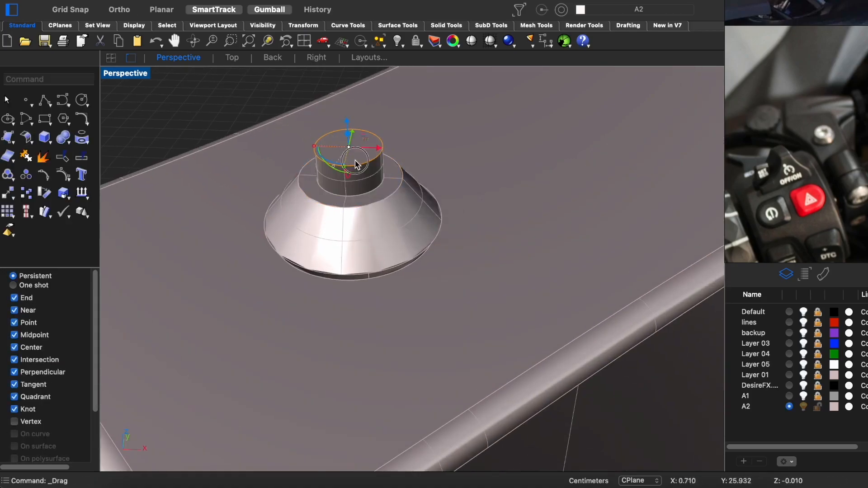
drag(347, 123, 351, 154)
click(290, 82)
scroll(356, 182, up, 6)
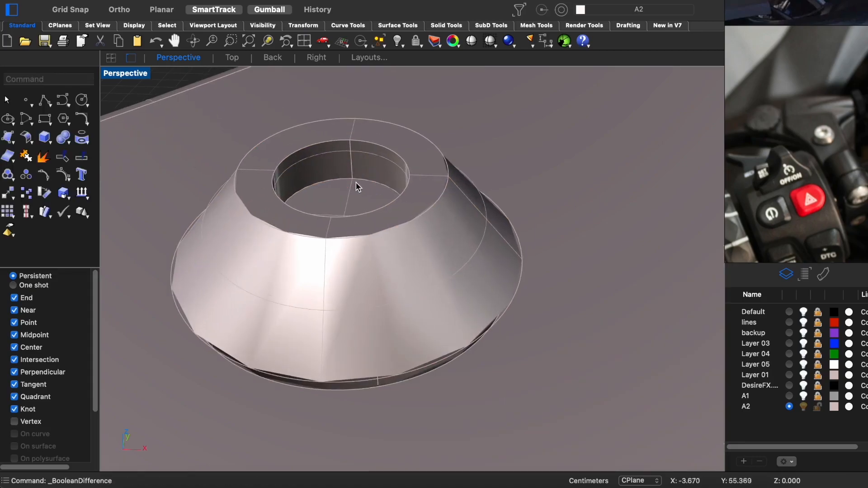
- Try to fillet the recess's inner rim, and restart the boolean difference on the bolt head
key(f)
click(365, 147)
right_drag(354, 147, 350, 191)
key(Escape)
key(Return)
key(b)
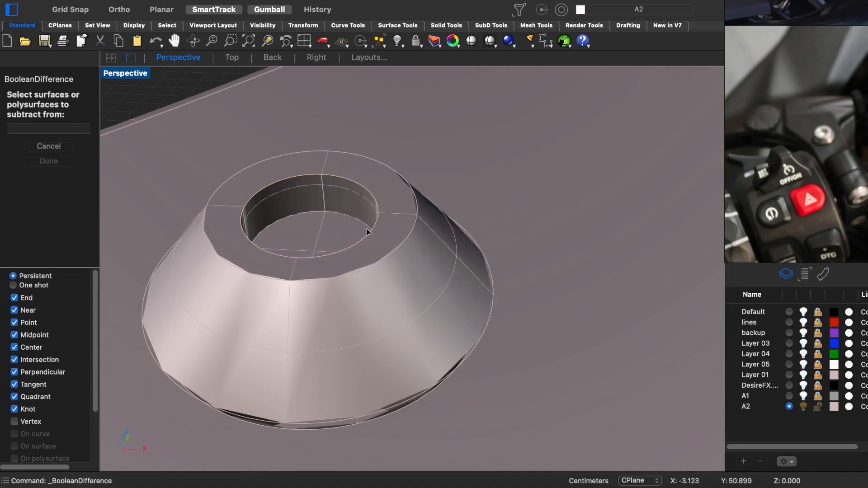
- Fillet the inner rim of the bolt head's recess with a 0.01 cm radius
key(f)
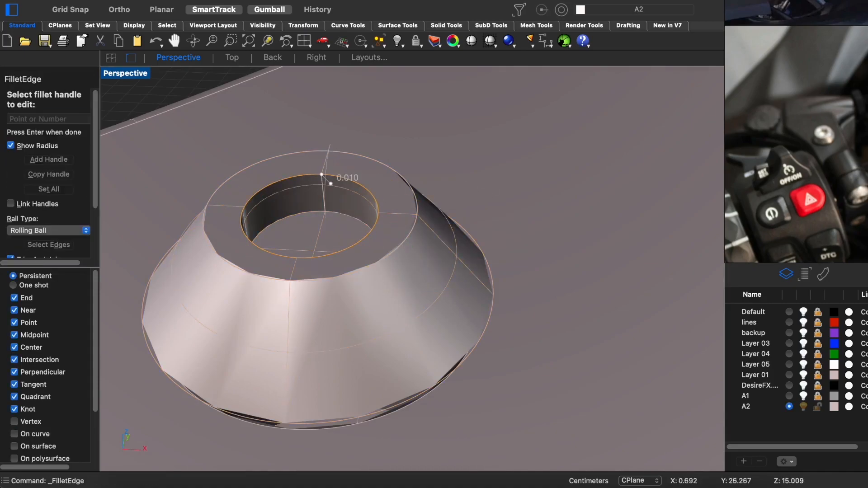
key(Return)
key(Return)
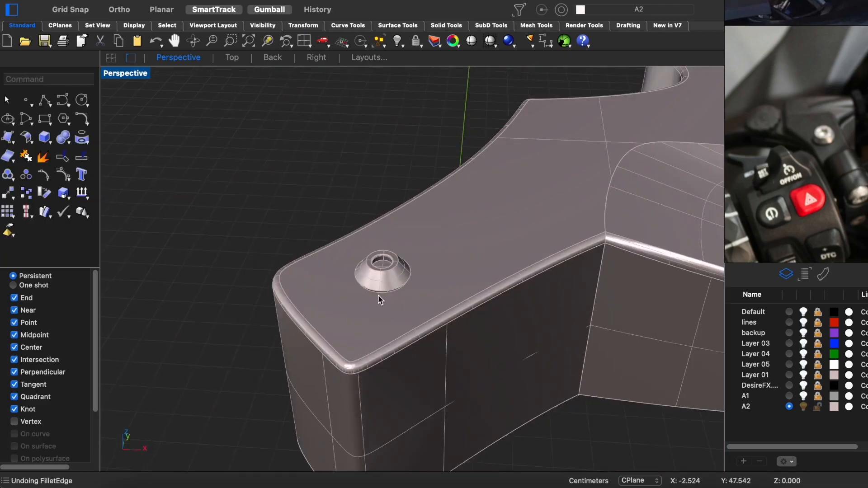
- Copy the bolt head's underside face at a smaller scale and extrude it downward into a cylindrical shank
right_drag(377, 295, 384, 252)
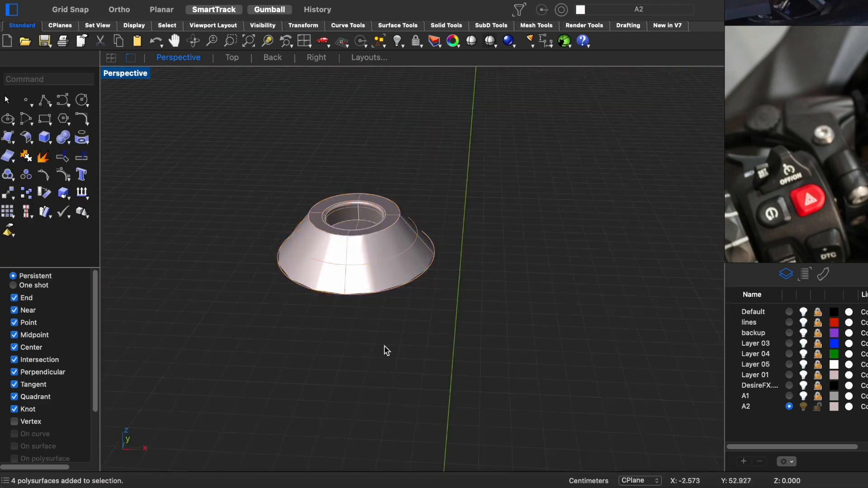
right_drag(383, 351, 507, 199)
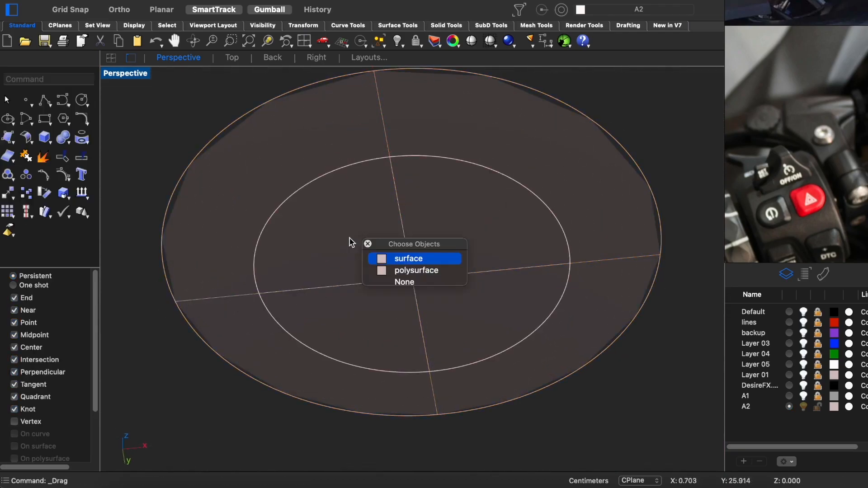
click(398, 257)
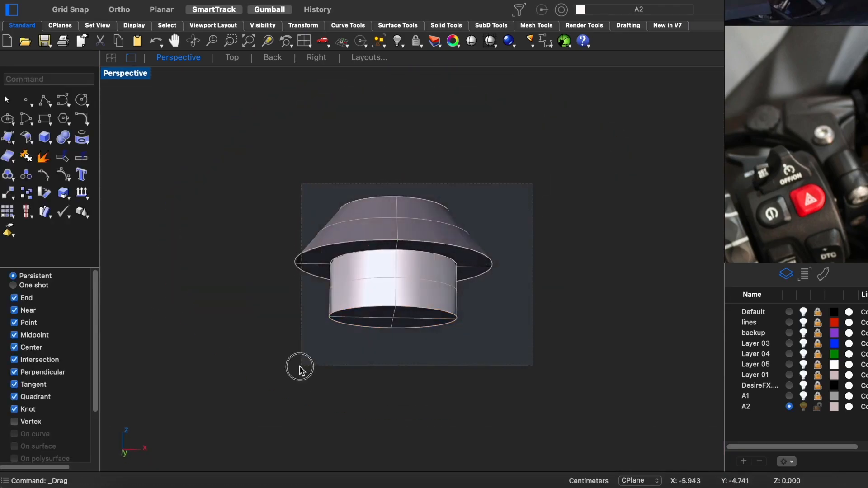
right_click(387, 388)
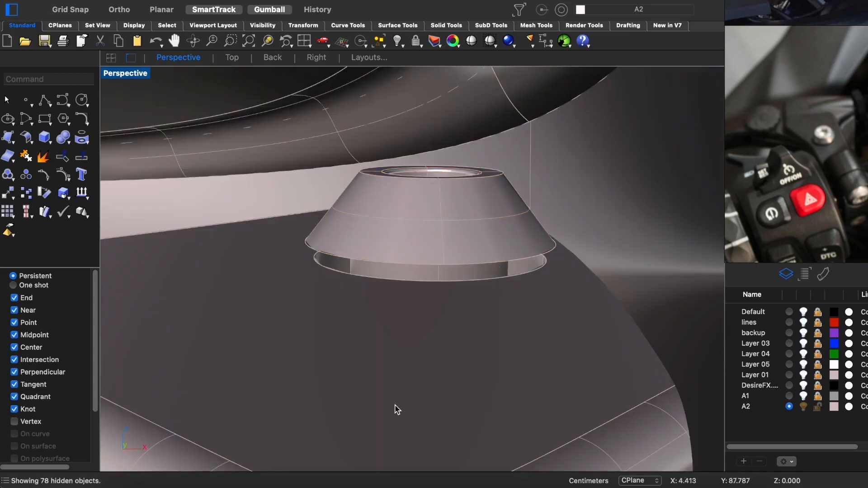
click(442, 283)
drag(442, 283, 294, 256)
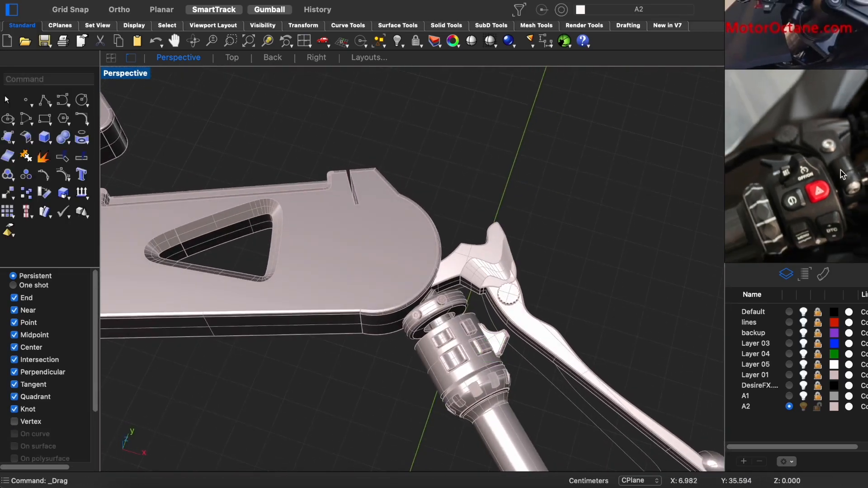
scroll(507, 300, up, 5)
right_drag(507, 300, 509, 274)
key(ctrl+alt+w)
click(505, 290)
key(ctrl+alt+s)
scroll(575, 292, down, 3)
right_drag(549, 310, 374, 287)
scroll(595, 308, down, 6)
mouse_move(329, 203)
mouse_down()
mouse_move(335, 171)
mouse_move(325, 189)
mouse_up()
scroll(285, 212, up, 6)
key(super+F4)
right_drag(322, 211, 411, 243)
key(super+z)
key(super+z)
key(super+z)
key(super+z)
key(super+z)
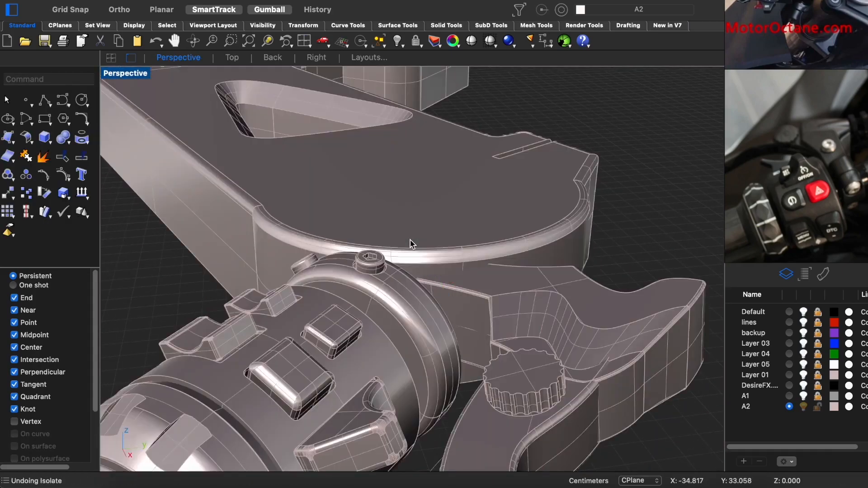
- Adjust the lever assembly's alignment with the handlebar slightly in the top view and save the model
right_drag(428, 252, 528, 347)
click(522, 211)
scroll(523, 212, down, 2)
scroll(522, 211, down, 5)
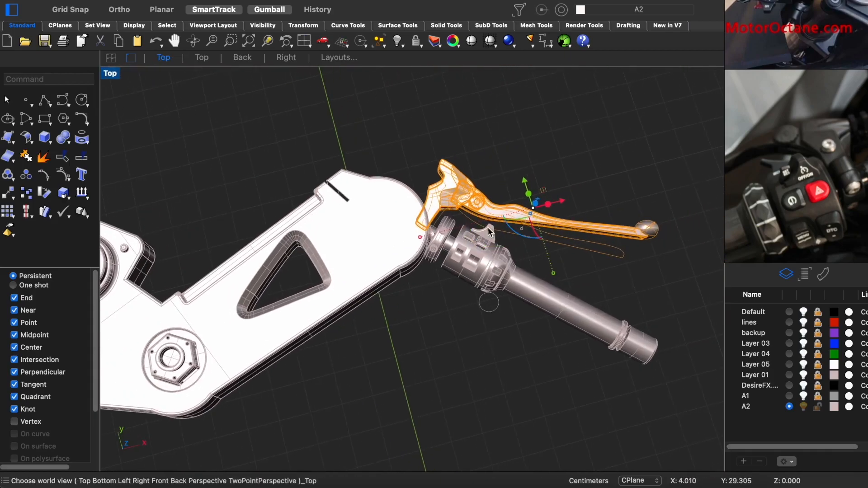
key(super+F1)
scroll(573, 222, up, 8)
drag(673, 244, 666, 230)
click(692, 188)
scroll(633, 290, down, 6)
key(super+F4)
right_drag(592, 312, 386, 291)
scroll(385, 291, up, 5)
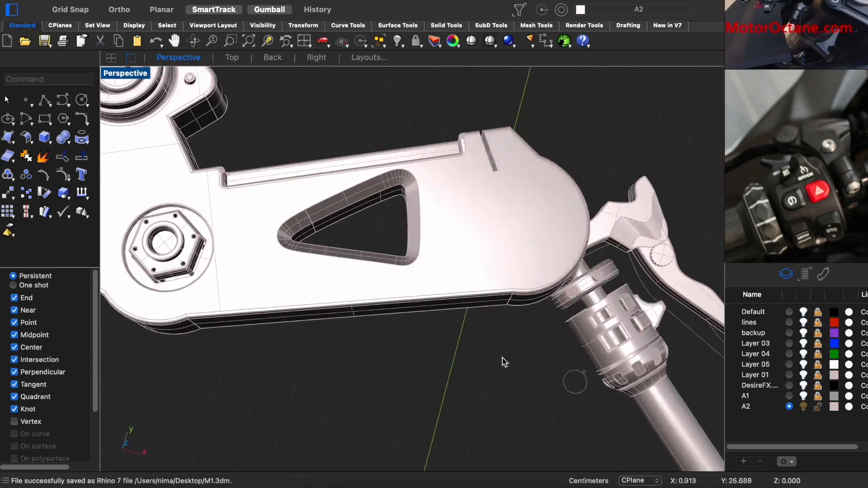
- Draw a solid cylinder on the isolated lever bracket, turn it horizontal, scale it and position it at the bracket's notched side face
right_drag(520, 203, 428, 179)
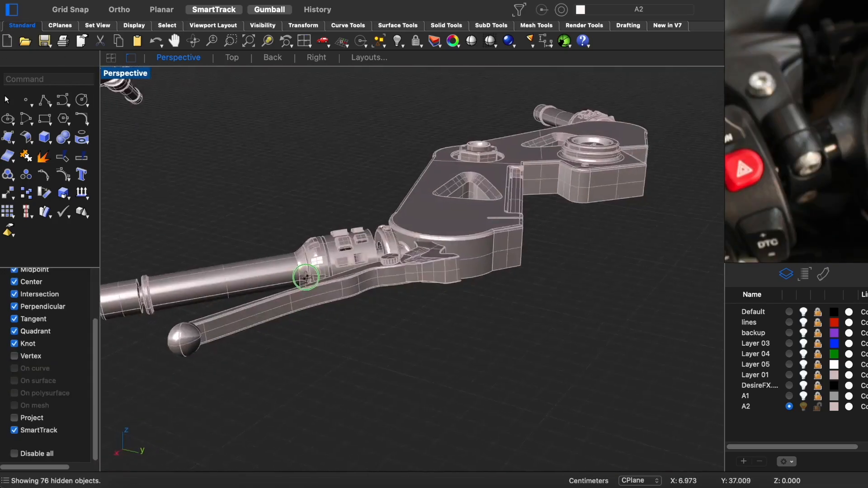
click(44, 138)
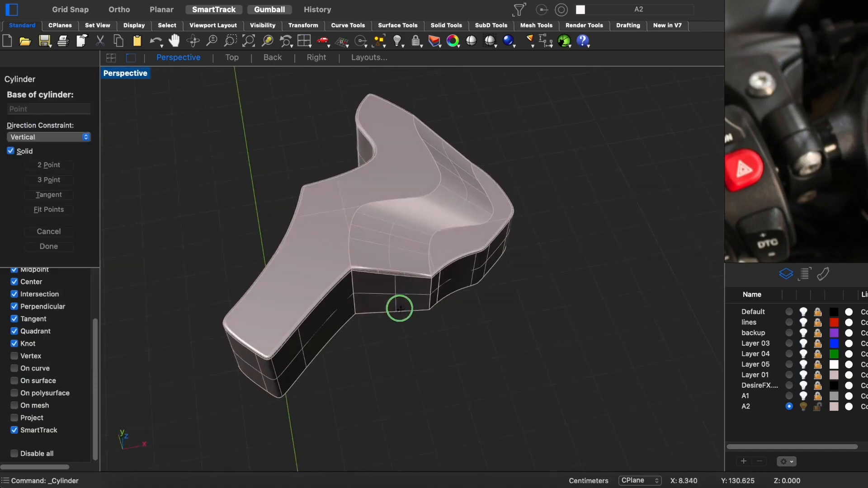
drag(384, 197, 386, 199)
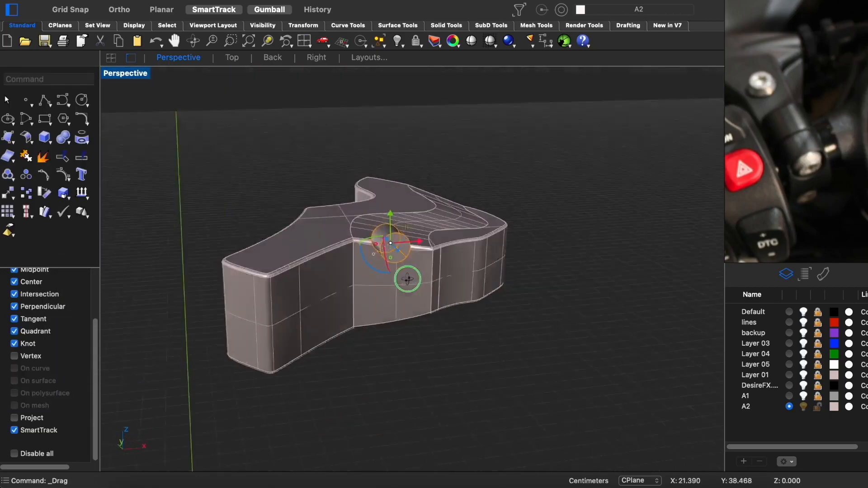
drag(407, 277, 355, 251)
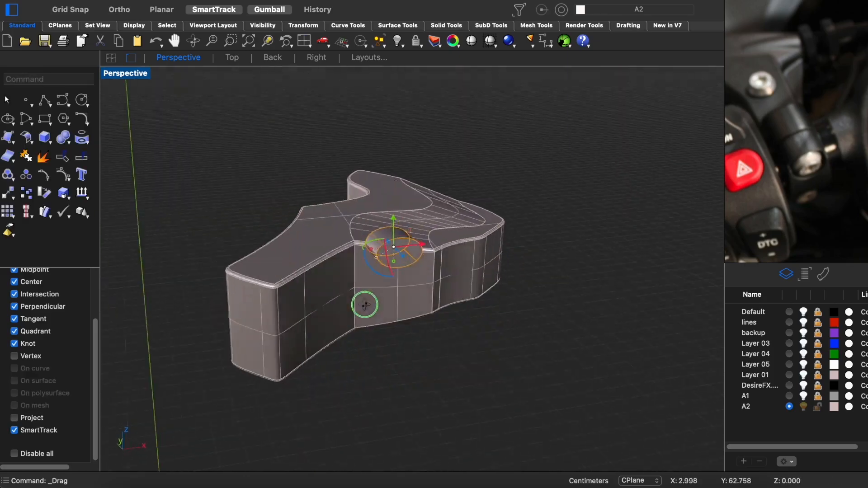
drag(378, 248, 374, 255)
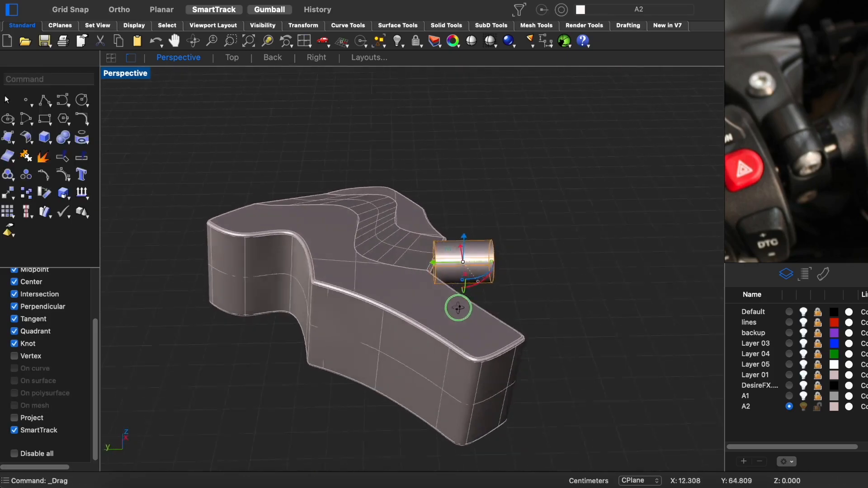
drag(459, 255, 448, 256)
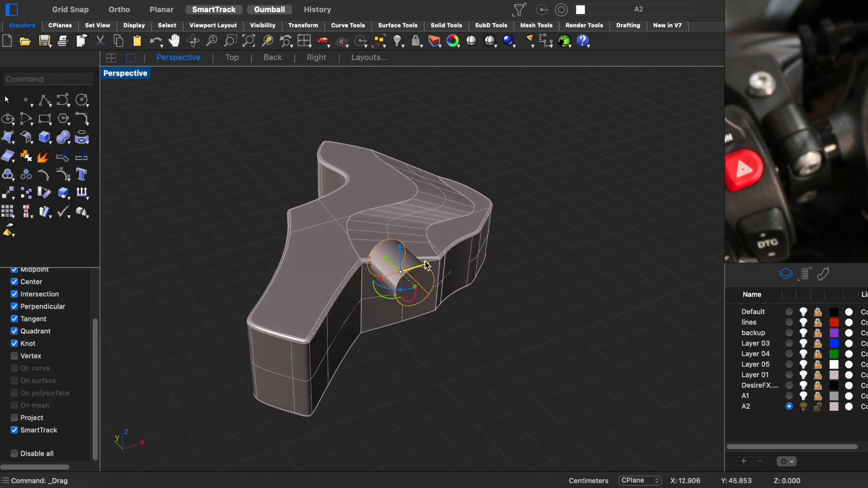
drag(390, 285, 392, 286)
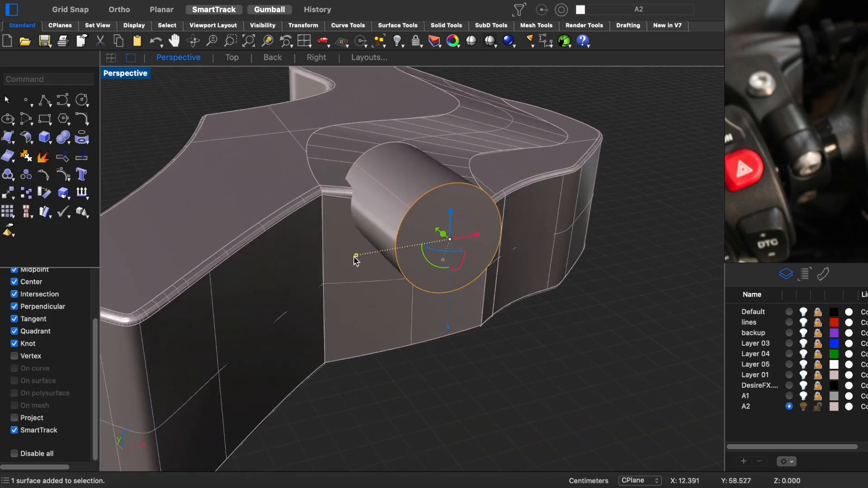
- Copy the cylinder's front face at a smaller scale, extrude it into a core and subtract it to hollow the cylinder into a tube
alt+shift+drag(355, 256, 379, 256)
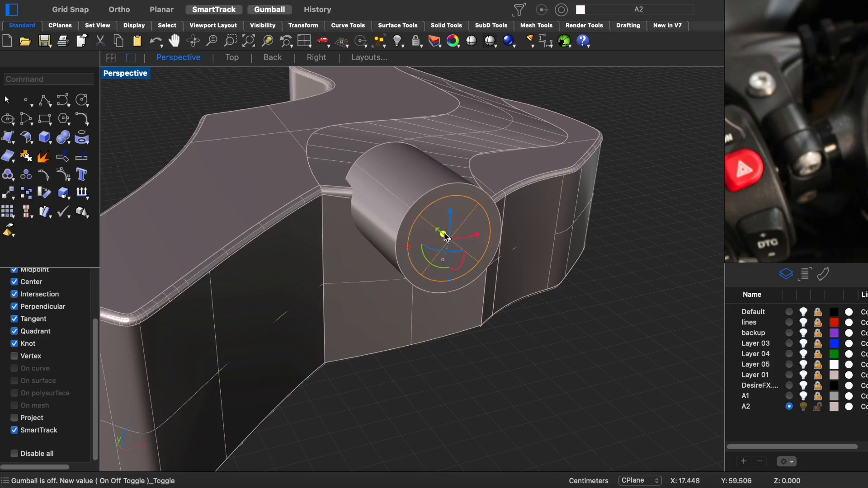
drag(444, 234, 528, 303)
click(493, 304)
drag(482, 264, 440, 234)
click(409, 194)
click(498, 250)
key(Return)
- Slide the inner cylinder slightly out of the tube and fillet its front edge
right_drag(438, 256, 435, 259)
shift+super+click(419, 223)
drag(408, 224, 452, 264)
key(Escape)
key(f)
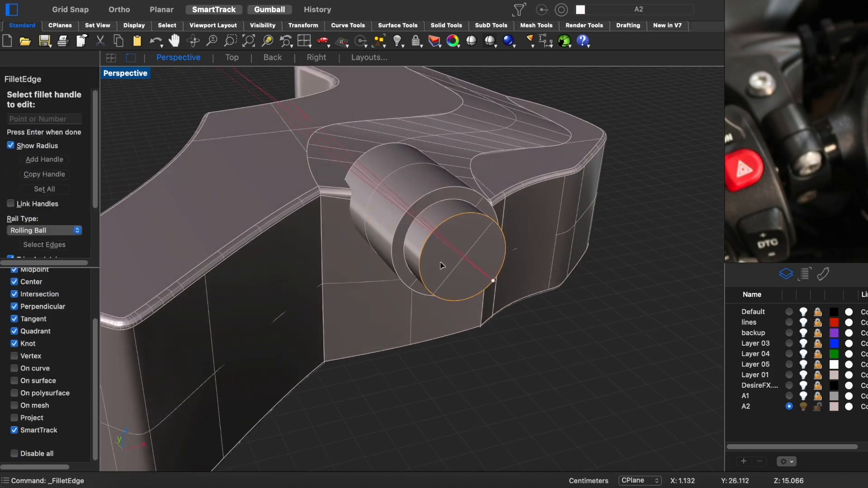
key(Return)
right_drag(447, 241, 479, 253)
click(491, 258)
drag(459, 241, 449, 236)
key(Escape)
- Isolate the inner cylinder and draw an inscribed five-sided polygon centred on its round face in the front view
right_drag(490, 276, 417, 242)
click(416, 242)
key(i)
key(b)
mouse_move(242, 182)
right_down()
mouse_move(342, 182)
mouse_move(288, 208)
right_up()
key(ctrl+alt+s)
scroll(350, 172, up, 10)
click(94, 130)
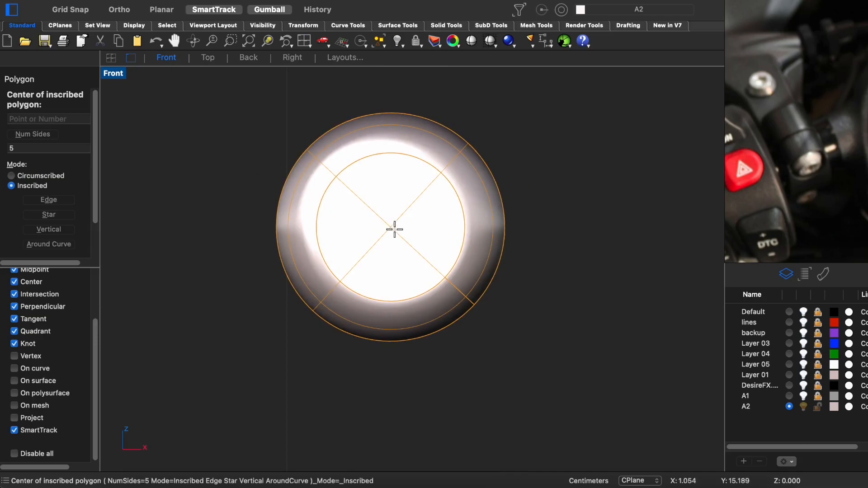
key(p)
key(z)
right_drag(426, 281, 393, 294)
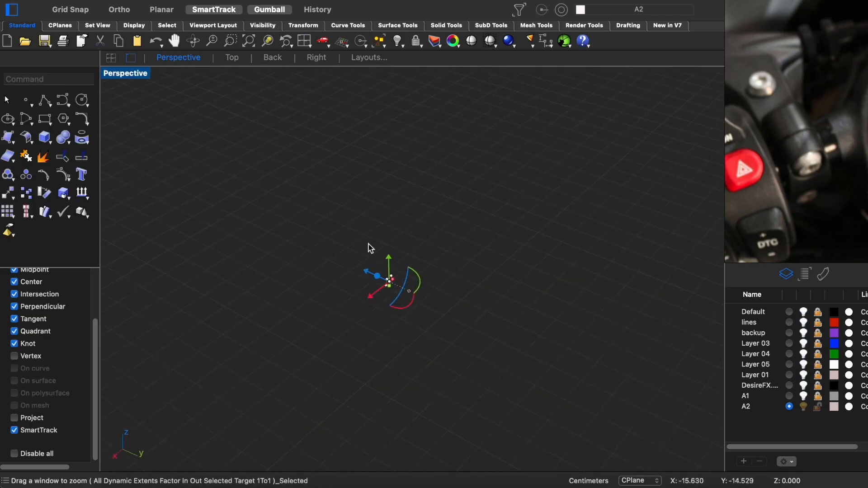
- Project the pentagon onto the inner cylinder's front face from the front view
key(b)
scroll(399, 205, down, 3)
key(f)
right_drag(381, 188, 378, 247)
middle_click(451, 170)
click(481, 207)
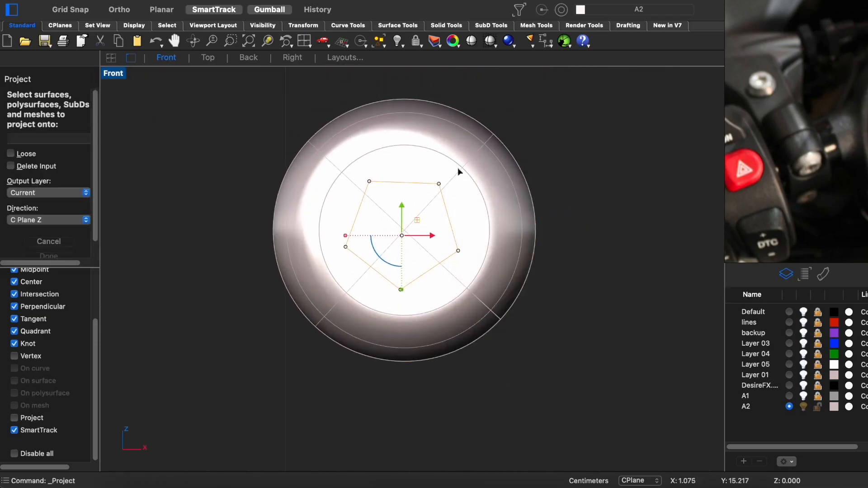
click(458, 169)
right_click(511, 295)
- Extrude the projected pentagon inward as a socket recess, delete the leftover geometry and join the pieces into one bolt
key(p)
key(z)
scroll(447, 298, down, 4)
right_drag(447, 300, 583, 342)
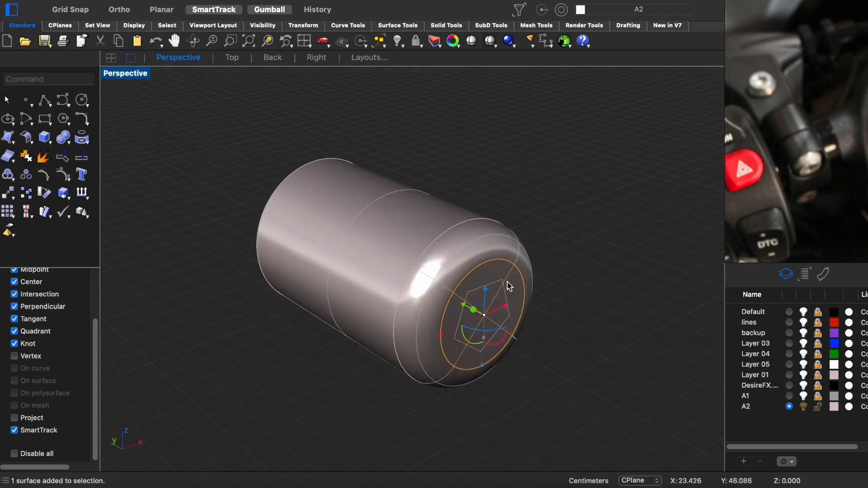
drag(472, 313, 421, 290)
key(Delete)
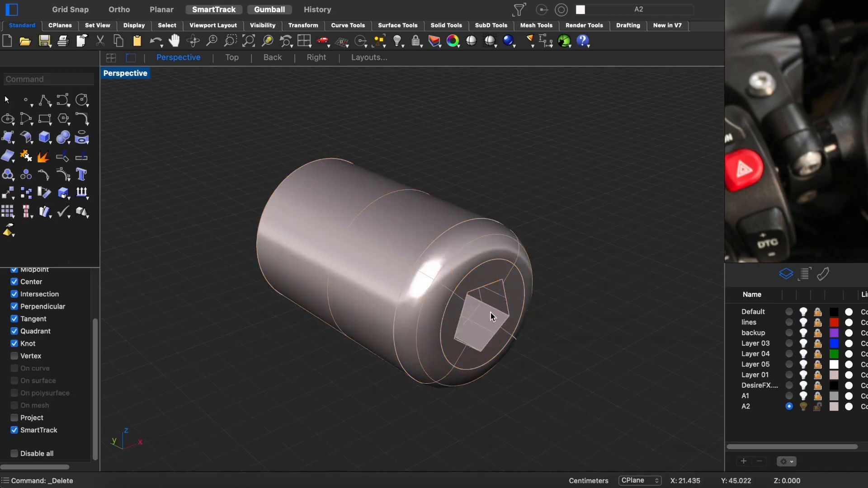
right_drag(490, 314, 407, 276)
drag(526, 227, 358, 374)
key(super+j)
- Show the hidden parts and check how the socket bolt and tube sit in the lever assembly
right_drag(434, 352, 483, 386)
key(alt+super+h)
scroll(442, 316, down, 5)
right_drag(434, 321, 379, 316)
scroll(384, 289, up, 5)
right_drag(398, 298, 434, 337)
click(433, 276)
shift+click(413, 210)
drag(347, 239, 300, 228)
key(Escape)
- Isolate the lever bracket with its tube and socket bolt, and select the tube and bolt
right_drag(588, 226, 407, 189)
click(520, 176)
shift+click(476, 243)
key(super+i)
key(super+h)
right_drag(478, 384, 473, 318)
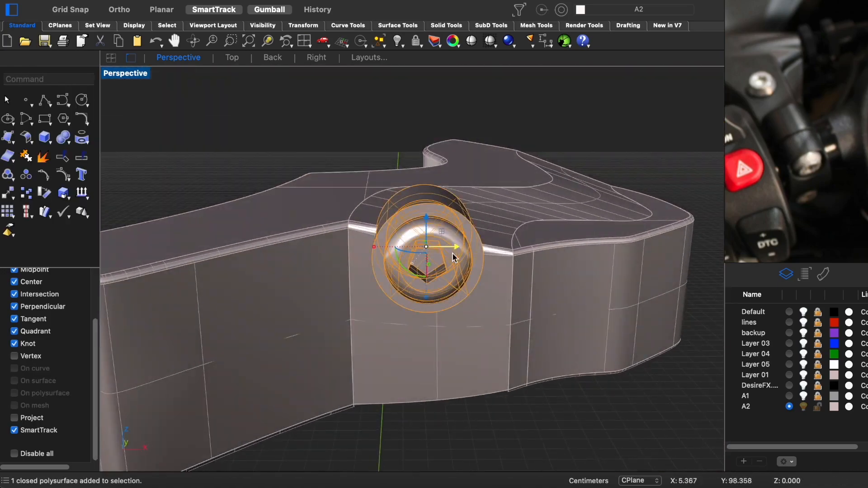
- Mirror the tube and socket bolt to the bracket's lower half and show the hidden parts again
key(ctrl+super+f)
text(mirror)
key(Return)
click(343, 275)
shift+click(379, 274)
key(ctrl+super+p)
right_drag(534, 311, 470, 333)
key(alt+super+h)
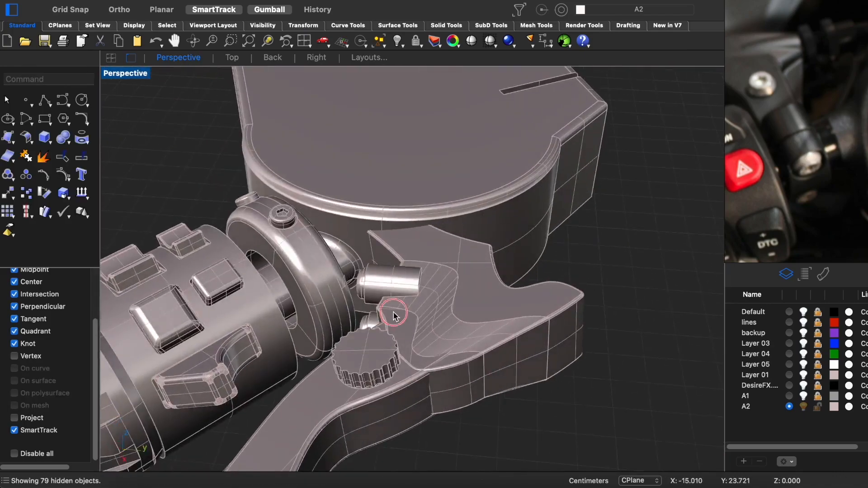
- Cut a round hole into the lever bracket's flat top face near its inner end
scroll(394, 313, down, 12)
right_drag(395, 313, 456, 360)
key(ctrl+alt+r)
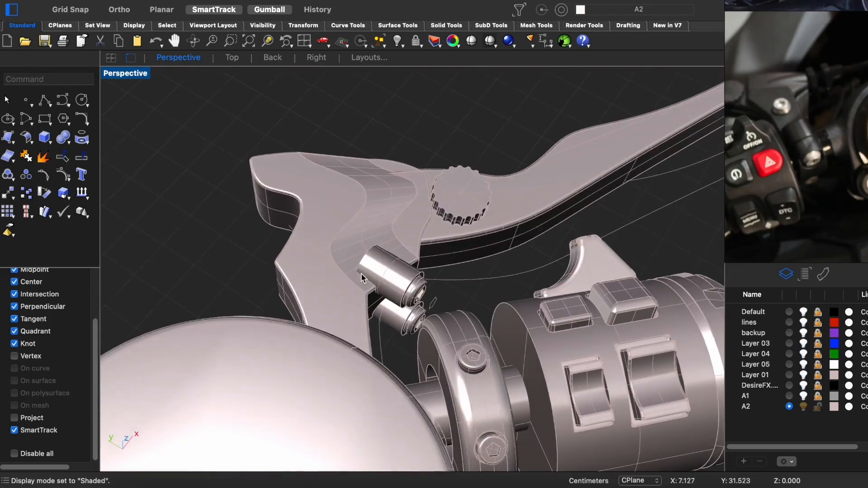
right_drag(361, 278, 515, 237)
middle_click(514, 236)
click(538, 290)
click(420, 246)
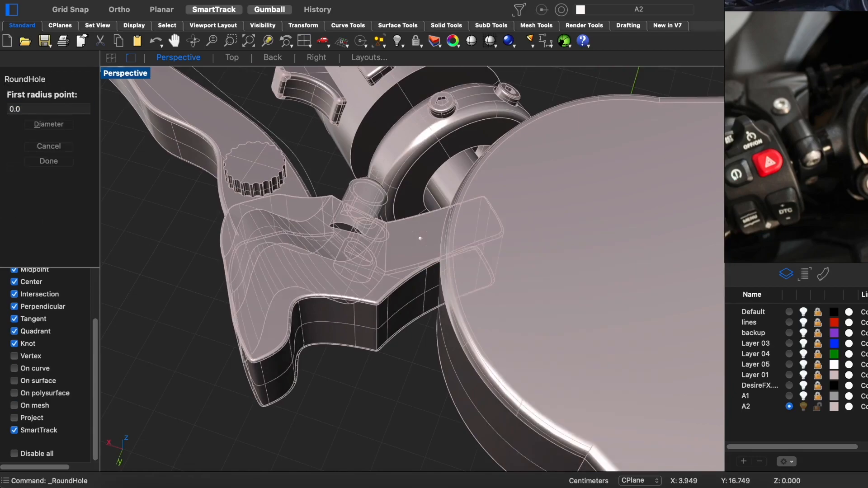
click(417, 237)
right_click(418, 236)
- Build a round pin inside the new hole, raised slightly above the bracket's top face
right_drag(418, 236, 445, 225)
right_drag(411, 217, 443, 184)
drag(442, 187, 442, 269)
right_drag(430, 226, 391, 253)
click(398, 253)
drag(414, 244, 414, 224)
shift+drag(367, 248, 371, 247)
- Blend the top edge of the round pin on the lever bracket
click(350, 217)
right_click(400, 230)
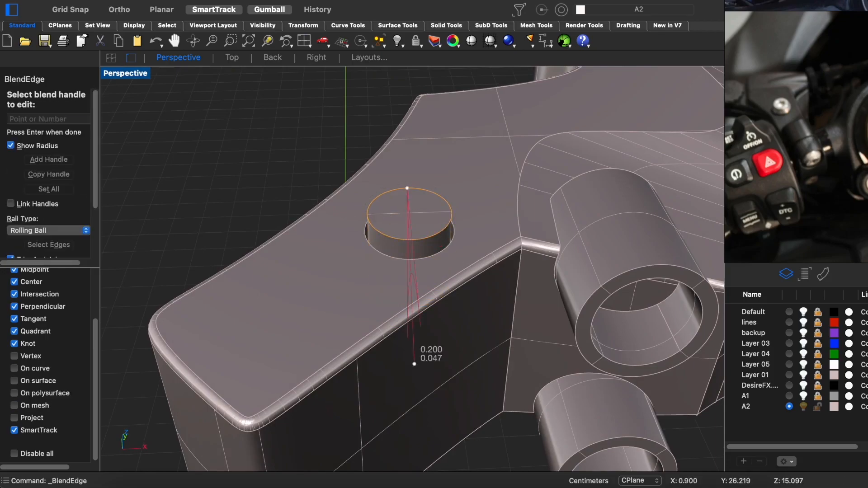
key(Return)
scroll(378, 194, up, 3)
click(422, 232)
shift+drag(411, 225, 398, 226)
click(355, 169)
key(Escape)
- Inset the pin's top face and push it downward to form a recessed bolt head, and show the hidden parts
click(412, 209)
text(zs)
key(Return)
right_drag(451, 209, 466, 181)
drag(412, 244, 412, 181)
scroll(414, 186, down, 5)
right_drag(421, 186, 440, 229)
click(438, 226)
click(430, 159)
drag(425, 136, 434, 172)
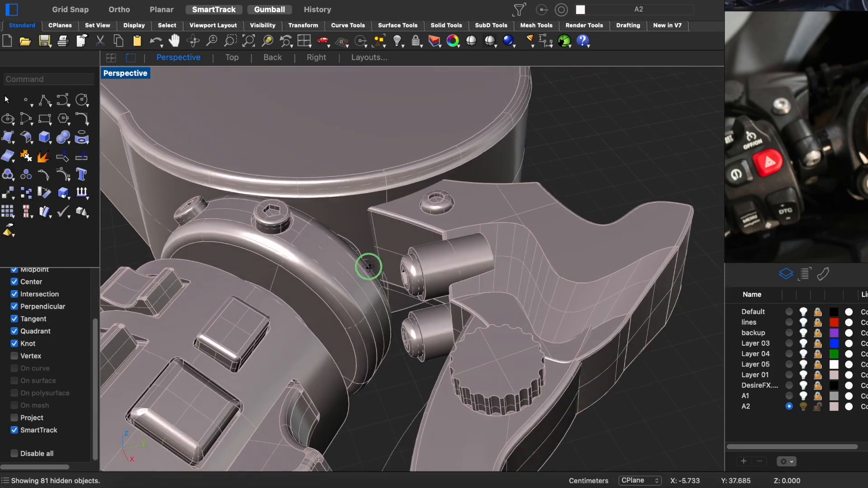
- Assign the Metal (1) material to the bracket's top bolt and the two socket bolts
click(824, 273)
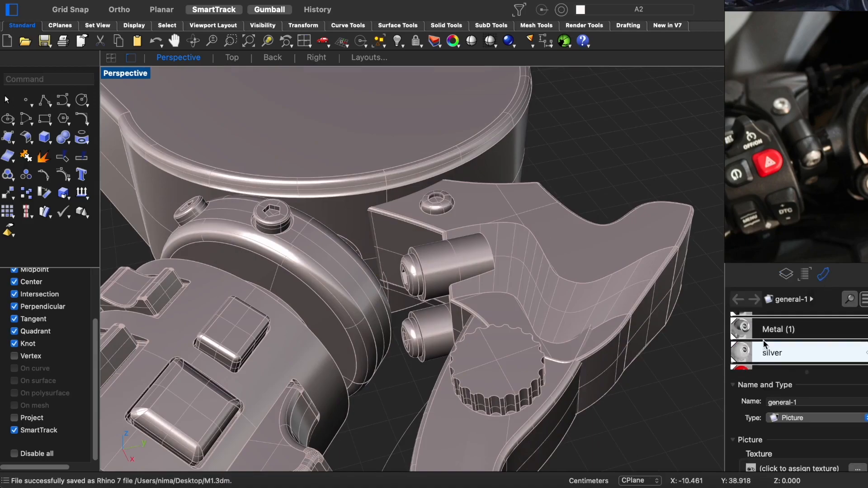
click(763, 336)
drag(437, 208, 437, 208)
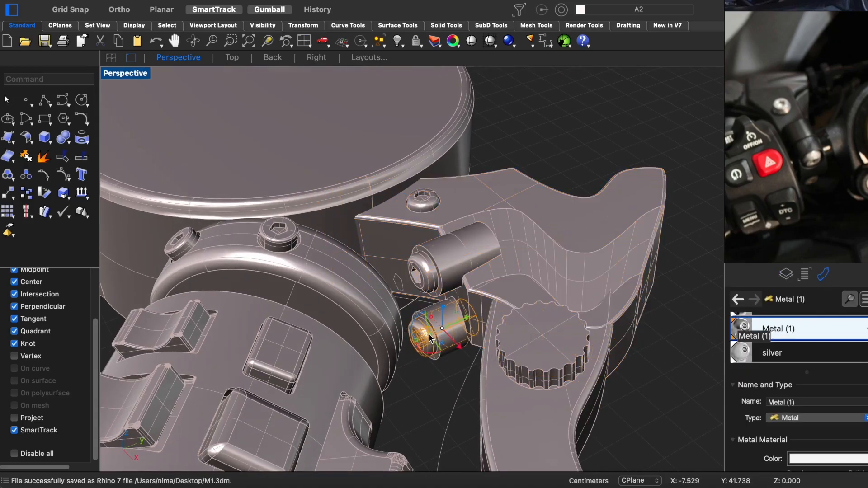
drag(421, 279, 422, 279)
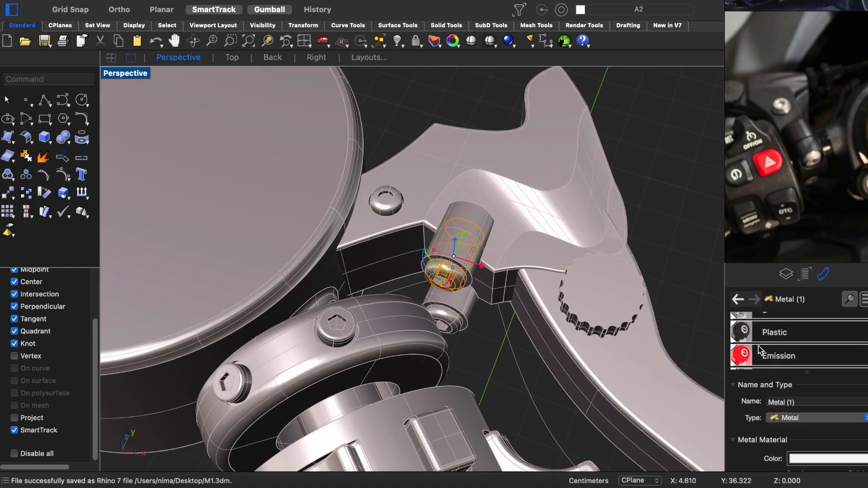
- Assign the Plastic material to the bracket, lever, tubes and adjuster knob, and check them in the rendered display
drag(768, 317, 645, 379)
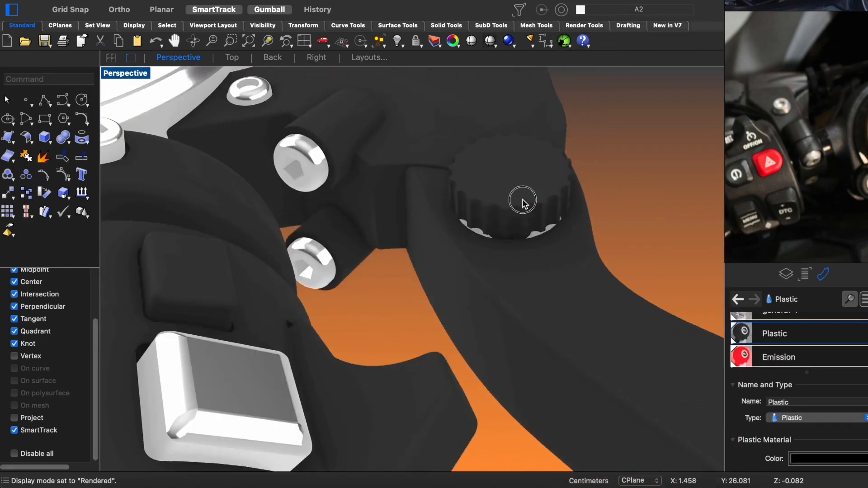
key(super+h)
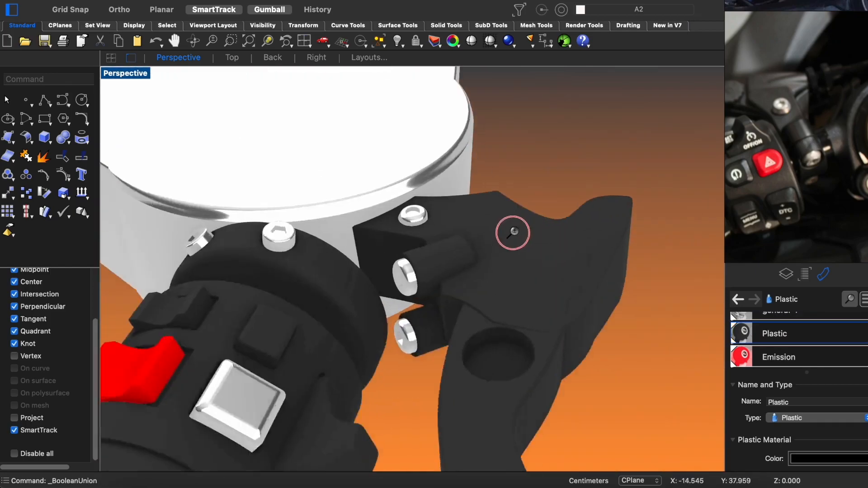
key(super+alt+h)
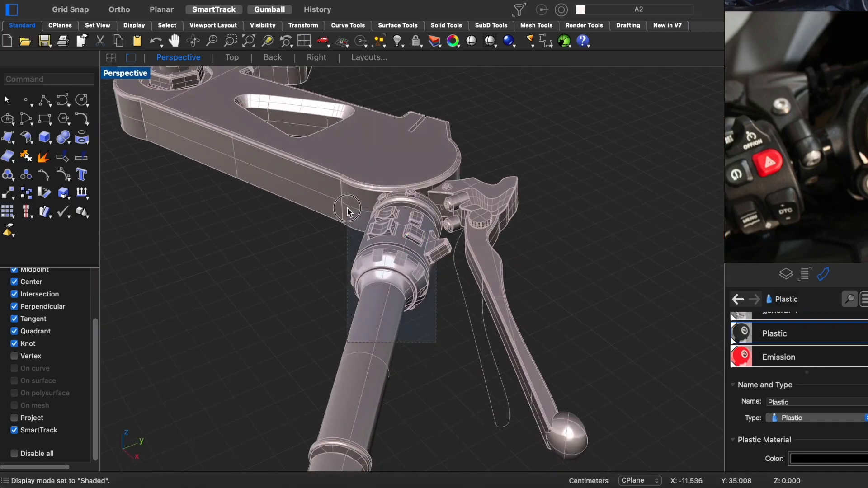
- Hide the handlebar's switch housing and grip beside the lever and select the complete lever assembly
drag(347, 211, 348, 212)
key(super+h)
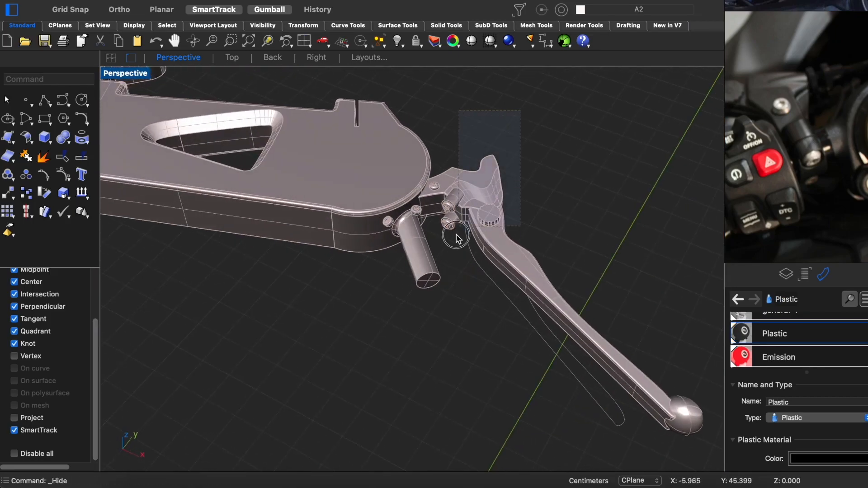
drag(457, 235, 437, 240)
key(ctrl+super+b)
right_drag(543, 218, 451, 212)
- Mirror the lever assembly in the top view about the clamp's central nut to the opposite handlebar
key(ctrl+super+t)
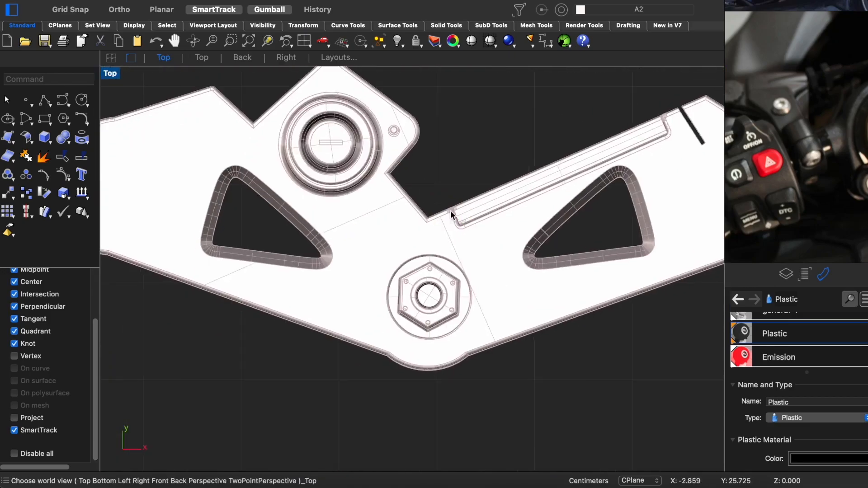
scroll(450, 211, down, 5)
scroll(434, 240, up, 4)
key(ctrl+m)
click(430, 355)
shift+click(411, 285)
scroll(411, 285, down, 6)
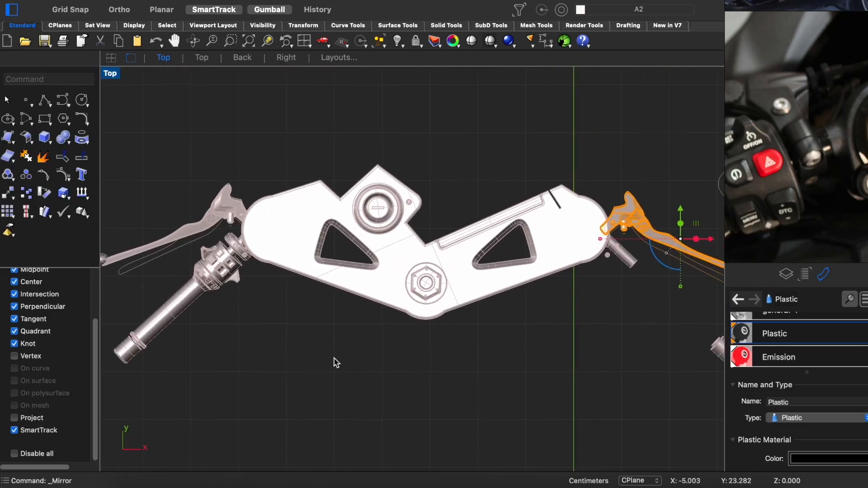
key(ctrl+super+p)
scroll(290, 342, up, 5)
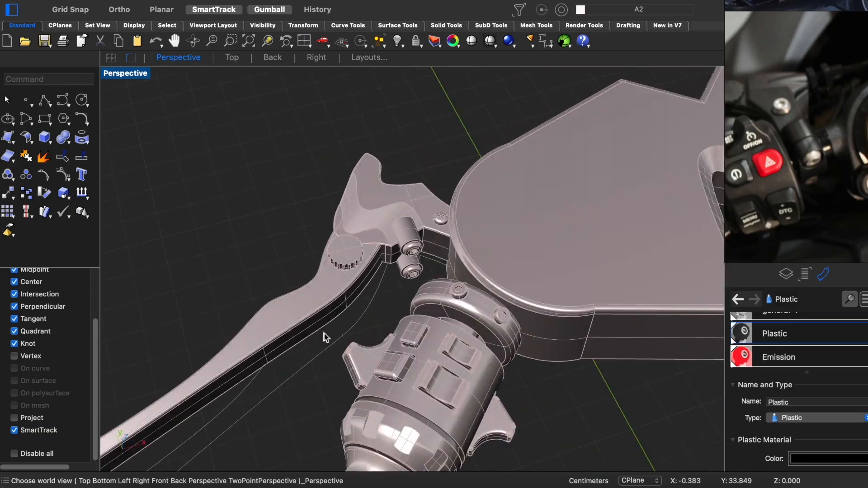
- Inspect the mirrored lever's fit against the clamp and switch housing from several angles in the perspective view
drag(373, 273, 372, 274)
right_drag(372, 274, 420, 299)
drag(418, 359, 435, 363)
right_drag(435, 352, 357, 377)
drag(234, 391, 225, 392)
click(273, 229)
scroll(273, 229, down, 7)
right_drag(455, 313, 422, 252)
- Select the mirrored lever assembly in the top view, excluding the clamp, and shift it slightly into place beside its handlebar
key(ctrl+super+t)
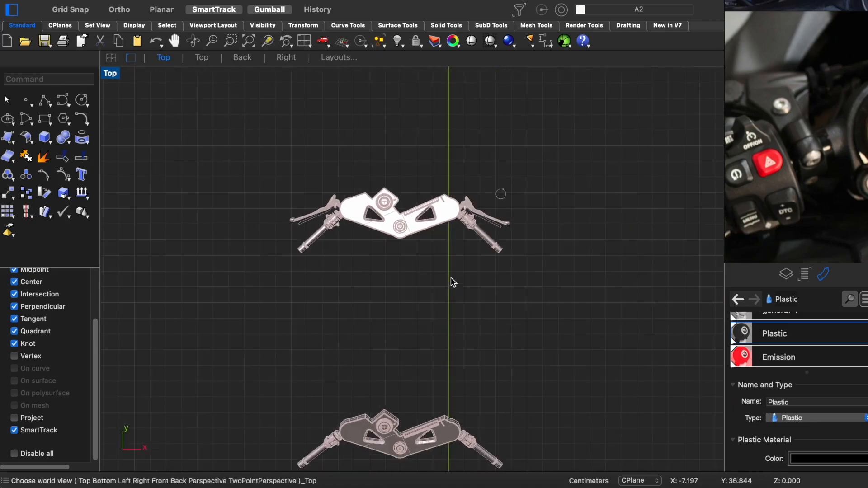
scroll(386, 233, up, 12)
scroll(302, 235, down, 2)
right_drag(279, 229, 428, 301)
scroll(311, 242, up, 1)
scroll(307, 228, up, 5)
drag(376, 132, 335, 187)
scroll(362, 195, up, 3)
drag(362, 219, 255, 158)
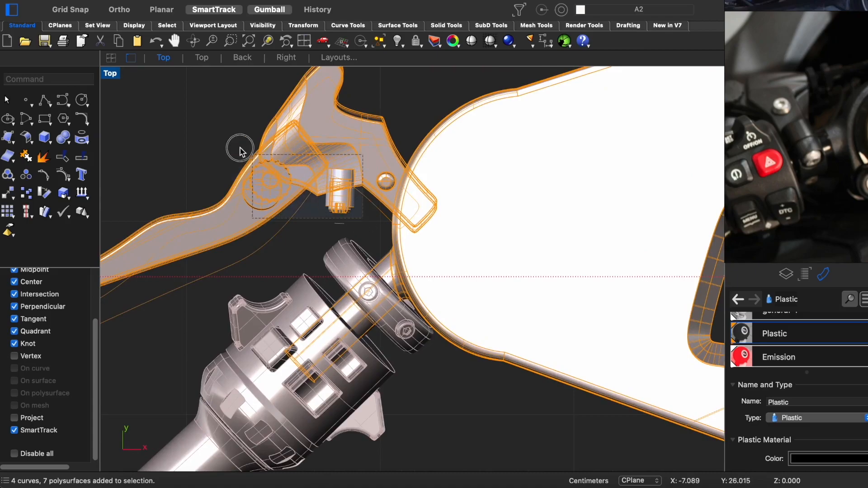
right_drag(362, 191, 447, 183)
drag(194, 202, 194, 215)
scroll(472, 245, down, 8)
mouse_move(588, 272)
right_down()
mouse_move(327, 275)
mouse_move(589, 288)
right_up()
right_drag(235, 272, 357, 272)
scroll(307, 264, up, 5)
right_drag(306, 264, 326, 266)
drag(171, 184, 171, 191)
scroll(436, 234, down, 8)
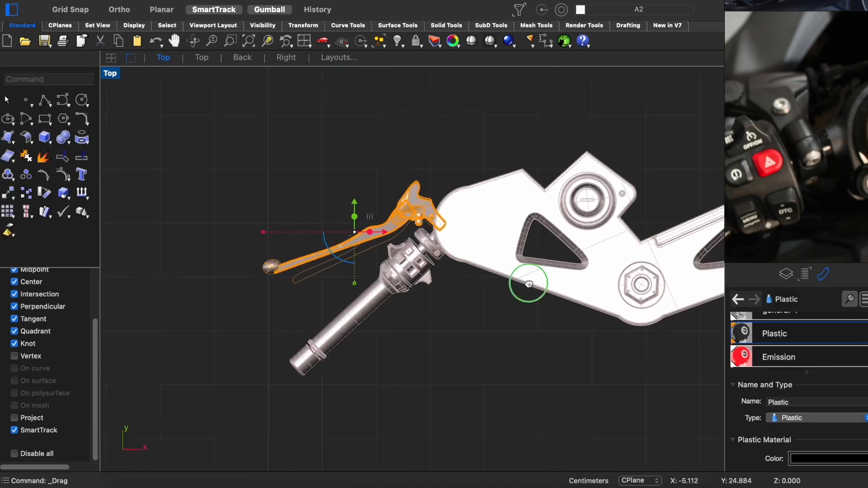
- Select the complete flat clamp, handlebar and lever assembly and align it in the right view with the tilted original
right_drag(531, 283, 368, 246)
scroll(415, 262, down, 1)
key(ctrl+super+p)
right_drag(424, 309, 542, 263)
drag(546, 139, 267, 255)
key(ctrl+super+r)
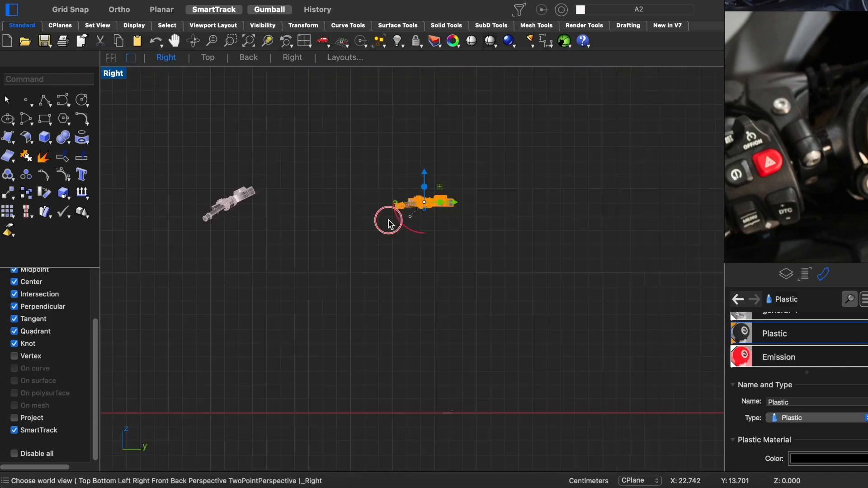
drag(610, 205, 267, 226)
scroll(228, 221, up, 8)
mouse_move(228, 222)
right_down()
mouse_move(370, 213)
mouse_move(369, 286)
right_up()
scroll(368, 286, up, 2)
key(ctrl+alt+w)
key(ctrl+alt+s)
drag(376, 233, 406, 215)
drag(364, 252, 356, 249)
- Hide the aligned assembly, move the old clamp-and-handlebar copy to the DesireFX layer, and show the hidden objects again
key(super+h)
drag(629, 77, 151, 428)
key(ctrl+super+p)
right_drag(289, 283, 368, 270)
click(785, 275)
right_click(769, 383)
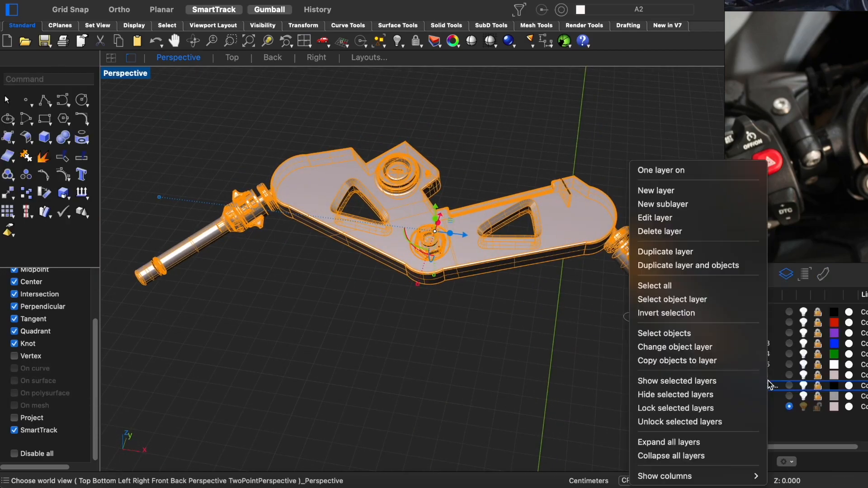
click(704, 350)
key(alt+super+h)
mouse_move(457, 302)
right_down()
mouse_move(432, 310)
mouse_move(470, 308)
right_up()
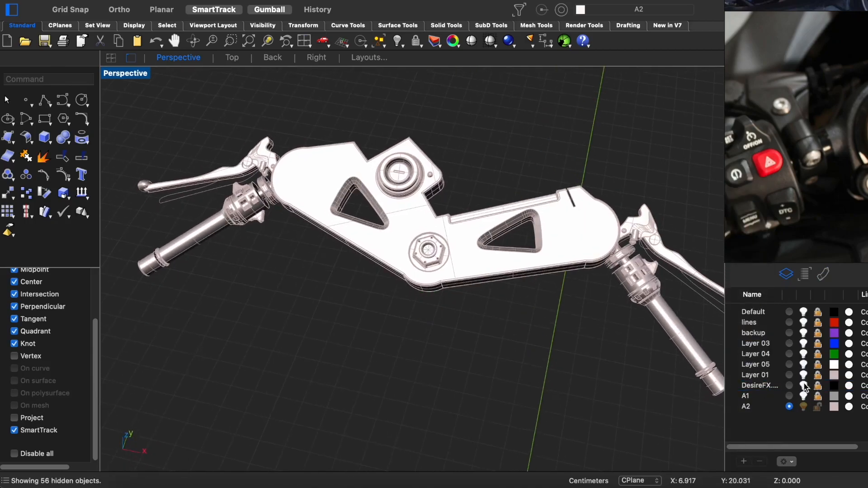
- Turn on the layers A1, Layer 01 and Layer 05 to show the motorcycle around the handlebars
click(803, 386)
click(804, 395)
click(803, 375)
click(803, 364)
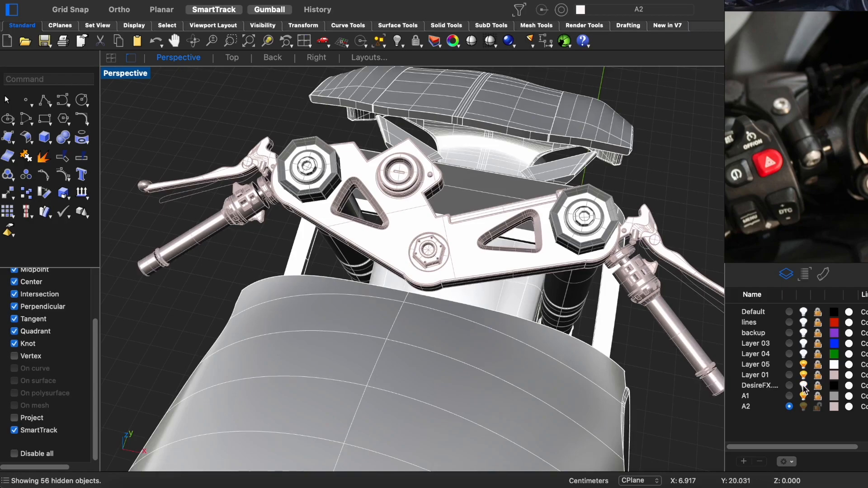
- Check the handlebar assembly's placement on the complete motorcycle in the rendered display from the back and side
scroll(486, 240, down, 4)
key(ctrl+alt+r)
right_drag(496, 300, 479, 288)
scroll(424, 239, down, 5)
key(ctrl+super+b)
key(ctrl+super+p)
right_drag(350, 288, 445, 276)
scroll(441, 272, up, 5)
right_drag(441, 271, 556, 211)
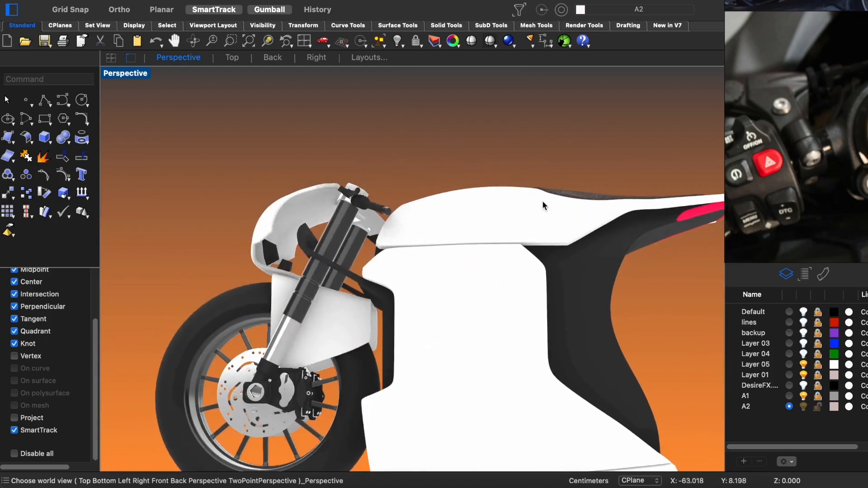
- Select the complete clamp, handlebar and lever assembly in the shaded display and compare it with the fork in the right view
key(ctrl+F3)
ctrl+right_drag(478, 201, 481, 164)
key(ctrl+alt+s)
drag(499, 135, 247, 356)
key(ctrl+F4)
ctrl+right_drag(392, 234, 398, 195)
right_drag(397, 217, 438, 222)
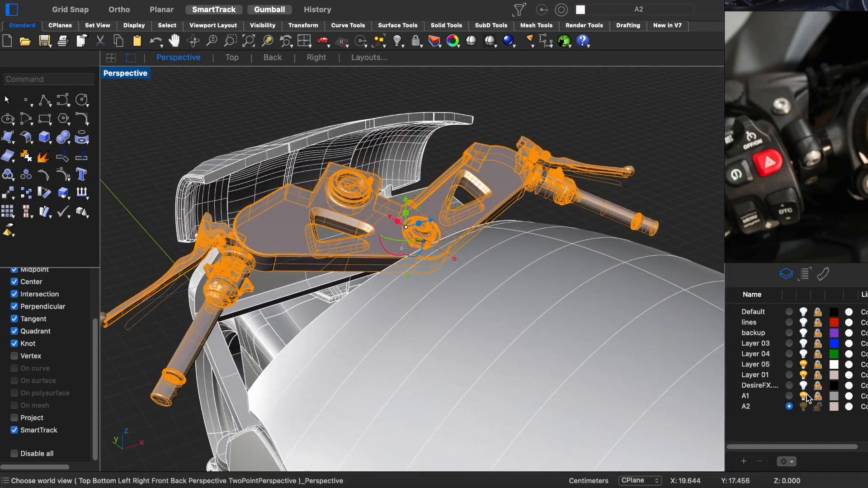
right_drag(620, 253, 502, 242)
key(ctrl+F3)
click(804, 396)
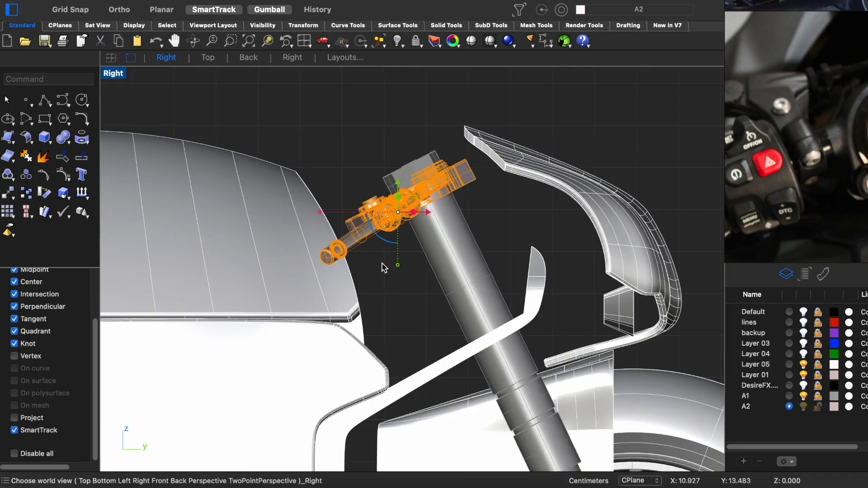
- Try rotating the whole clamp and handlebar assembly in the right view, and undo the rotation
scroll(395, 206, up, 6)
scroll(397, 199, down, 6)
scroll(399, 195, up, 3)
drag(392, 235, 388, 232)
key(ctrl+z)
- Deselect the clamp parts and rotate only the handlebars and levers slightly in the right view
scroll(408, 182, down, 5)
scroll(582, 159, up, 7)
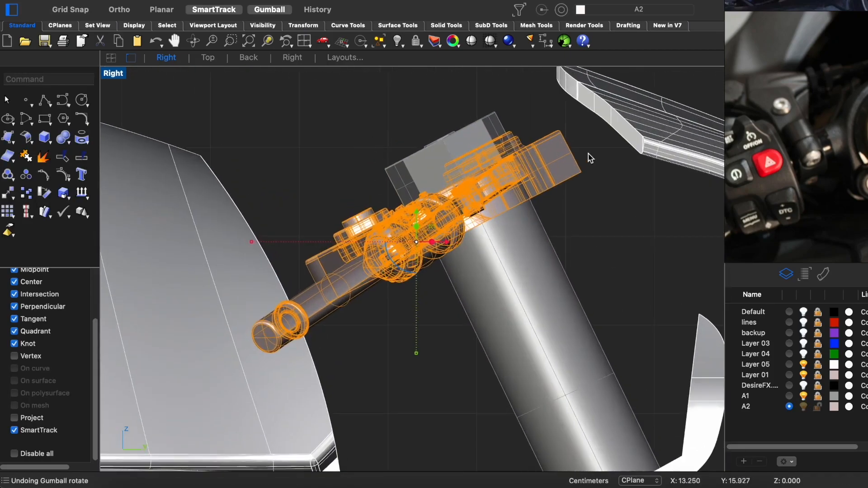
key(ctrl+F4)
right_drag(263, 360, 411, 282)
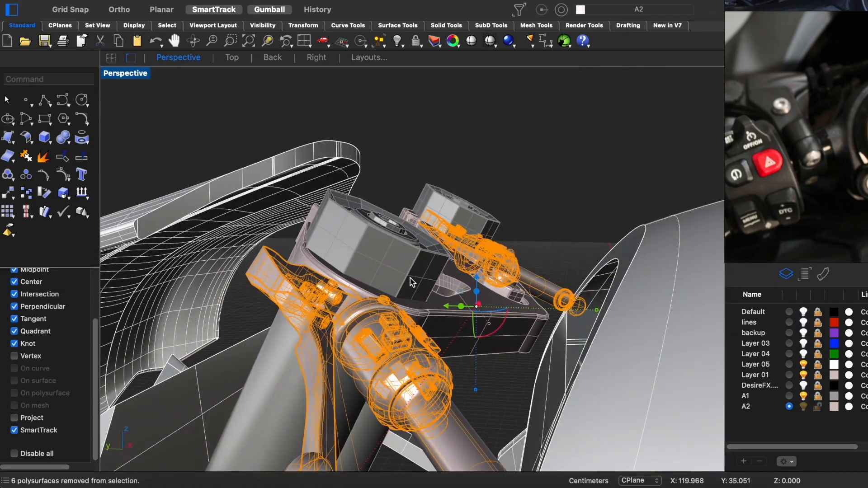
key(ctrl+F3)
scroll(409, 281, up, 8)
mouse_move(266, 360)
mouse_down()
mouse_move(252, 349)
mouse_move(262, 357)
mouse_up()
scroll(357, 345, down, 10)
key(ctrl+F4)
right_drag(357, 345, 140, 297)
key(ctrl+F3)
scroll(370, 302, up, 3)
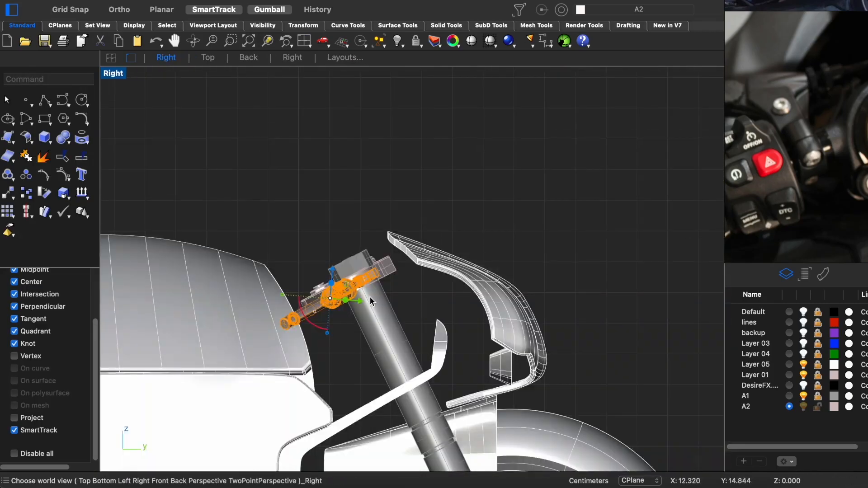
scroll(397, 228, up, 3)
scroll(446, 271, down, 4)
- Review the adjusted handlebars on the motorcycle in the rendered display from perspective, right and back views
key(ctrl+F4)
right_drag(473, 283, 396, 336)
key(ctrl+alt+r)
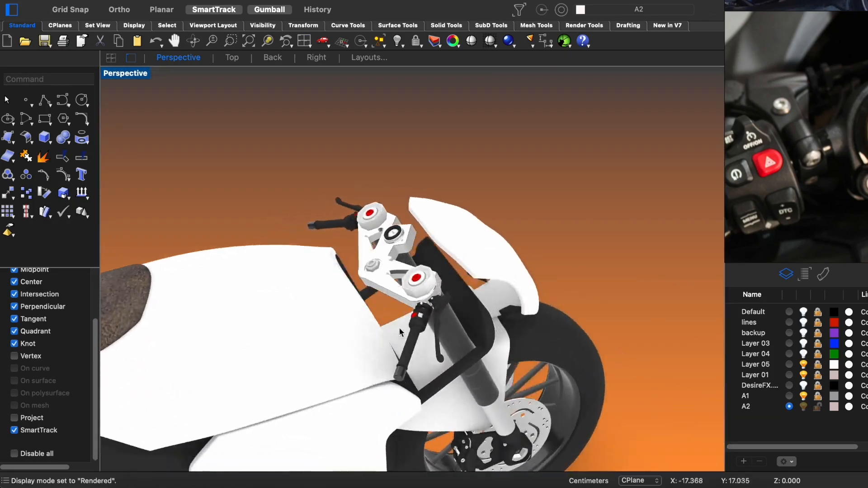
scroll(397, 335, down, 5)
right_drag(467, 318, 310, 230)
key(ctrl+F3)
key(ctrl+F4)
key(ctrl+F2)
key(ctrl+F4)
- Return the whole motorcycle to the shaded display and save the model file M1.3dm
right_drag(357, 281, 576, 271)
scroll(511, 278, up, 5)
mouse_move(511, 279)
shift+right_down()
mouse_move(373, 262)
mouse_move(475, 295)
mouse_move(416, 283)
shift+right_up()
key(ctrl+alt+s)
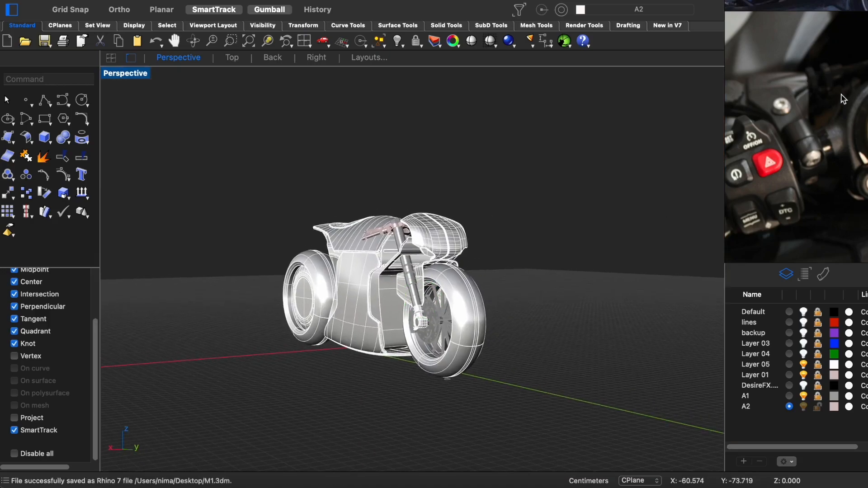
- Browse the reference images of the handlebars and the front of the motorcycle for the mirror design
click(837, 152)
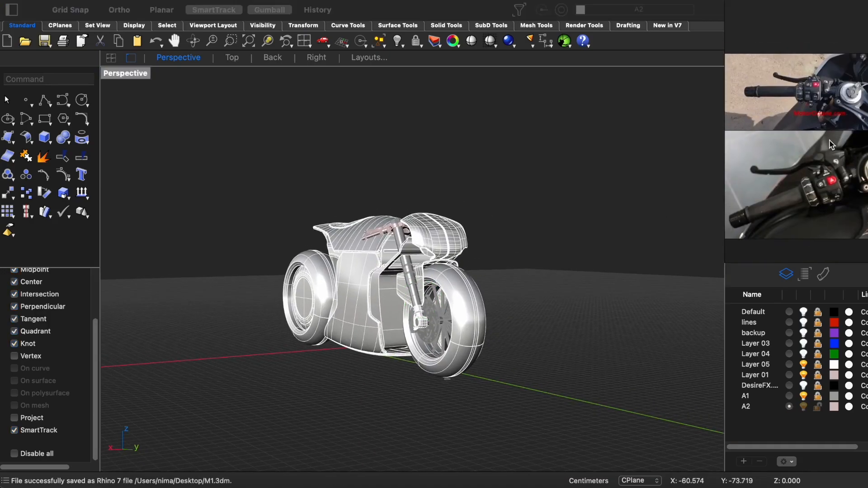
scroll(813, 94, down, 5)
scroll(779, 133, up, 5)
scroll(806, 122, down, 3)
middle_drag(779, 74, 794, 141)
scroll(794, 141, down, 5)
middle_drag(799, 187, 796, 99)
scroll(808, 160, up, 5)
middle_drag(808, 160, 785, 100)
scroll(832, 235, down, 5)
middle_drag(831, 235, 778, 127)
scroll(803, 177, up, 5)
scroll(802, 175, down, 5)
middle_drag(778, 201, 705, 159)
middle_drag(794, 87, 802, 135)
scroll(802, 95, up, 5)
- Create a layer named mirrors, make it current, and hide all other layers in the back view
click(520, 237)
key(F2)
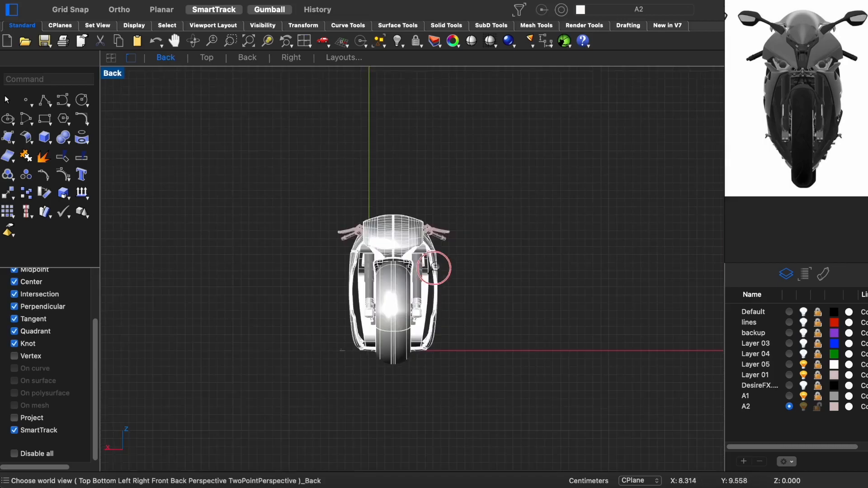
scroll(435, 272, up, 5)
scroll(841, 68, up, 5)
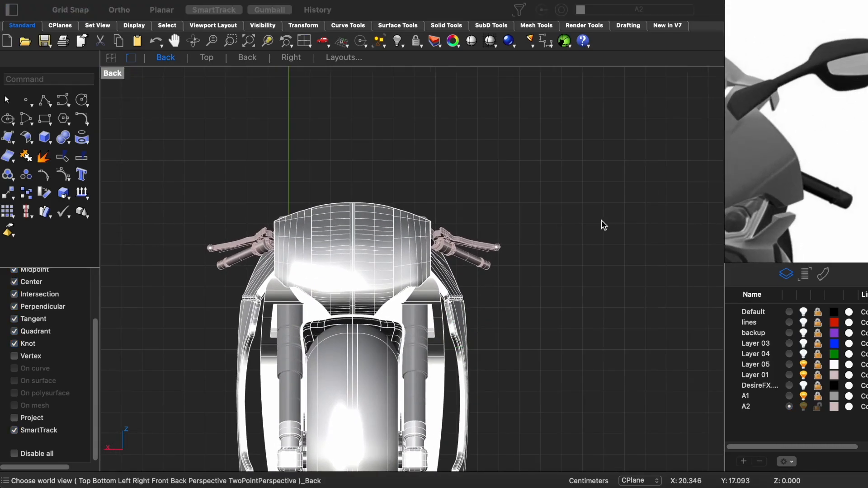
right_drag(583, 274, 452, 229)
scroll(452, 229, down, 8)
key(super+a)
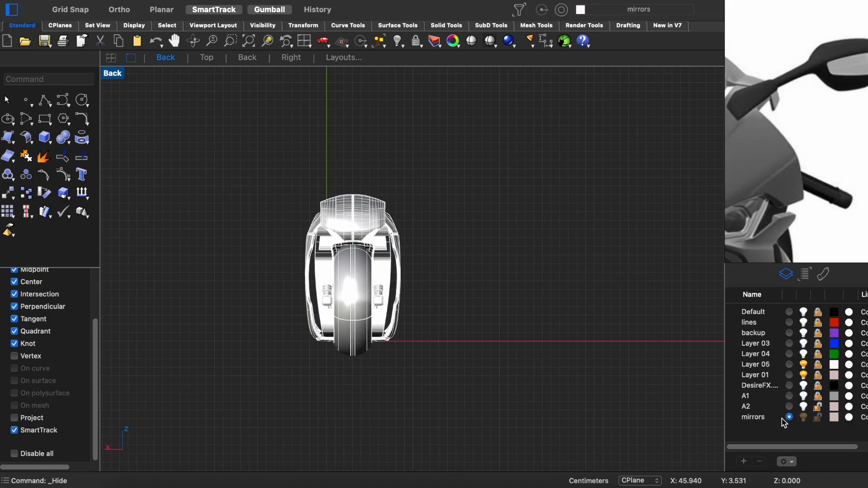
click(803, 364)
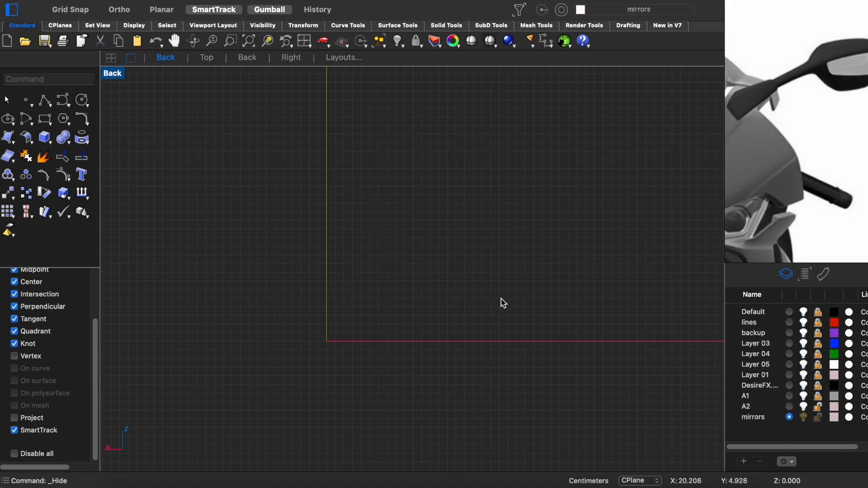
- Draw the outline of a rear-view mirror head with its slanted arm as a degree 3 control-point curve in the back view
scroll(407, 238, down, 10)
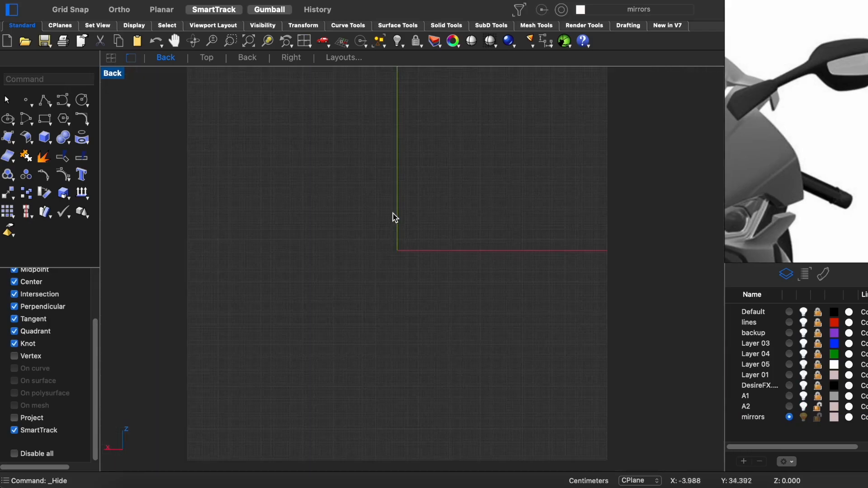
scroll(420, 246, up, 10)
right_click(430, 247)
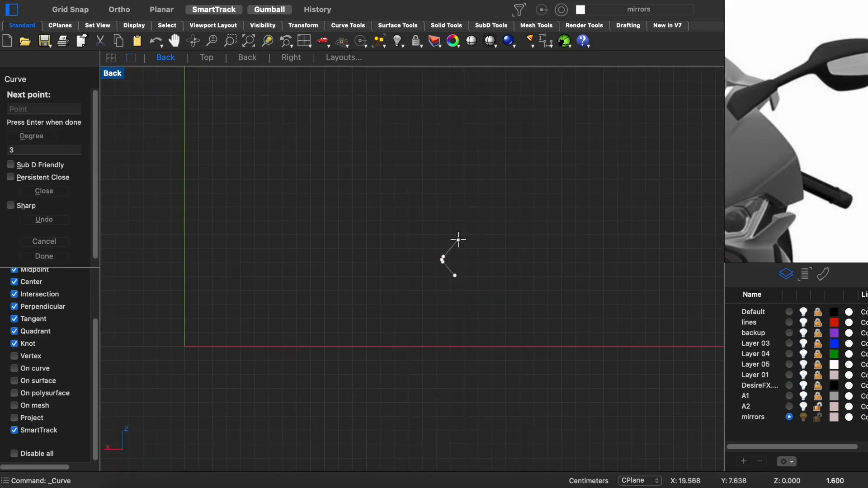
key(Escape)
right_click(458, 257)
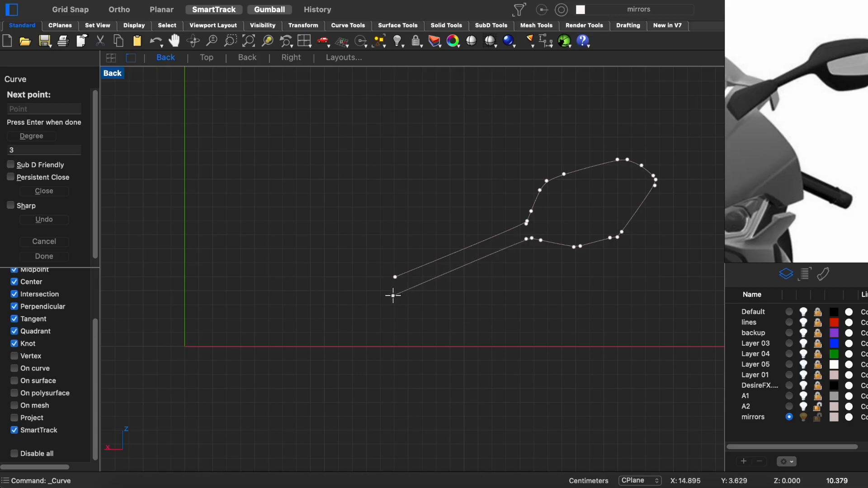
right_click(459, 306)
scroll(528, 268, up, 1)
right_drag(616, 240, 384, 296)
- Close the open end of the mirror outline's arm with a short polyline segment in the perspective view
key(ctrl+super+p)
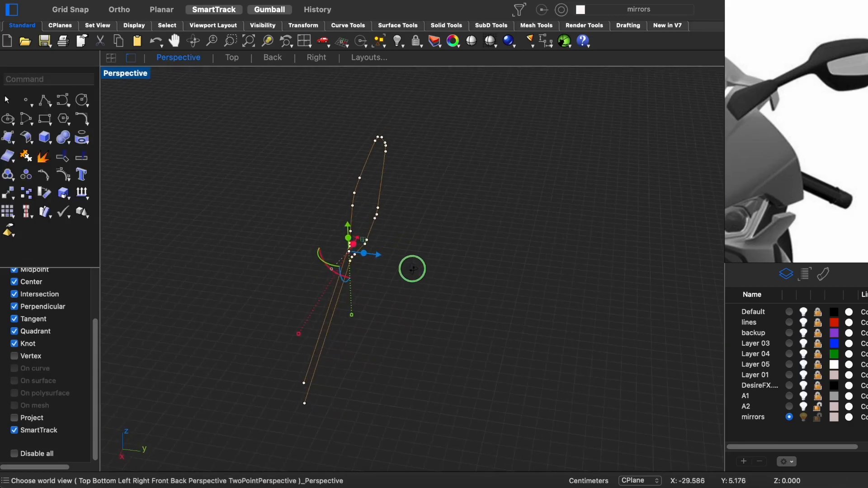
right_drag(329, 363, 261, 326)
key(shift+super+p)
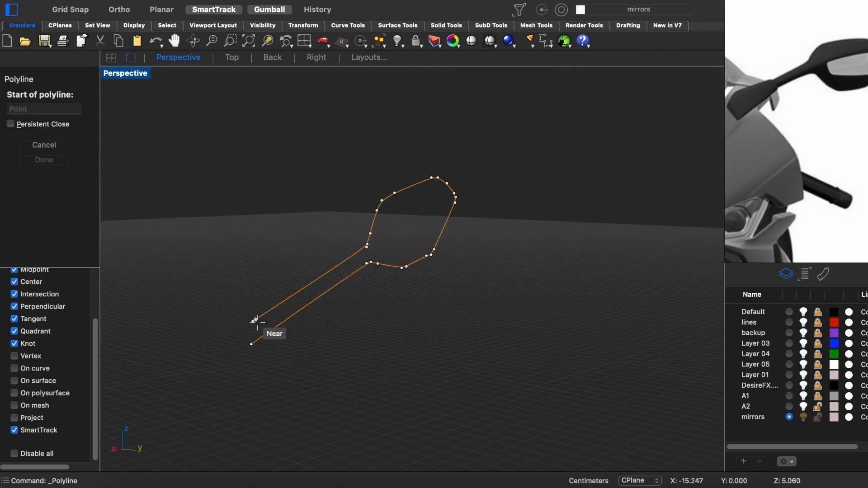
click(252, 342)
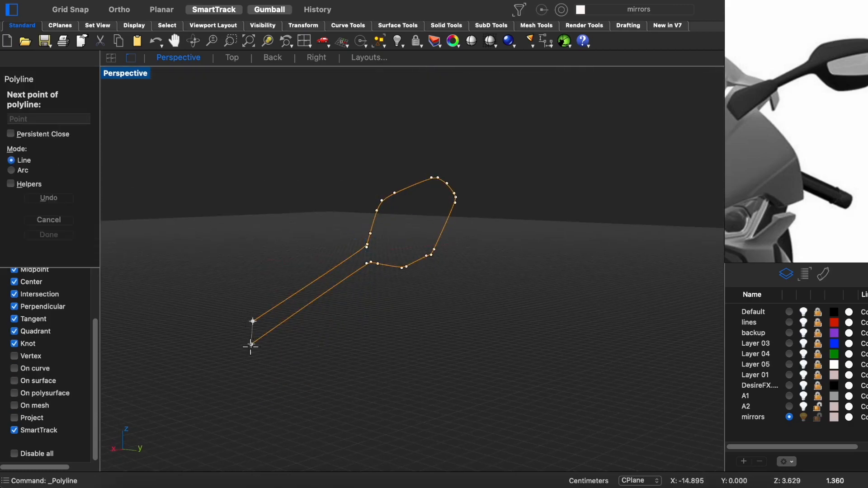
click(252, 345)
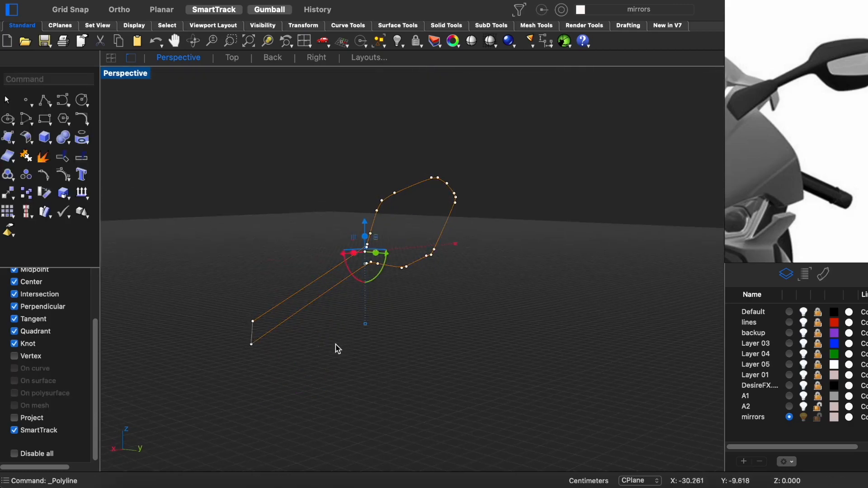
right_drag(335, 349, 262, 322)
right_drag(390, 381, 299, 356)
- Draw a degree 3 interpolated curve from the midpoint of the arm's open end to the outer tip of the mirror head
key(shift+super+c)
key(shift+super+i)
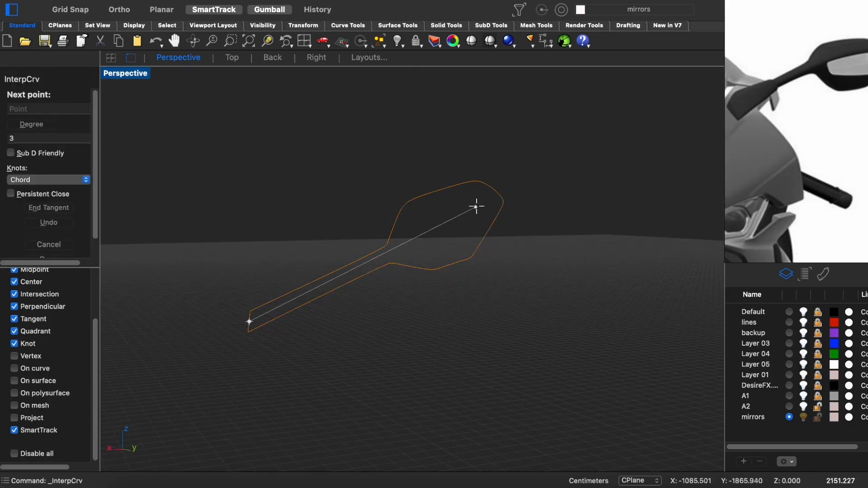
click(496, 192)
key(Return)
- Bow the centre curve off the outline's plane in the top view by moving its inner control points about 1 cm
key(ctrl+super+t)
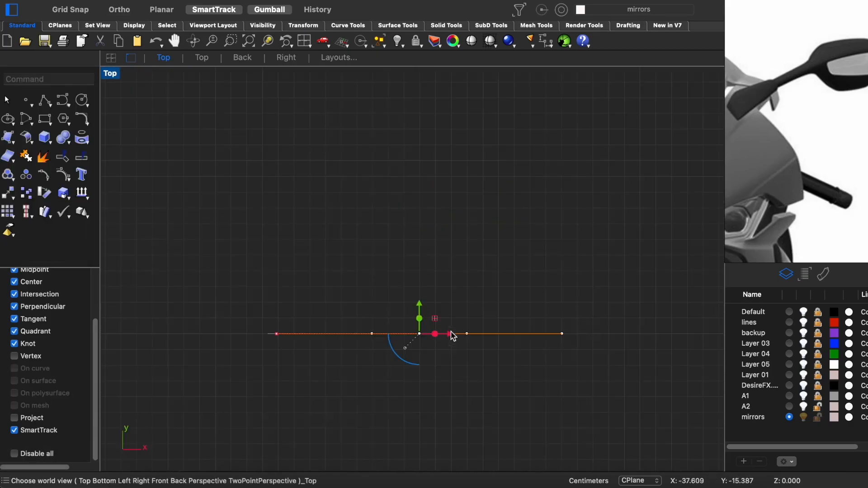
drag(418, 305, 417, 283)
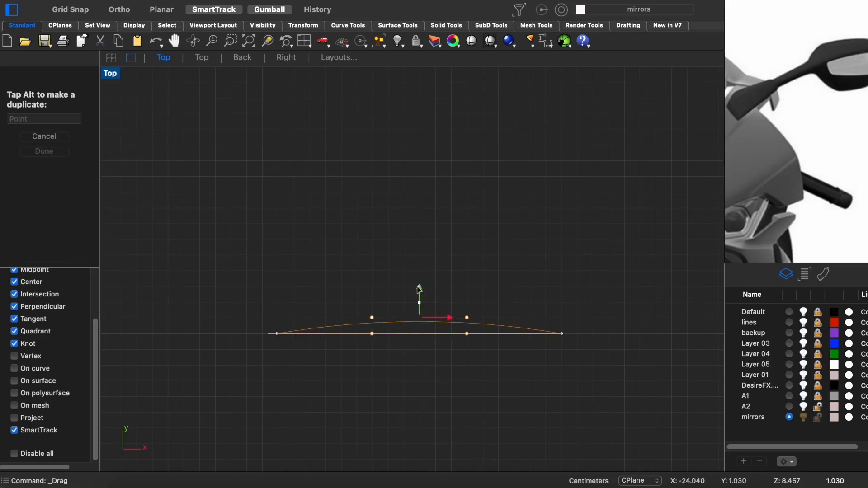
click(372, 320)
click(393, 323)
- Refine the bulge of the centre curve in the top view by adjusting its inner control points individually
key(F10)
click(372, 317)
drag(389, 318, 297, 273)
click(468, 318)
drag(467, 301, 543, 312)
key(Return)
click(421, 313)
click(428, 308)
key(Return)
click(421, 308)
drag(422, 289, 425, 300)
- Adjust the centre curve's control points in the front view so it runs along the middle of the arm and head
key(ctrl+super+p)
key(Escape)
key(Escape)
right_drag(445, 314, 357, 302)
key(ctrl+super+f)
click(389, 253)
scroll(439, 289, up, 3)
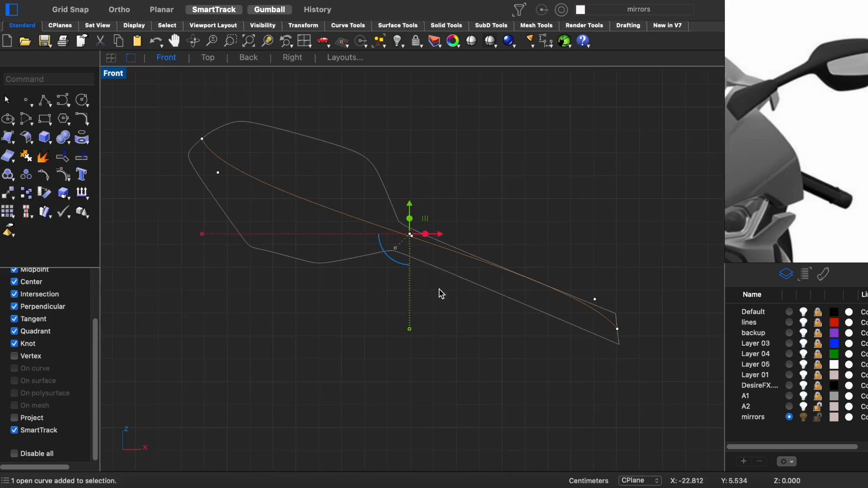
drag(378, 120, 618, 373)
drag(504, 241, 503, 247)
super+click(412, 243)
drag(595, 282, 596, 291)
drag(409, 246, 409, 239)
drag(219, 149, 221, 136)
key(Escape)
key(Escape)
key(ctrl+super+p)
- Draw a straight polyline lengthwise across the mirror outline in the back view and split the outline into upper and lower halves
right_drag(392, 205, 451, 274)
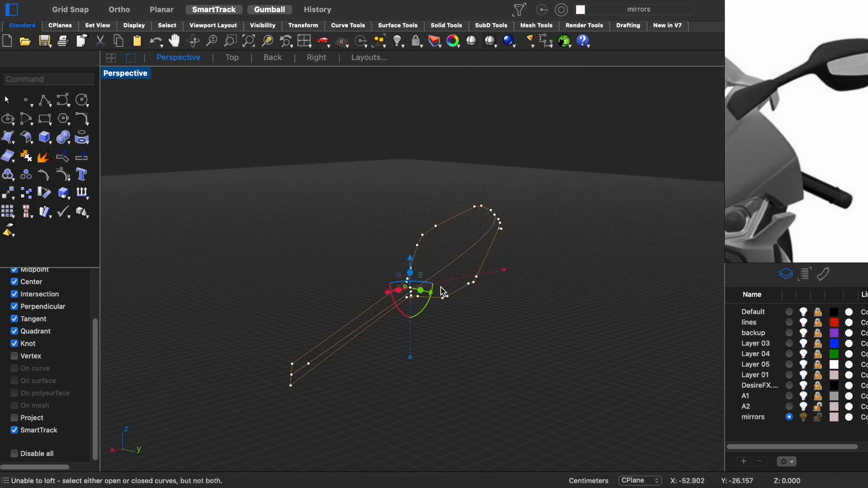
click(419, 312)
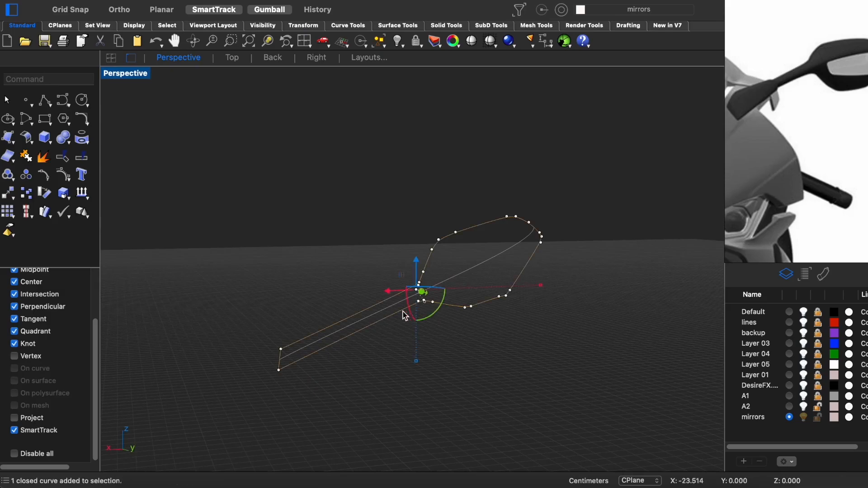
right_drag(379, 336, 347, 336)
key(ctrl+super+r)
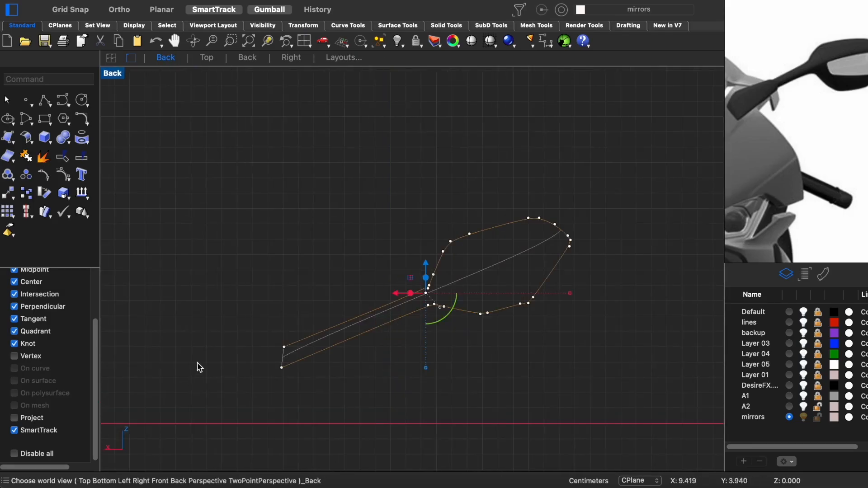
click(44, 100)
click(252, 375)
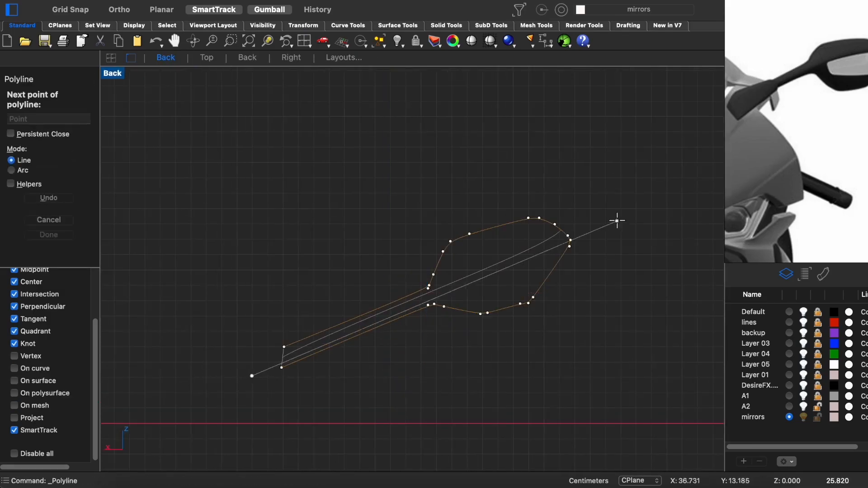
click(664, 200)
key(Return)
drag(254, 359, 495, 351)
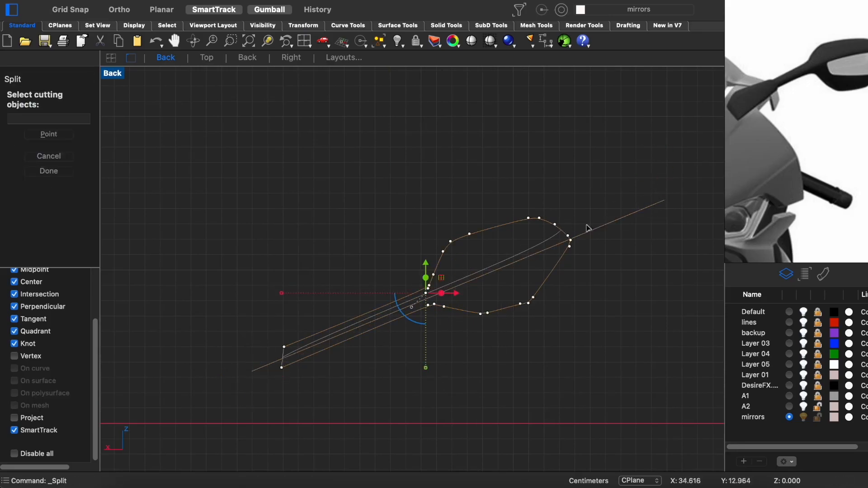
- Try to loft between the outline halves and the centre curve in the perspective view, and undo the loft
key(ctrl+F4)
right_drag(402, 250, 441, 254)
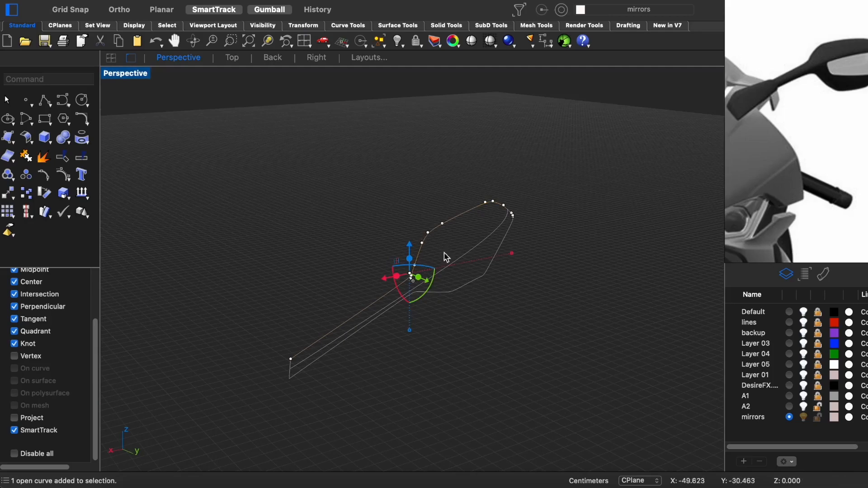
text(loft)
key(Return)
click(765, 343)
right_drag(445, 339, 593, 328)
key(super+z)
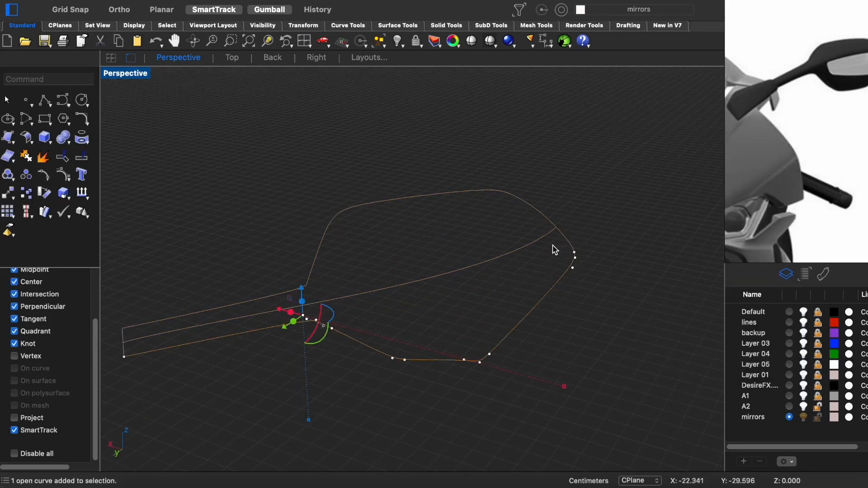
- Draw a short polyline outward from the centre curve's outer end in the back view and split the upper outline there
right_drag(555, 238, 565, 217)
key(ctrl+F2)
right_drag(386, 320, 364, 298)
right_drag(565, 156, 529, 186)
text(polyline)
key(Return)
click(510, 194)
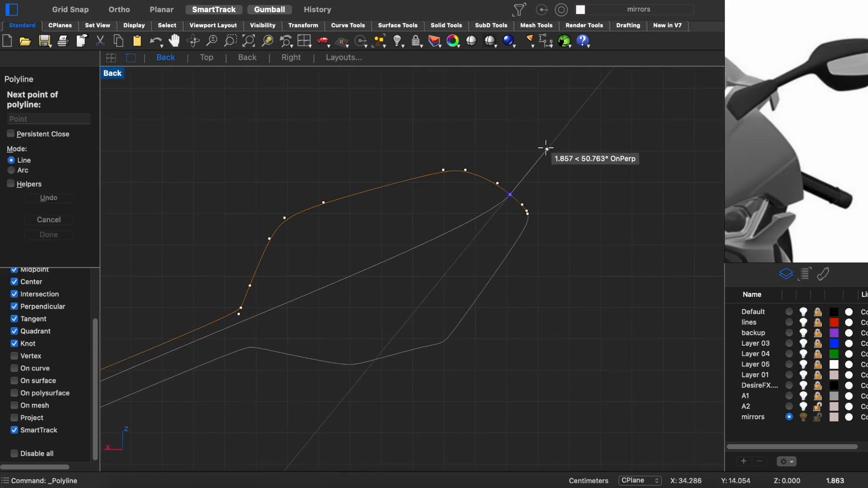
click(546, 149)
key(Return)
click(518, 183)
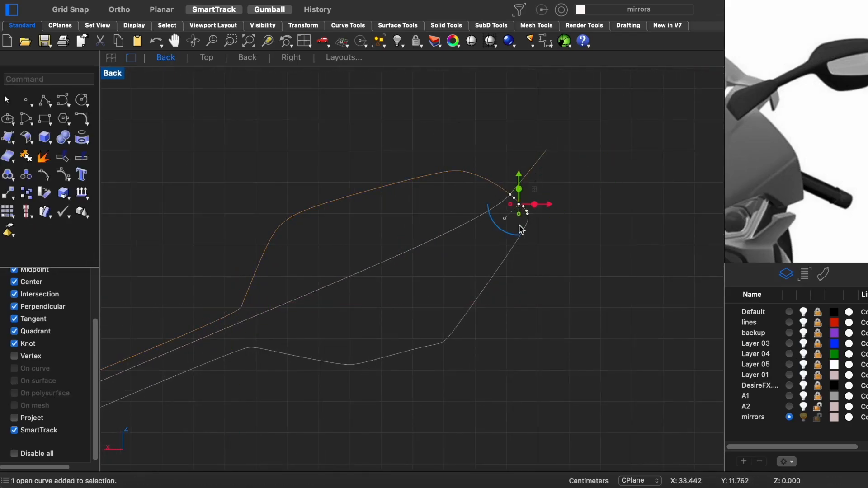
- Loft the lower outline and the centre curve with the Loose style, rebuilding the cross-sections with 50 control points
key(ctrl+F4)
text(loft)
key(Return)
right_drag(430, 246, 299, 316)
click(573, 187)
click(581, 164)
click(602, 304)
right_drag(602, 303, 569, 337)
double_click(653, 303)
text(50)
key(Return)
right_drag(615, 297, 399, 322)
click(399, 321)
- Loft the upper outline and the centre curve with the same options to form the upper half of the mirror
right_drag(431, 214, 452, 257)
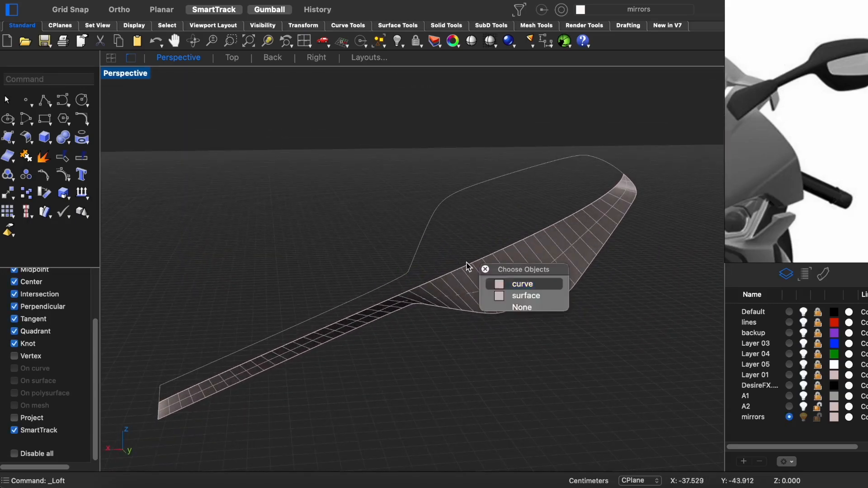
key(Return)
click(766, 339)
right_drag(635, 364, 604, 199)
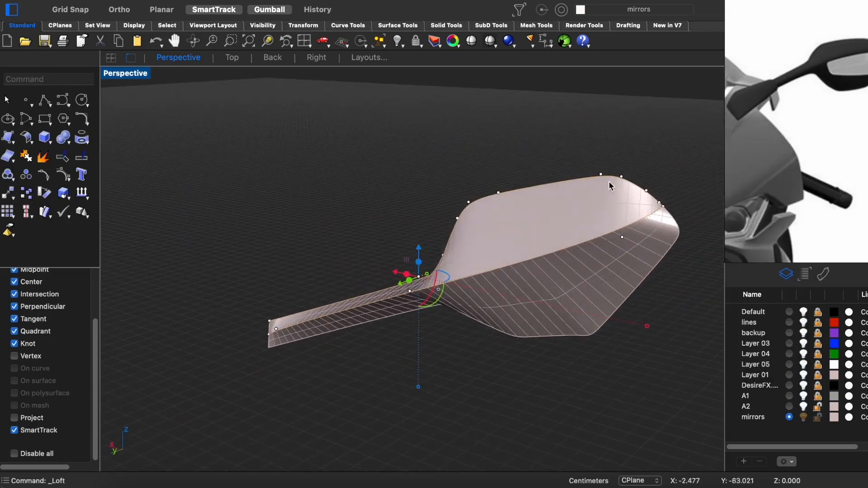
- Try to fillet the shared centre edge between the upper and lower mirror surfaces with FilletEdge
right_drag(449, 379, 472, 272)
text(FilletEdge)
key(Return)
click(473, 271)
key(Return)
right_drag(443, 349, 510, 317)
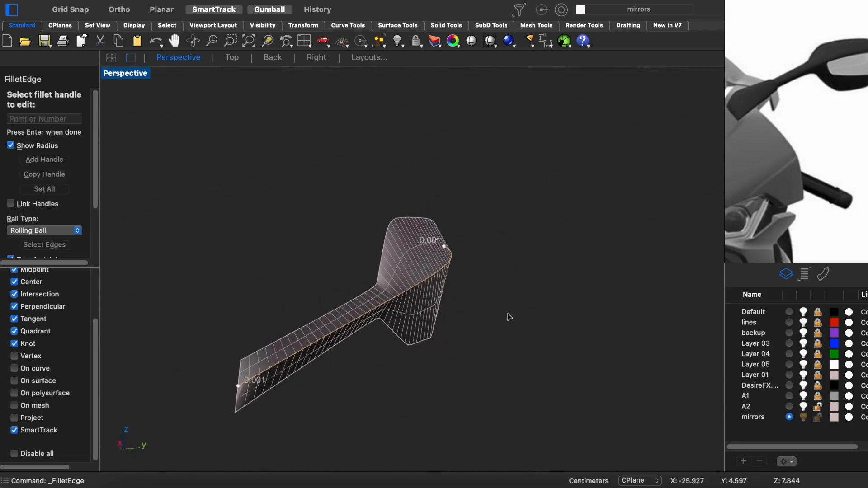
key(Return)
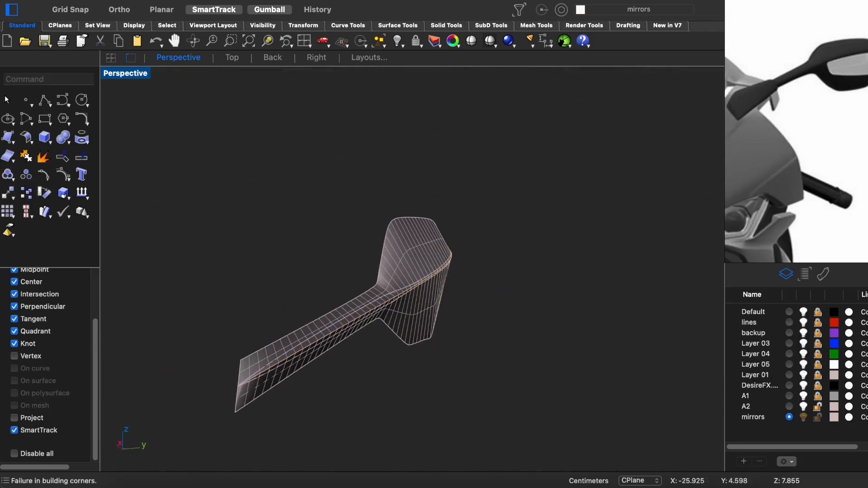
- Inspect the filleted mirror surfaces with the brushed_silver.jpg environment map, and undo the fillet and both lofts
scroll(385, 322, up, 7)
right_drag(387, 316, 502, 239)
click(502, 240)
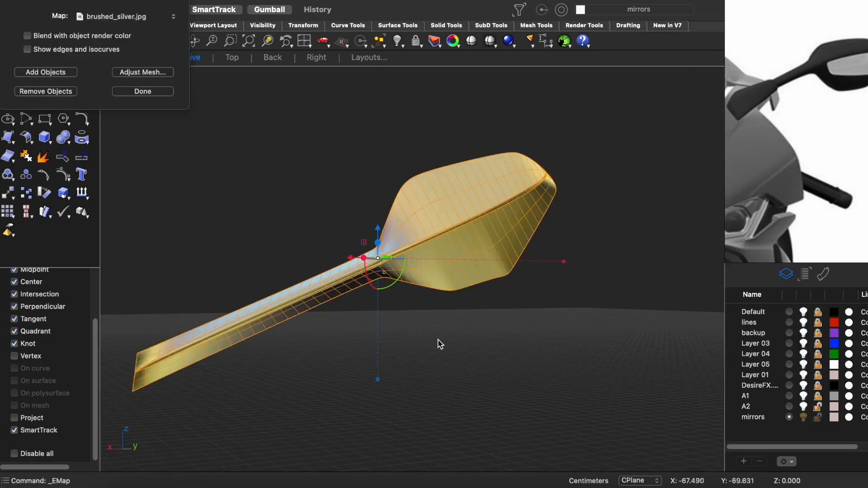
mouse_move(438, 343)
right_down()
mouse_move(398, 314)
mouse_move(351, 325)
mouse_move(568, 351)
mouse_move(349, 347)
mouse_move(539, 330)
mouse_move(477, 372)
mouse_move(405, 370)
mouse_move(480, 373)
mouse_move(417, 374)
mouse_move(443, 375)
right_up()
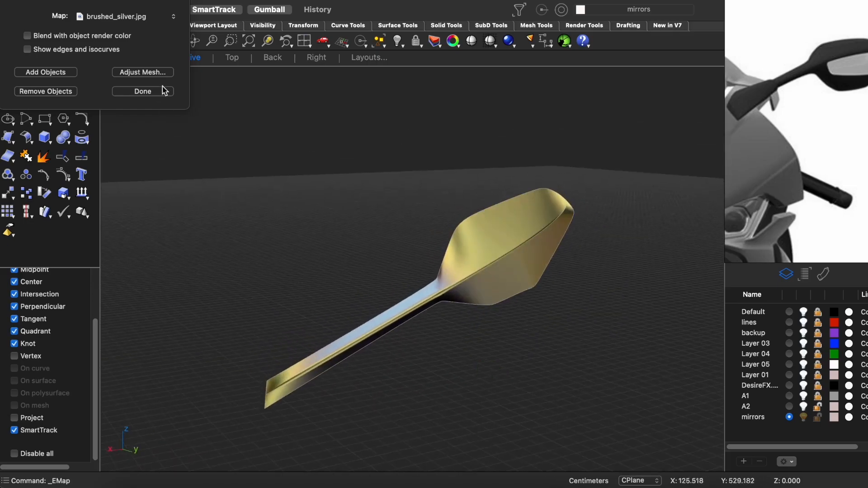
click(142, 91)
key(super+z)
right_drag(472, 340, 441, 349)
key(Escape)
- Loft the upper outline and the centre curve with the Loose style, rebuilding the cross-sections with 20 control points
text(loft)
key(Return)
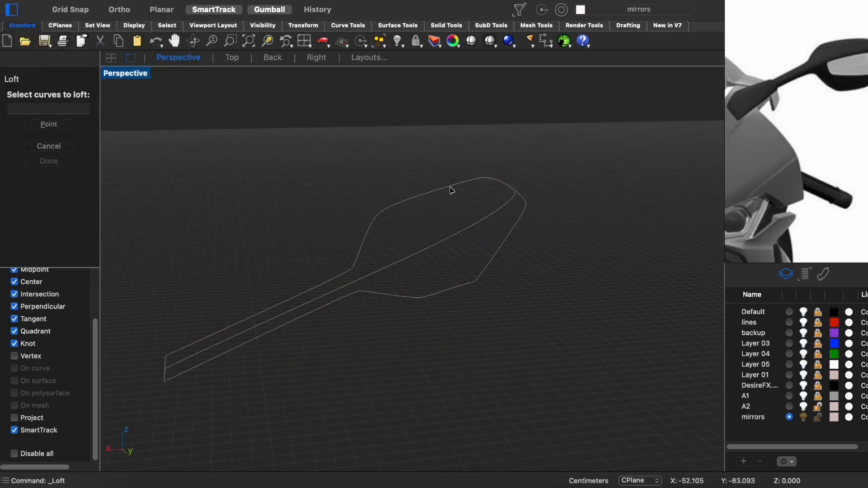
right_click(524, 296)
right_drag(523, 297, 380, 325)
click(566, 287)
click(614, 326)
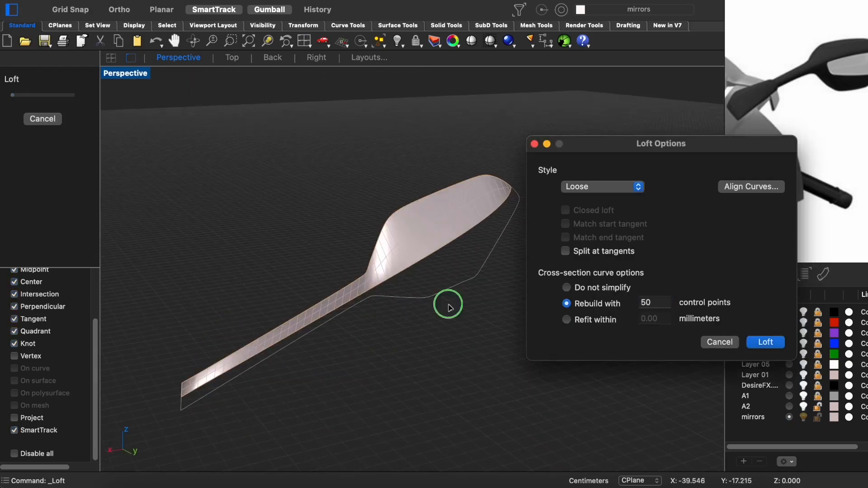
right_drag(451, 308, 461, 289)
double_click(651, 303)
text(20)
mouse_move(387, 269)
right_down()
mouse_move(442, 289)
mouse_move(382, 290)
mouse_move(417, 289)
mouse_move(380, 277)
right_up()
click(770, 339)
- Loft the centre curve and the lower outline with the same options to form the lower half of the mirror
right_drag(513, 307, 447, 339)
right_click(538, 270)
click(500, 243)
right_click(485, 242)
click(767, 342)
- Join the two lofted surfaces, try to fillet their shared centre edge, and undo the fillet
right_drag(434, 300, 377, 258)
scroll(360, 318, up, 3)
scroll(360, 317, down, 5)
key(super+j)
key(super+z)
right_drag(360, 332, 414, 329)
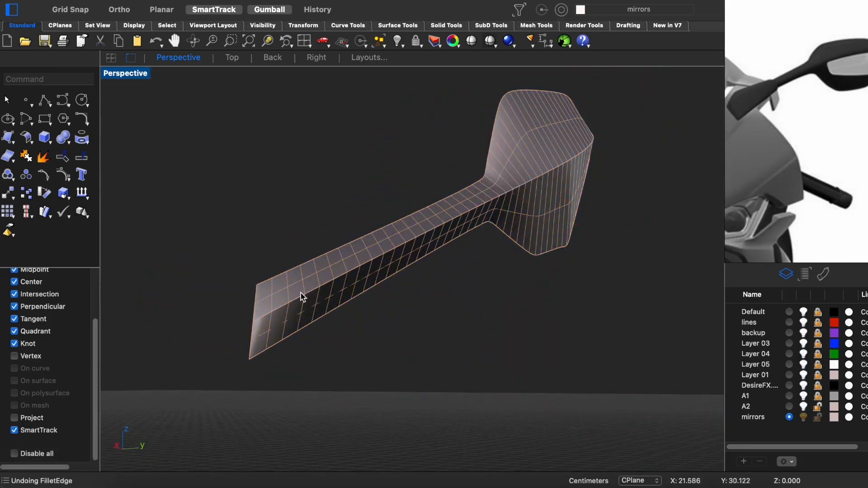
- Create a flat-capped pipe along the centre curve with a radius of 1.000
right_drag(307, 293, 405, 296)
text(pipe)
key(Return)
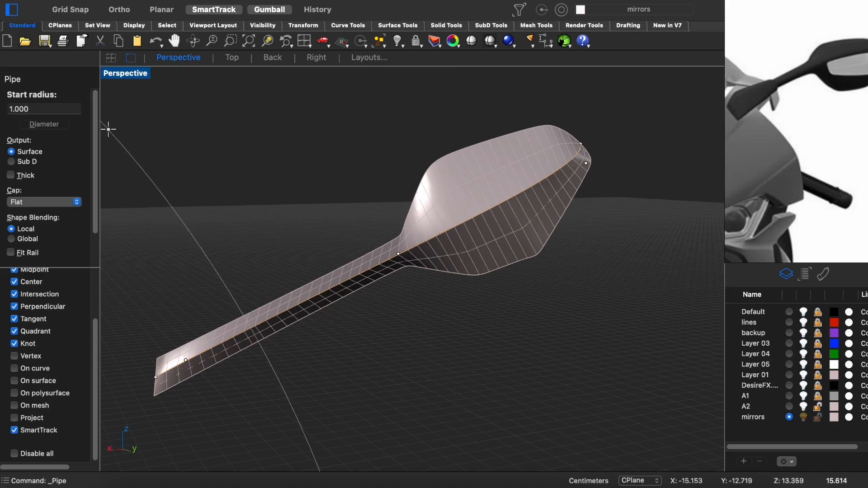
key(Return)
key(Return)
- Subtract the pipe from the upper and lower mirror surfaces with BooleanDifference
click(465, 198)
text(booleandifference)
key(Return)
click(461, 222)
key(Return)
right_drag(452, 303, 402, 329)
scroll(401, 322, up, 3)
key(Return)
- Delete the leftover pieces along the centre curve to leave an open gap between the two mirror surfaces
click(482, 194)
key(Delete)
right_drag(483, 199, 513, 183)
click(500, 175)
key(Delete)
- Try to bridge the gap between the lower and upper surface edges with a curvature-continuous BlendSrf, and undo it
right_drag(200, 296, 228, 320)
text(blendsrf)
key(Return)
click(298, 268)
click(334, 216)
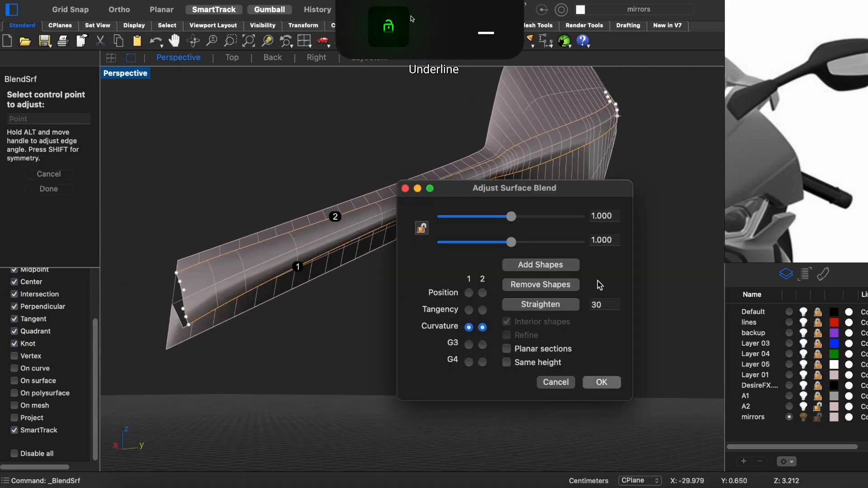
click(601, 382)
right_drag(602, 226, 514, 239)
key(super+z)
- Try another BlendSrf between the facing edges of the gap with Position continuity on both sides, and cancel it
right_drag(576, 153, 587, 166)
right_click(587, 166)
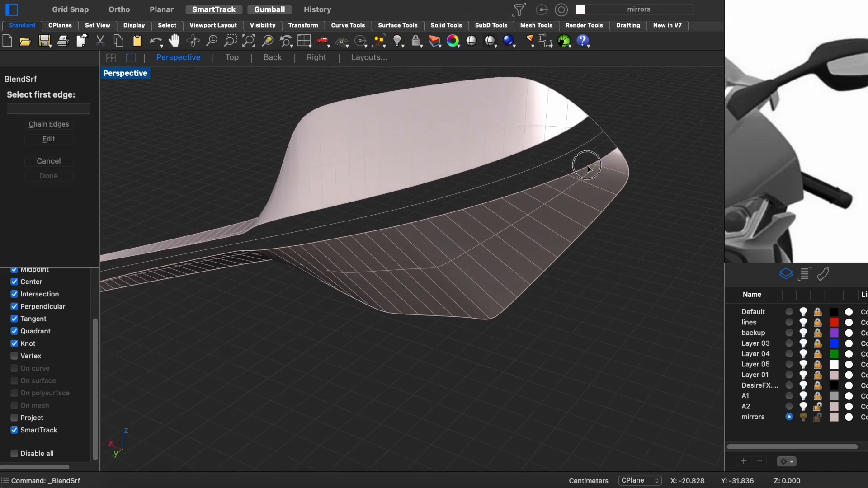
right_drag(522, 182, 479, 309)
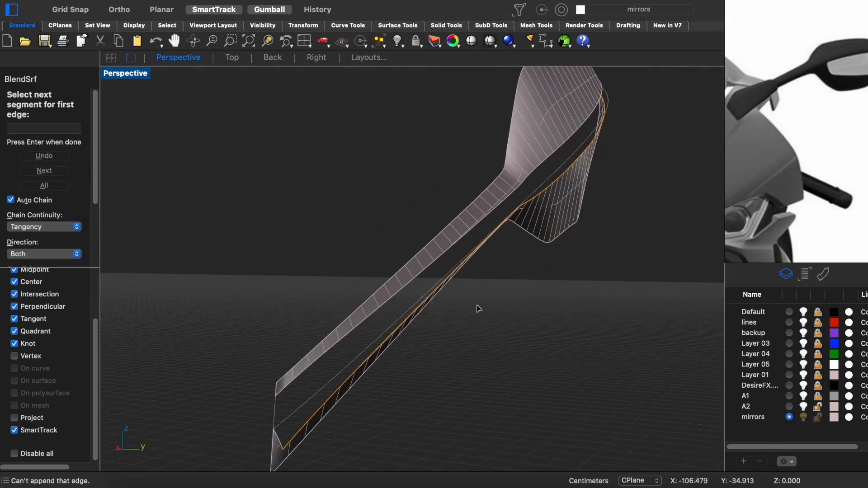
right_click(308, 414)
click(318, 361)
right_click(319, 371)
click(400, 222)
click(411, 222)
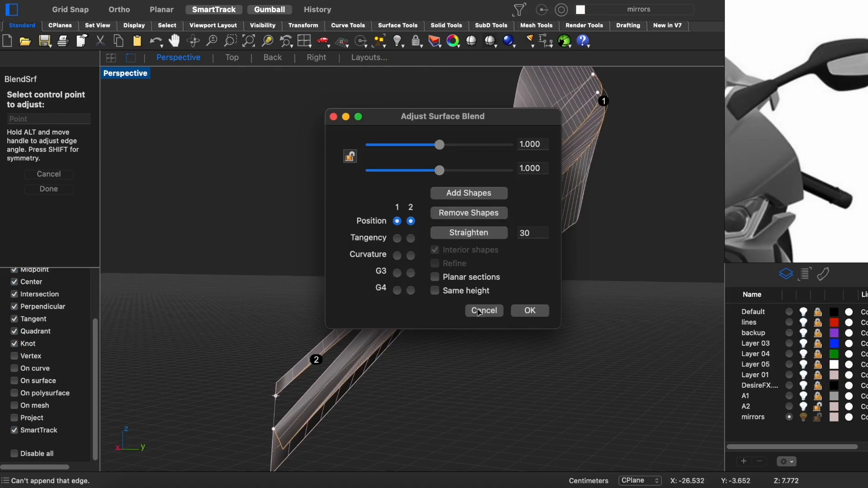
click(472, 309)
- Draw a straight line from the notch corner past the arm's end in the back view and cut off the lower surface's pointed corner
key(super+F2)
scroll(393, 250, down, 8)
scroll(237, 313, up, 18)
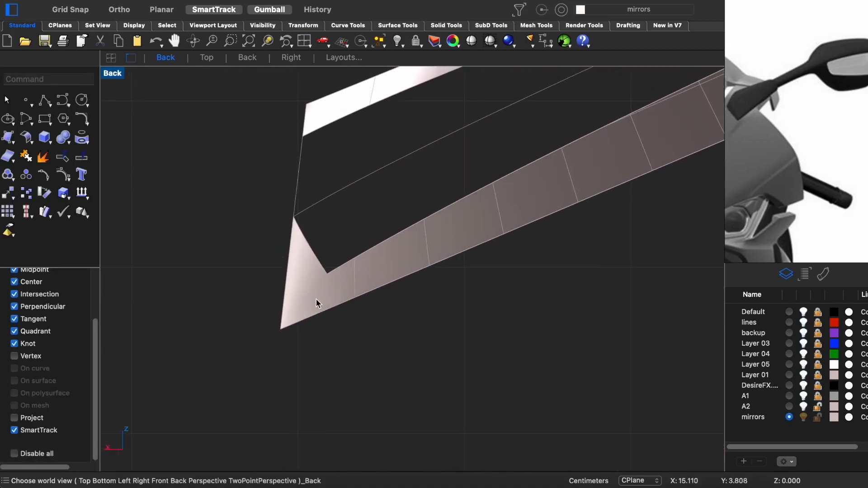
key(p)
click(327, 274)
click(184, 358)
key(Return)
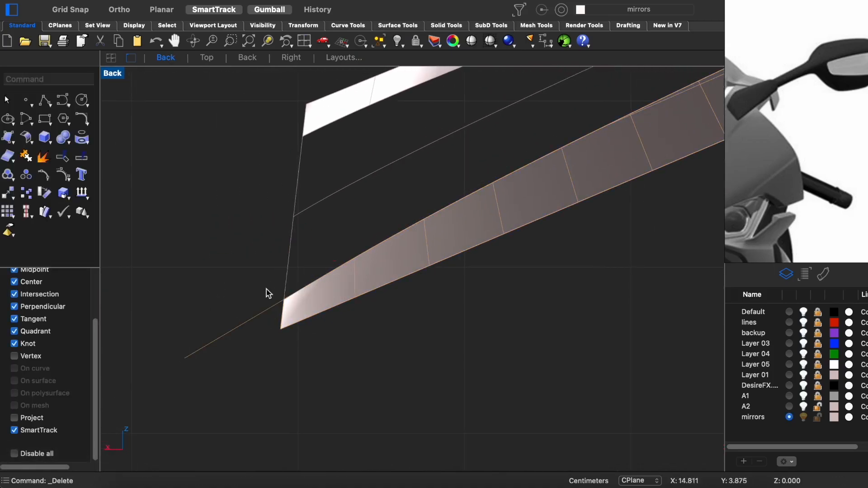
- Remove the cut-off corner piece and bridge the gap between the lower and upper surfaces with a curvature-continuous BlendSrf
key(Delete)
scroll(273, 288, down, 14)
right_drag(584, 156, 277, 356)
key(super+F4)
click(555, 202)
right_click(555, 209)
click(559, 216)
right_click(558, 217)
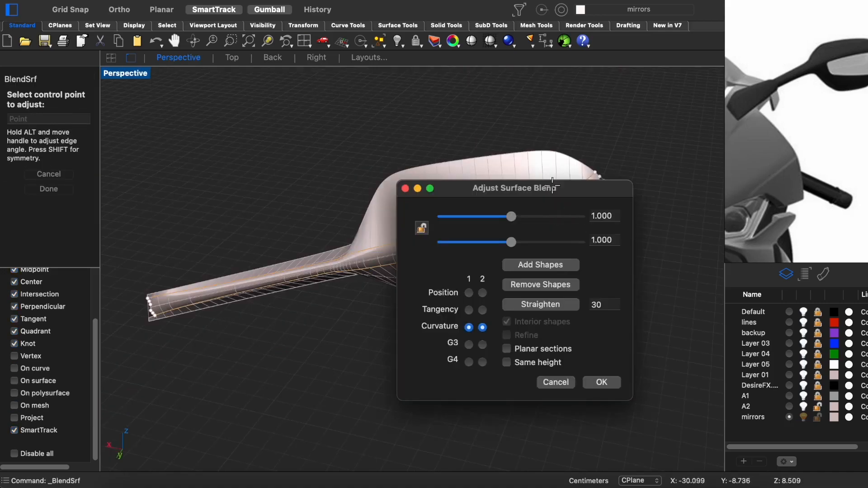
drag(552, 183, 437, 185)
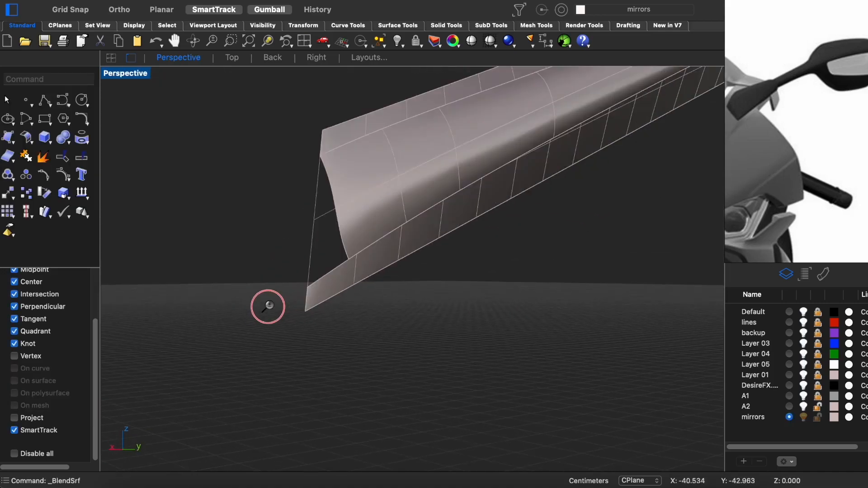
- Fill the open notch at the arm's end with a NetworkSrf built from its bounding edges and curves
scroll(265, 304, up, 3)
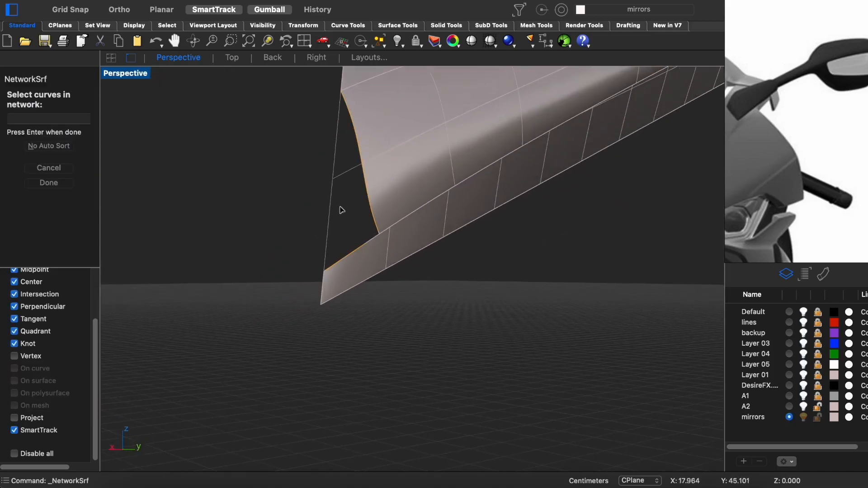
key(Return)
- Try to fill the notch at the mirror's outer tip with a NetworkSrf from its bounding edges
key(Return)
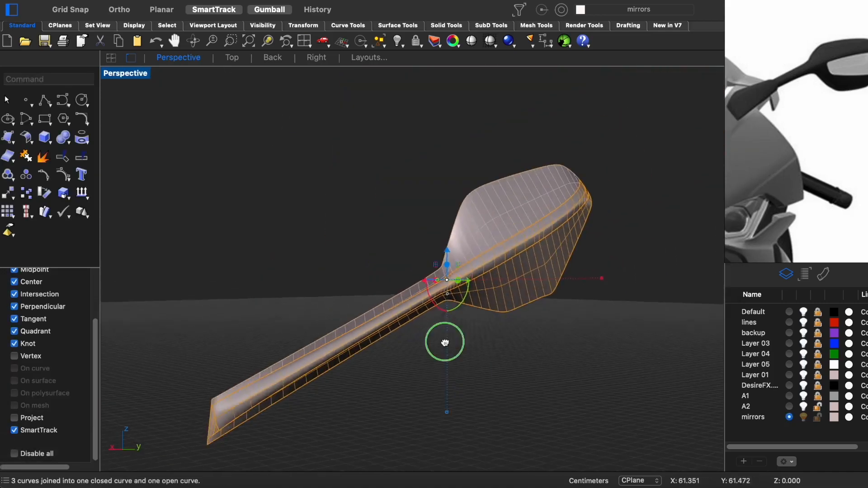
ctrl+right_drag(465, 326, 522, 209)
shift+right_drag(310, 309, 476, 276)
key(Return)
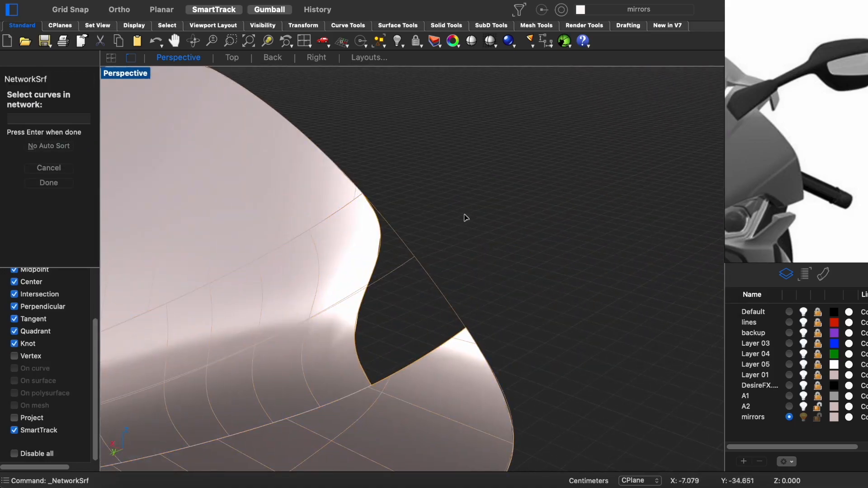
key(Return)
- Draw a straight line in the back view from the outer tip's notch corner across the blend surface and cut off its wavy end
click(345, 283)
key(super+i)
key(F2)
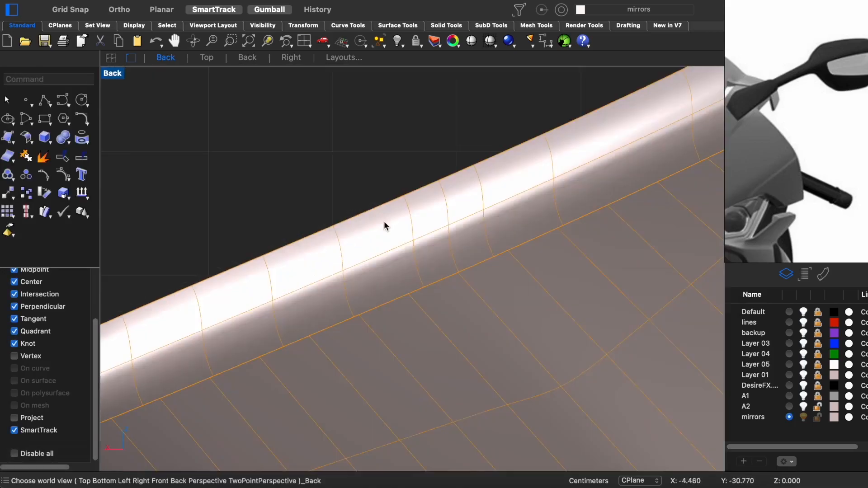
scroll(385, 227, down, 5)
right_drag(384, 227, 412, 303)
scroll(538, 273, up, 3)
key(F3)
click(434, 117)
key(Return)
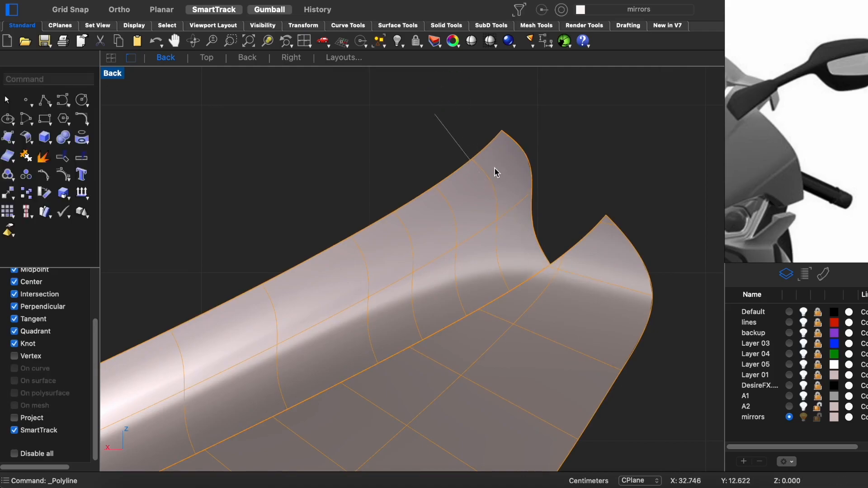
key(Delete)
key(super+alt+h)
- Duplicate the straight cut edge at the outer tip as a curve
right_drag(525, 182, 417, 217)
scroll(417, 217, up, 1)
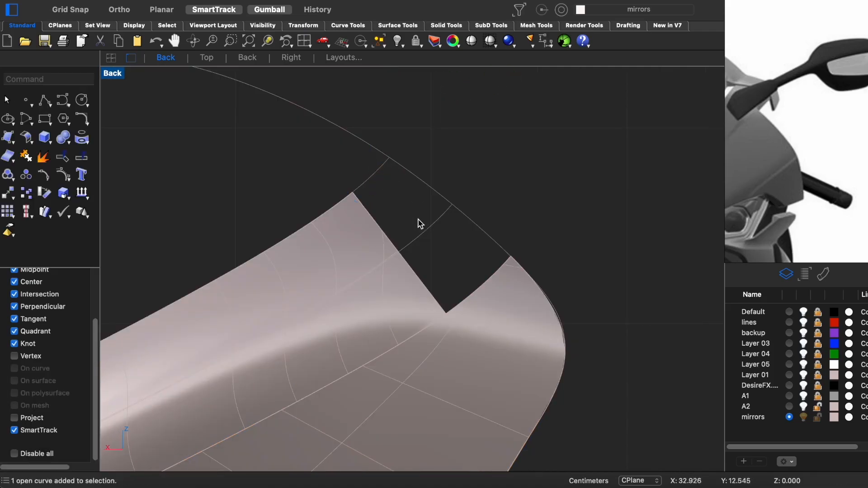
scroll(427, 244, up, 2)
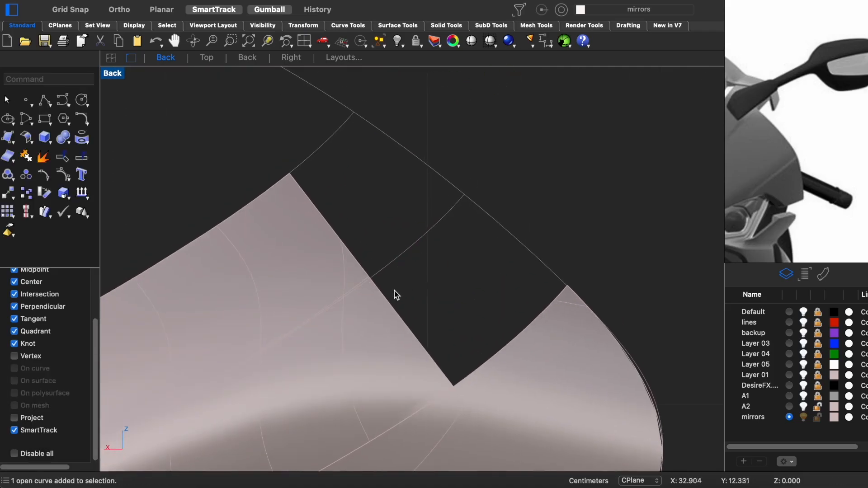
right_click(392, 304)
click(441, 318)
- Draw a short line across the outline curve at each end of the open notch and split the outline curve there
click(430, 174)
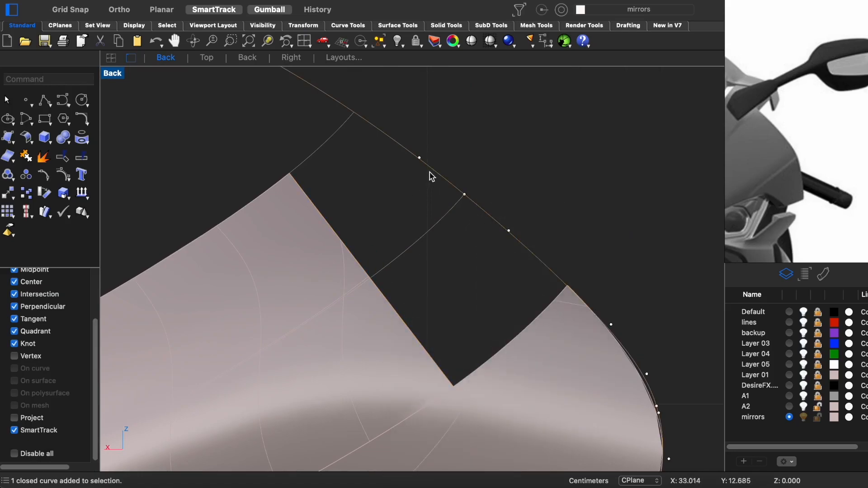
right_drag(527, 244, 517, 268)
right_click(541, 241)
click(557, 309)
click(590, 275)
right_click(583, 282)
right_click(569, 291)
click(344, 135)
click(367, 105)
right_click(431, 164)
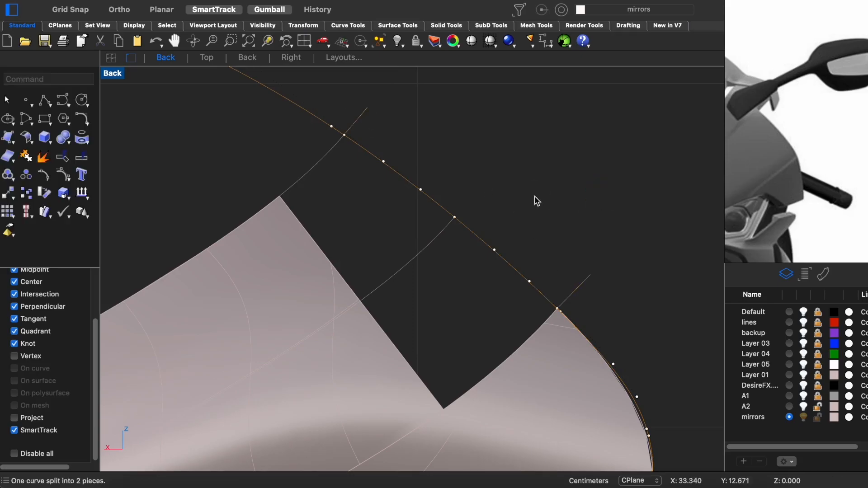
- Duplicate the notch's remaining edge, isolate the bounding curves and fill them with a NetworkSrf using Loose matching on all four edges
shift+super+click(512, 351)
right_click(475, 311)
click(490, 325)
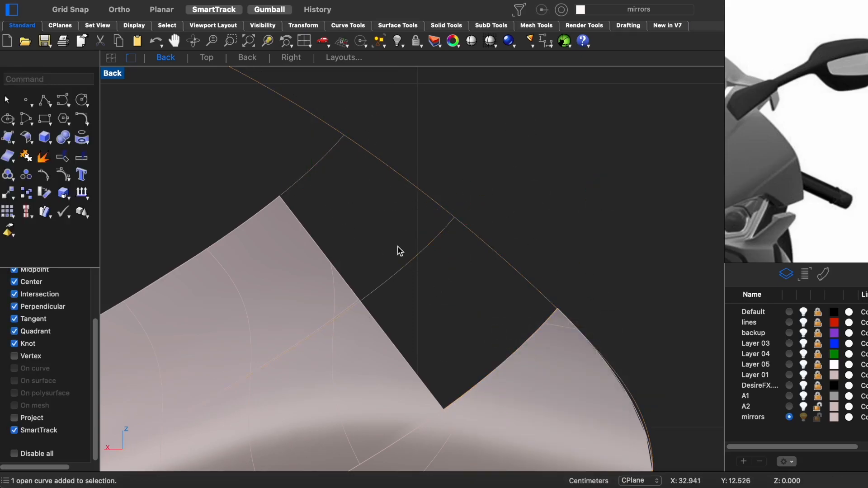
key(shift+super+h)
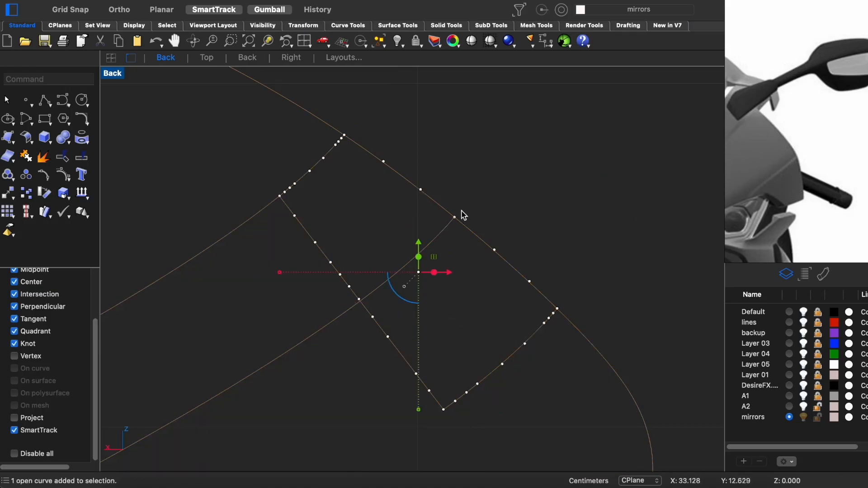
drag(547, 132, 289, 375)
key(Return)
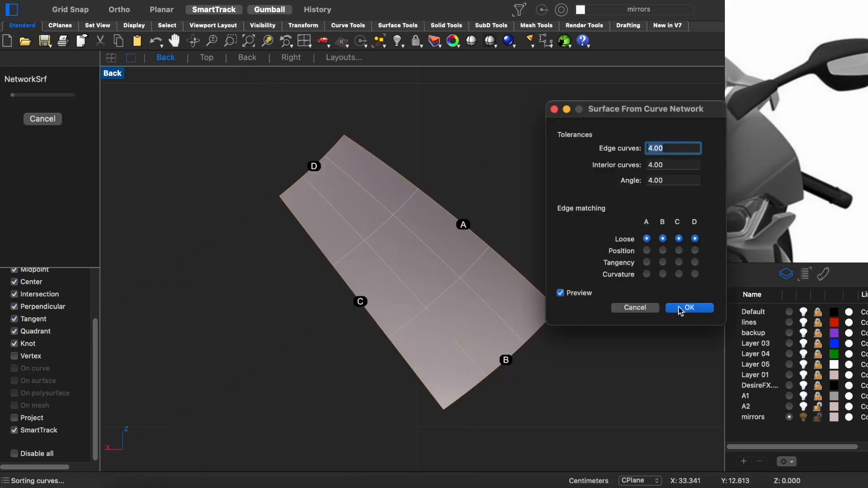
click(679, 310)
- Show the hidden surfaces again and join all surfaces of the mirror half
key(ctrl+F4)
key(alt+super+h)
right_drag(531, 273, 366, 284)
scroll(414, 273, up, 3)
key(super+a)
key(super+j)
- Mirror a copy of the joined mirror half across the X axis centre line in the top view
scroll(469, 350, down, 3)
click(468, 350)
key(Escape)
click(367, 282)
click(410, 312)
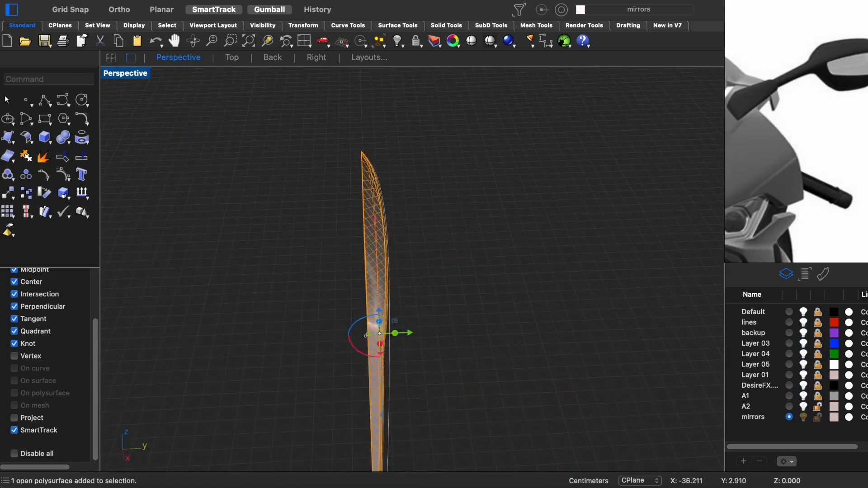
key(ctrl+super+t)
scroll(580, 273, up, 10)
key(alt+super+m)
click(545, 185)
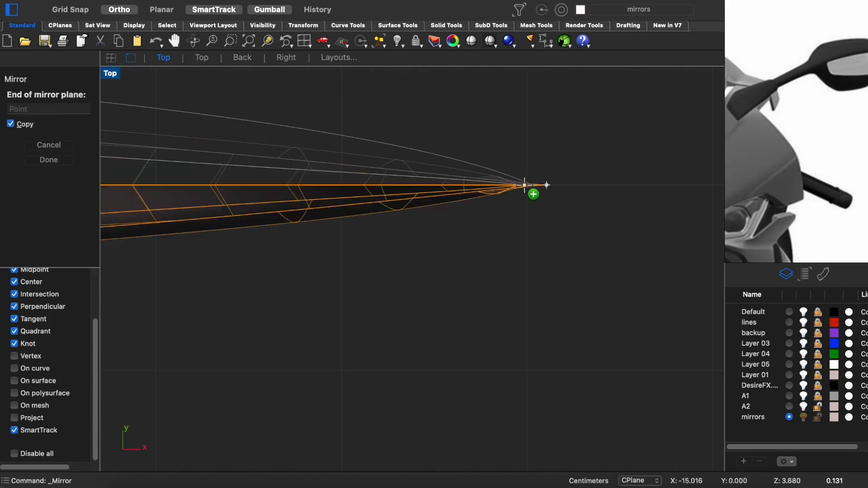
shift+click(523, 186)
- Try to combine the two mirrored halves with a BooleanUnion
key(super+a)
key(ctrl+super+p)
click(378, 241)
right_drag(378, 241, 306, 338)
scroll(403, 271, up, 5)
click(474, 243)
scroll(490, 231, down, 5)
click(549, 236)
right_drag(549, 236, 579, 350)
drag(579, 354, 370, 141)
key(alt+super+u)
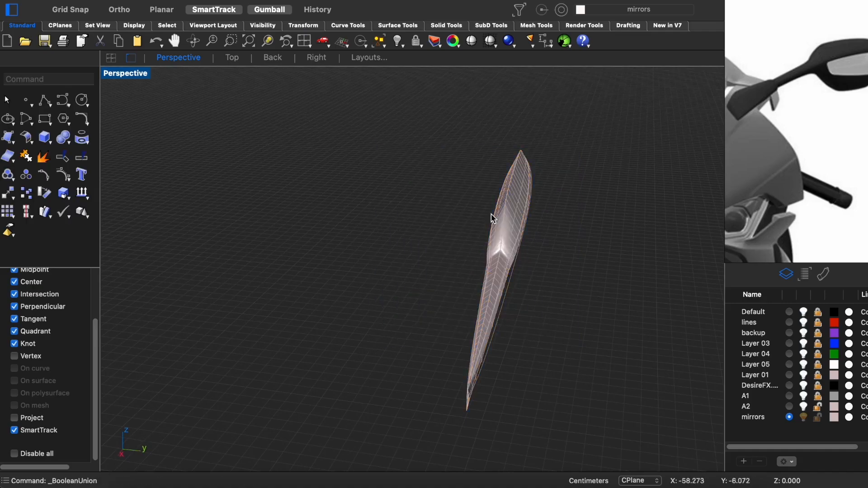
click(489, 220)
click(404, 169)
scroll(501, 222, up, 8)
key(alt+super+f)
click(463, 288)
scroll(480, 244, down, 5)
right_drag(481, 244, 466, 362)
key(ctrl+alt+w)
click(574, 424)
right_drag(572, 427, 588, 367)
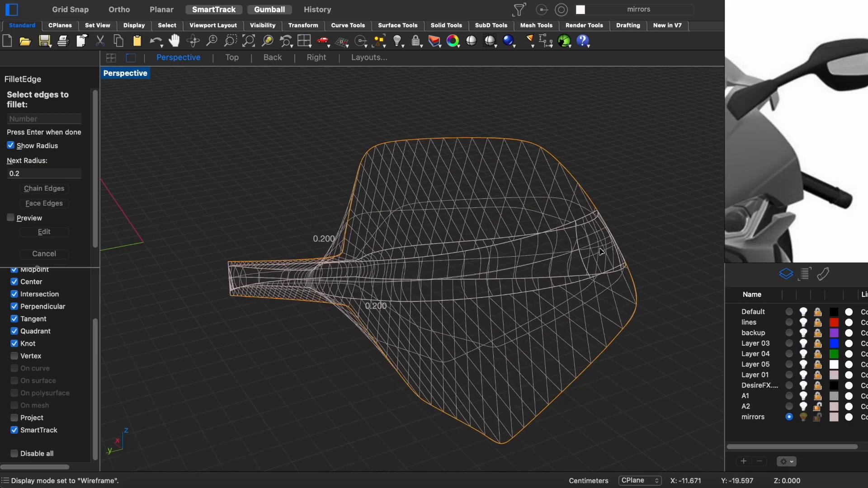
key(Escape)
- Try to fillet the perimeter seam edges of the mirror with a radius of 0.2, and undo it
key(alt+super+f)
scroll(620, 240, up, 5)
right_drag(617, 231, 538, 267)
click(578, 203)
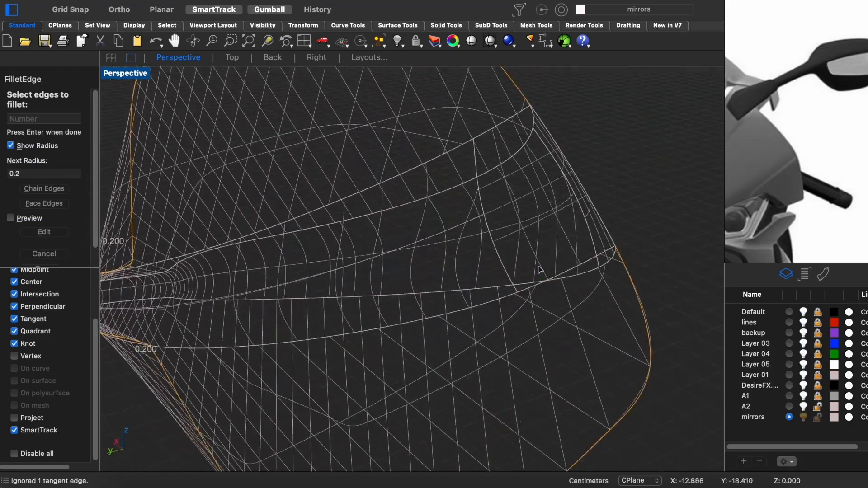
key(Return)
scroll(615, 158, down, 5)
key(Return)
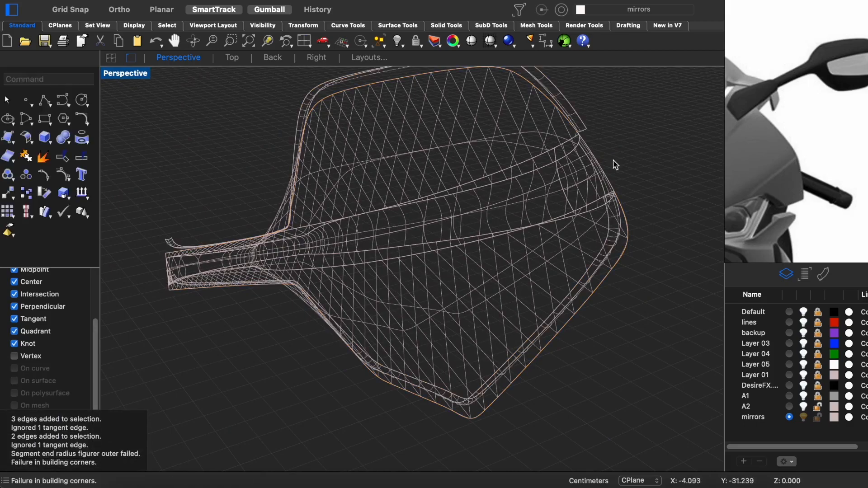
key(super+z)
- Try the perimeter edge fillet again with a smaller radius, inspect it in shaded display, and undo it
key(Return)
text(0.1)
key(Return)
click(568, 117)
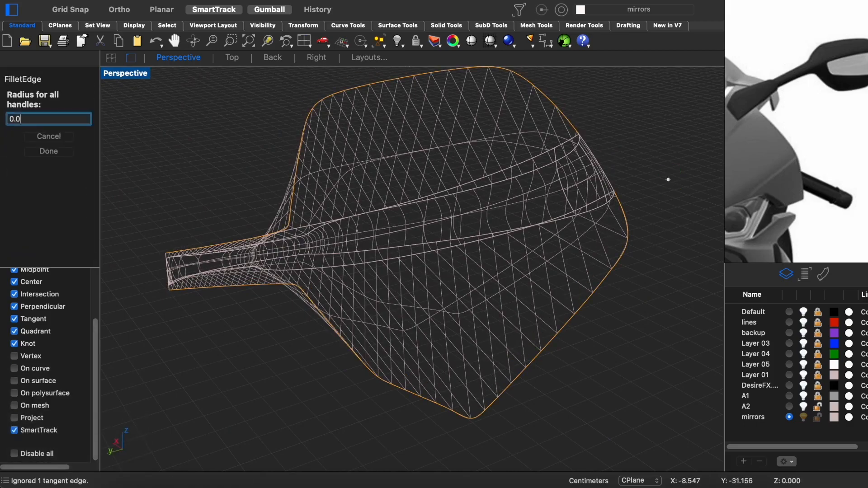
scroll(595, 157, up, 5)
key(ctrl+alt+r)
key(ctrl+alt+s)
mouse_move(590, 184)
right_down()
mouse_move(374, 203)
mouse_move(344, 188)
mouse_move(368, 202)
mouse_move(367, 218)
mouse_move(409, 218)
mouse_move(460, 189)
right_up()
shift+super+click(323, 179)
click(350, 202)
text(zs)
key(Return)
scroll(397, 224, down, 8)
key(super+z)
- Step back through the undo history to the freshly mirrored halves
click(384, 258)
right_drag(384, 258, 636, 275)
scroll(452, 267, up, 4)
right_drag(452, 273, 484, 269)
key(super+z)
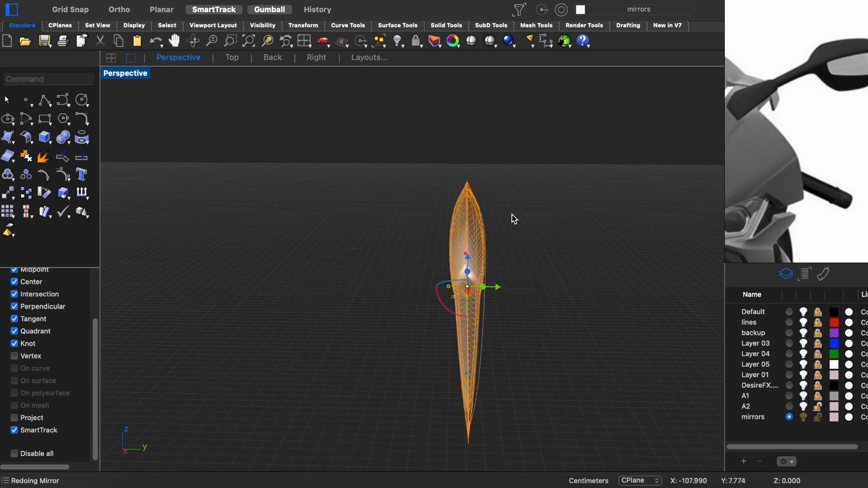
- Separate the two mirrored halves along the Y axis, leaving a narrow gap between their perimeter edges
drag(491, 286, 485, 284)
right_drag(485, 285, 504, 184)
scroll(450, 283, up, 4)
- Try to bridge the upper perimeter edges of the two halves with a BlendSrf
text(blendsrf)
key(Return)
click(424, 199)
right_drag(424, 199, 301, 225)
key(Return)
click(293, 208)
click(463, 248)
key(ctrl+alt+w)
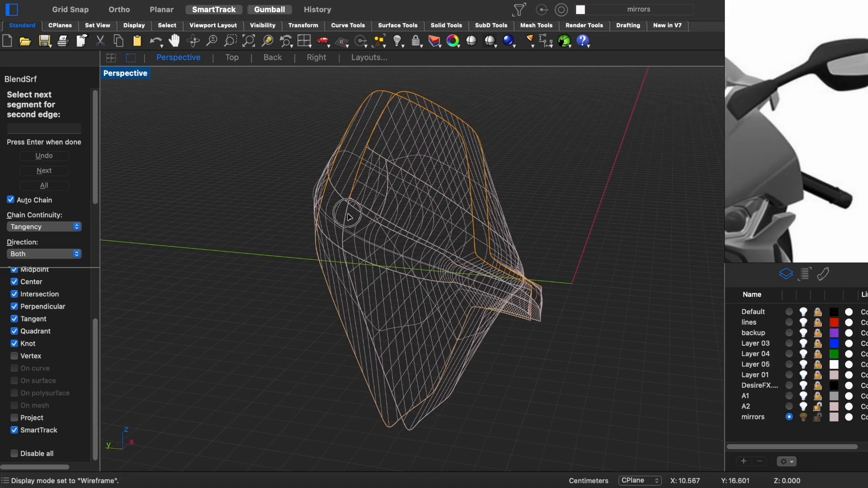
click(347, 213)
key(Return)
key(Return)
- Bridge the lower perimeter edges of the two halves with a BlendSrf
click(355, 205)
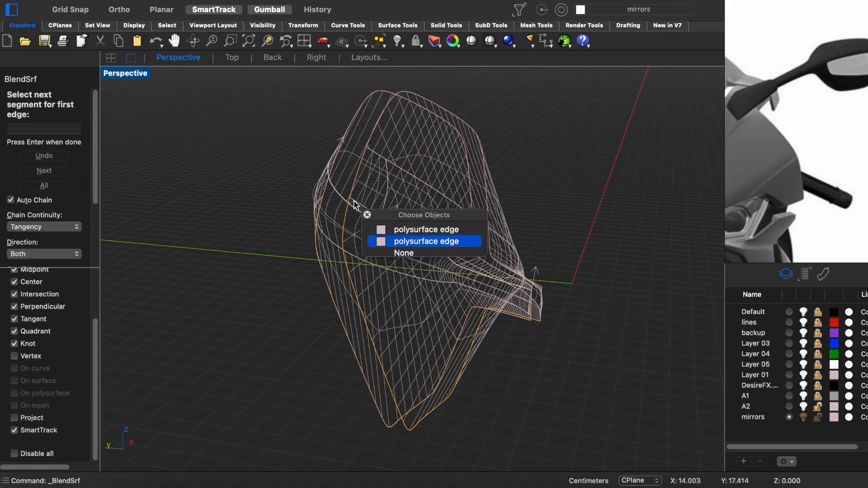
right_drag(370, 137, 389, 221)
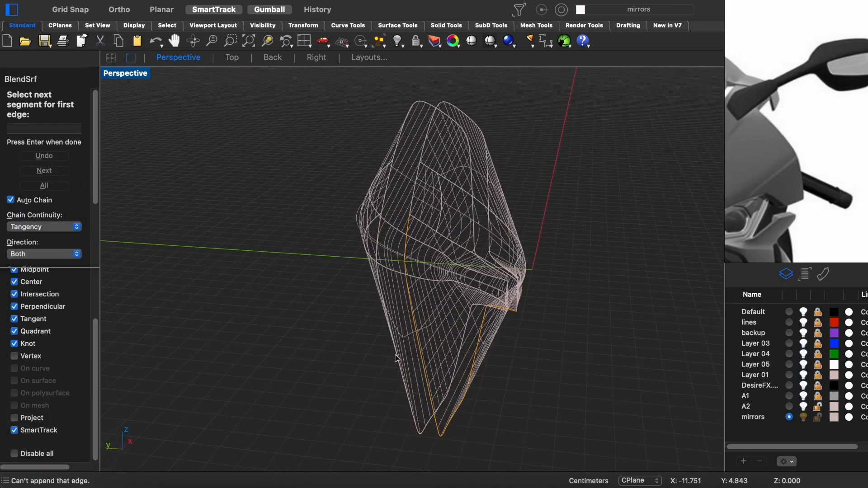
key(Return)
click(397, 359)
key(Return)
click(637, 418)
- Try another BlendSrf between the upper perimeter edges of the two halves in shaded display, and cancel it
key(ctrl+alt+s)
mouse_move(481, 254)
right_down()
mouse_move(438, 267)
mouse_move(465, 292)
right_up()
key(Return)
click(370, 276)
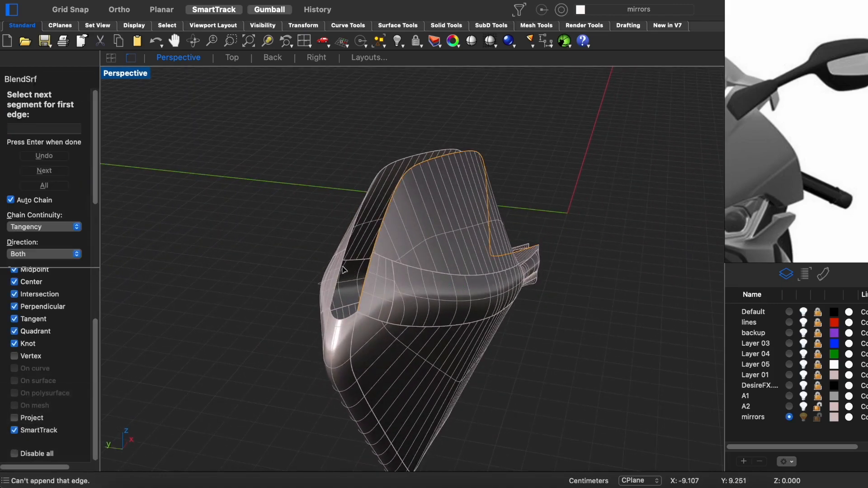
right_drag(342, 270, 357, 182)
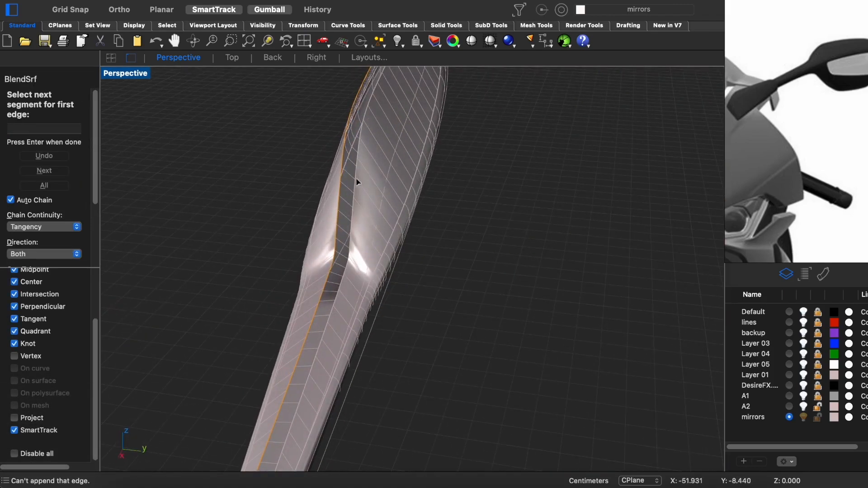
right_drag(349, 266, 308, 201)
key(Return)
click(354, 148)
key(Escape)
- Bridge the upper perimeter edges of the two halves with a BlendSrf
key(Return)
click(439, 271)
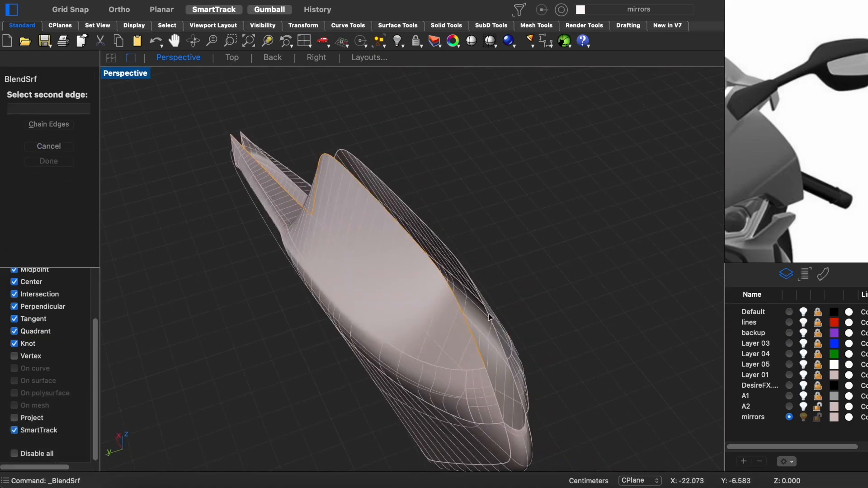
click(489, 317)
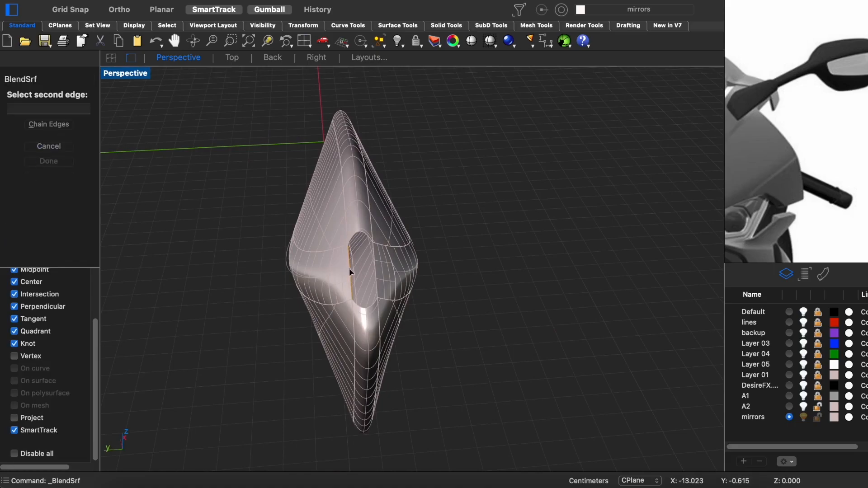
- Try a curvature-continuous BlendSrf with interior shapes between the short facing edges at the outer tip, and undo it
click(375, 271)
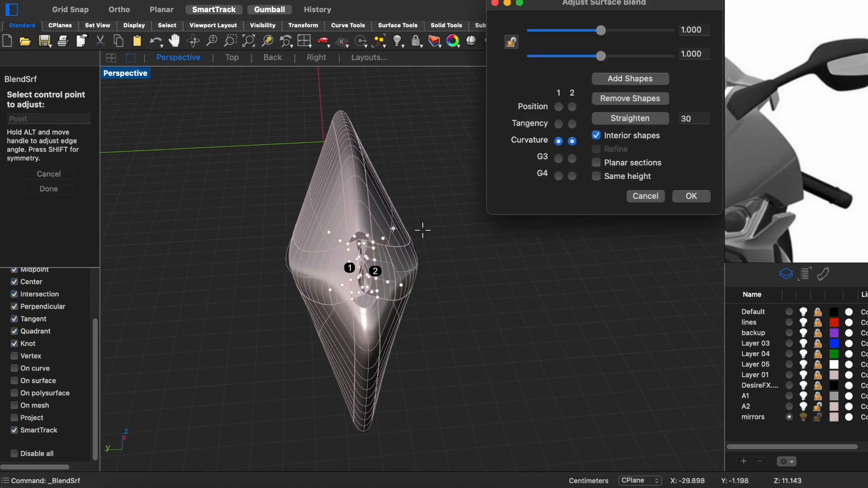
key(Return)
key(super+z)
scroll(380, 262, up, 5)
click(366, 235)
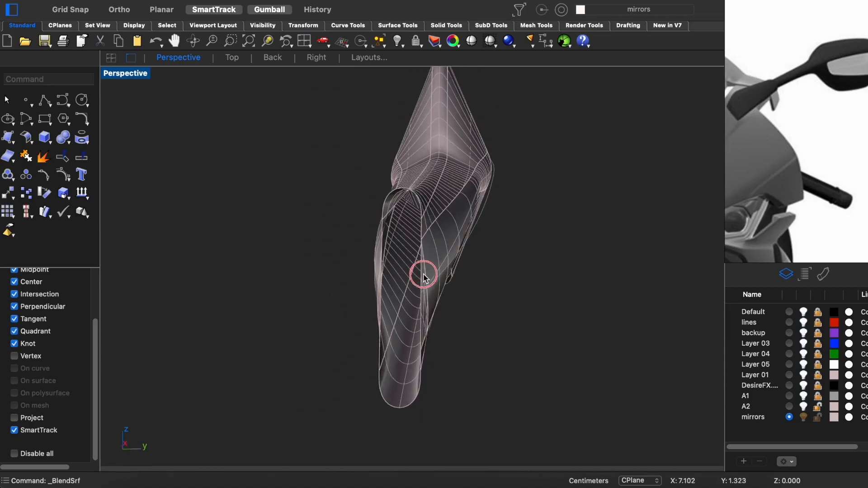
- Close the arm's open end with a BlendSrf between its two facing side edges
click(423, 291)
key(ctrl+shift+e)
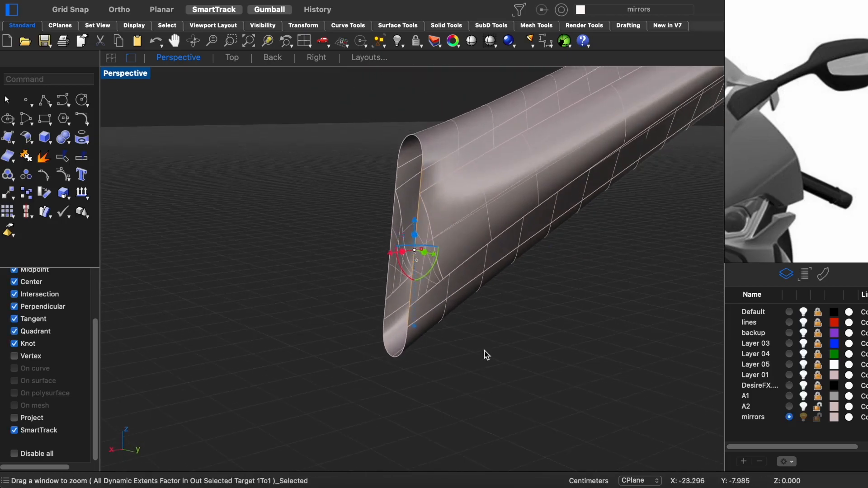
key(Return)
click(414, 266)
key(Return)
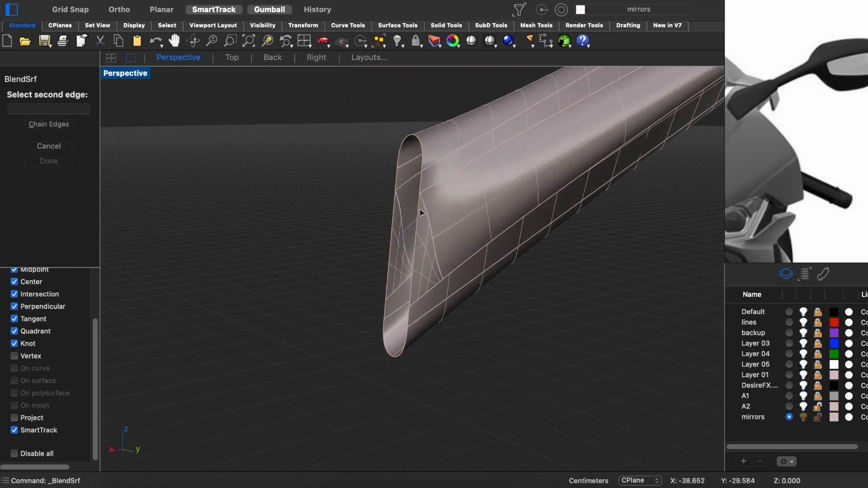
click(419, 213)
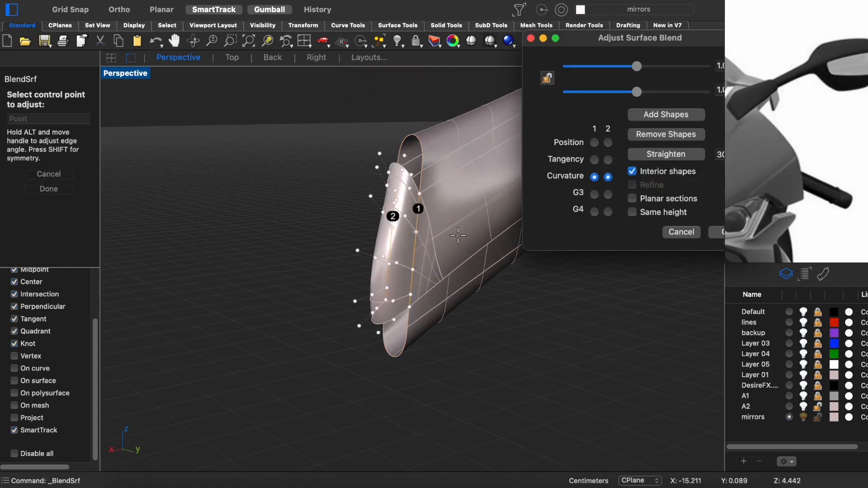
key(Return)
click(413, 168)
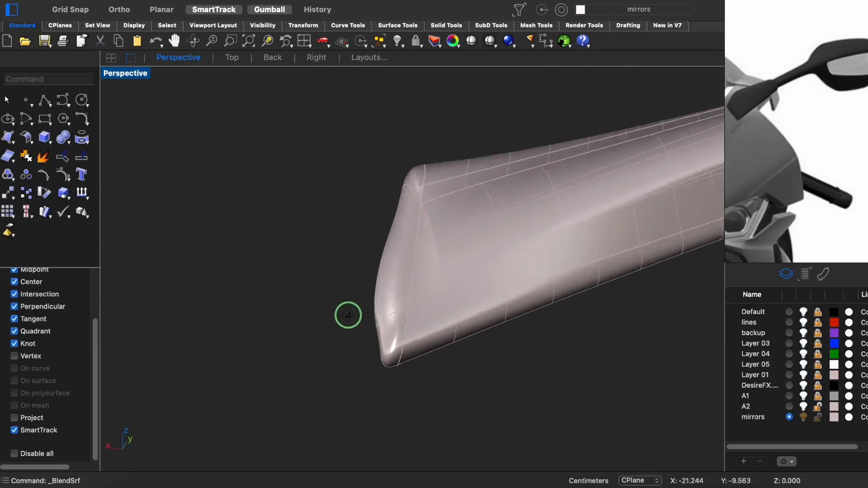
- Draw a slightly slanted straight line across the arm's inner end in the Back view
key(ctrl+shift+b)
key(super+l)
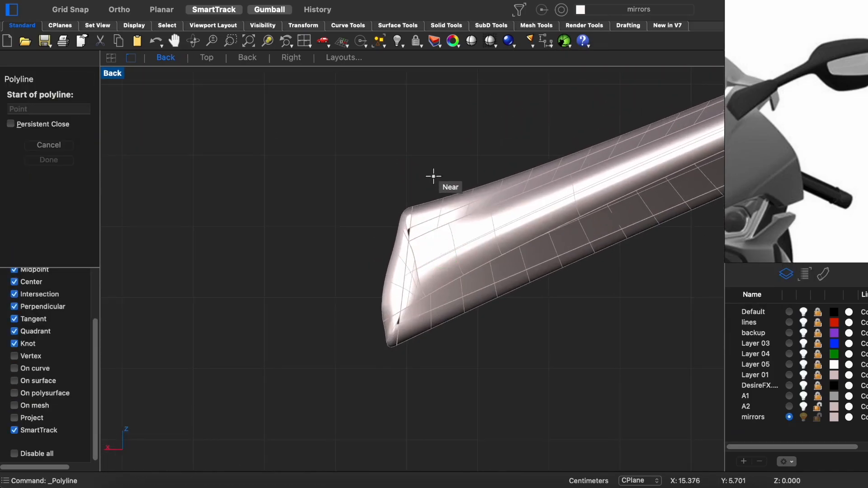
click(404, 393)
key(Return)
click(464, 270)
- Try to cut off the arm's inner end with a WireCut along the drawn line
key(super+a)
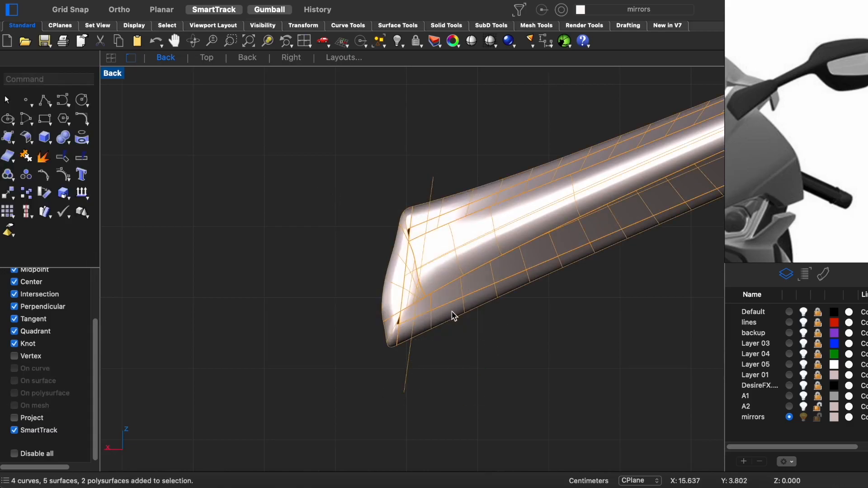
key(ctrl+F4)
key(super+w)
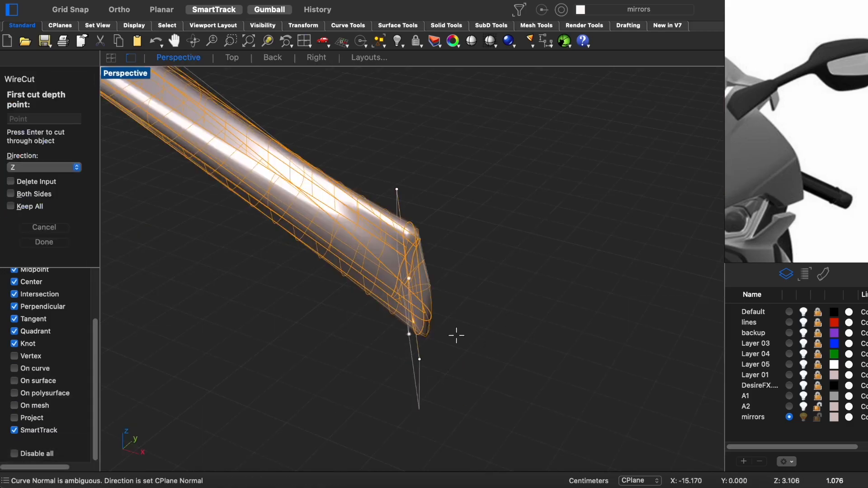
key(Return)
right_click(496, 417)
right_click(499, 409)
right_click(525, 366)
click(510, 347)
click(418, 212)
click(400, 206)
right_drag(445, 267, 370, 319)
click(408, 234)
right_drag(408, 235, 468, 243)
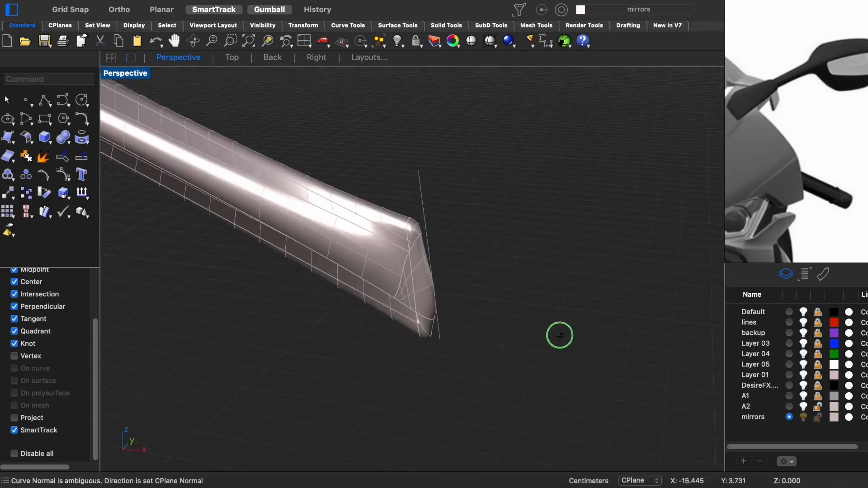
click(444, 292)
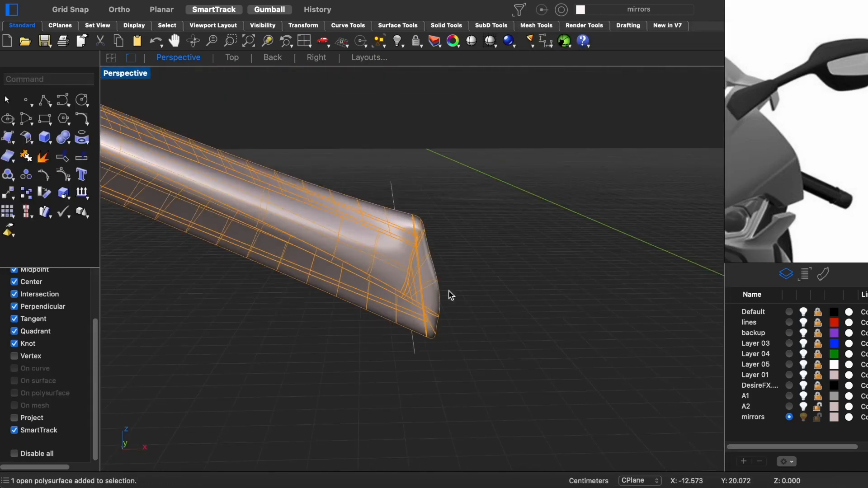
key(Return)
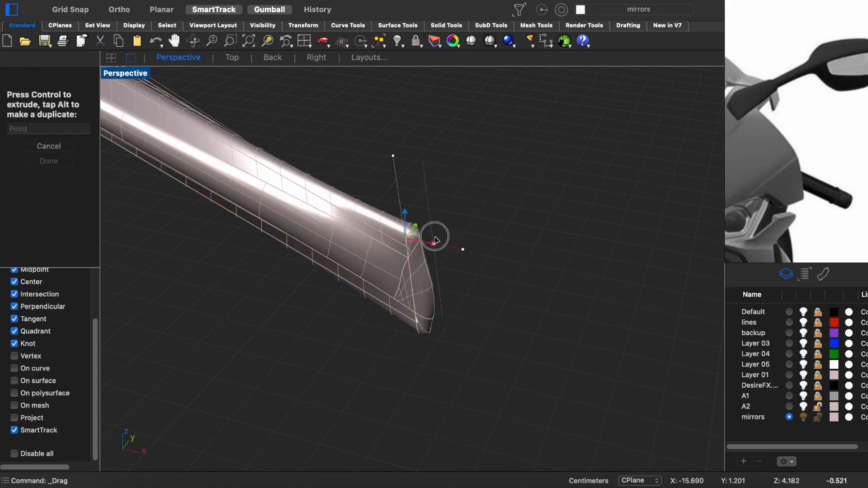
- Try a BooleanDifference of the arm with a plane extruded from the shifted line, and undo it
drag(441, 243, 447, 221)
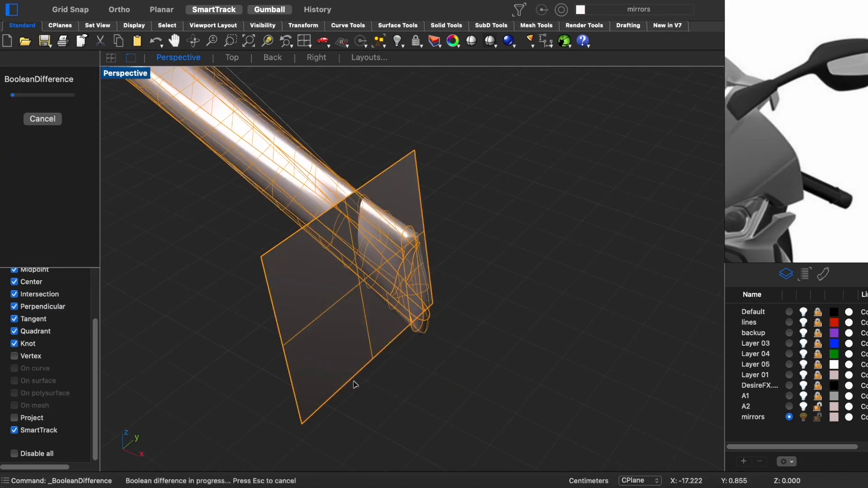
key(super+z)
key(super+z)
key(F2)
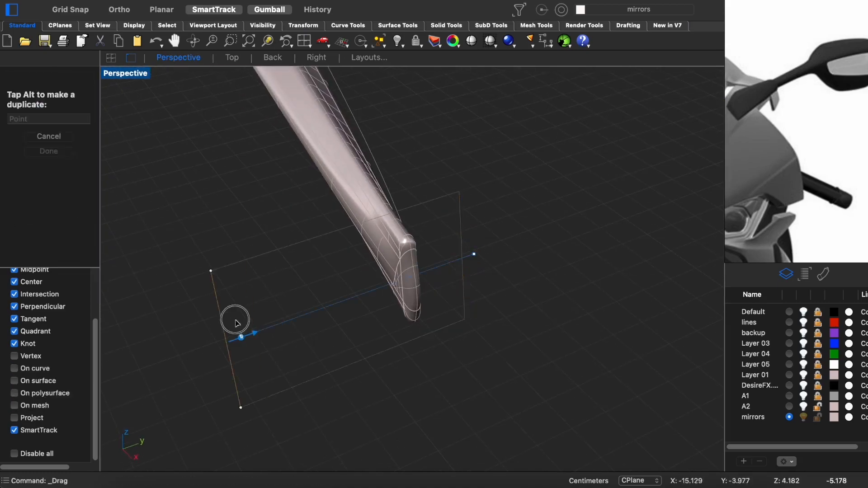
- Move the line inward along the arm, extrude it into a plane, and cut away the arm's tip beyond it
drag(233, 317, 417, 371)
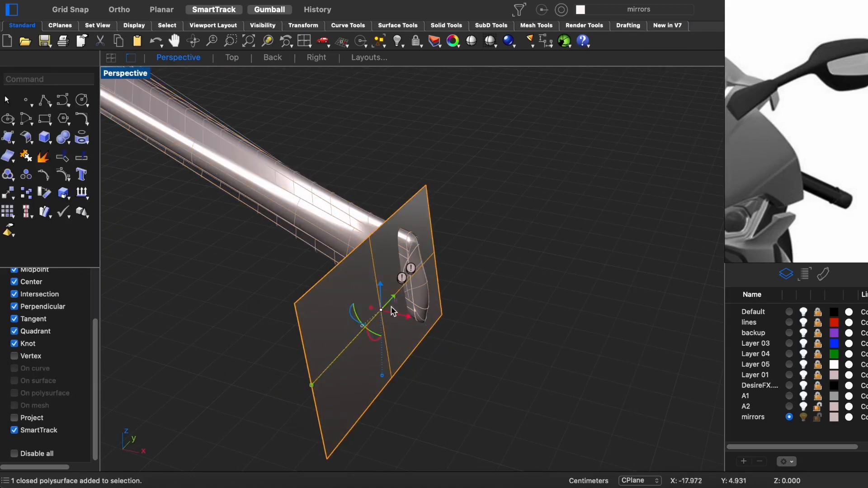
drag(392, 312, 518, 310)
key(super+z)
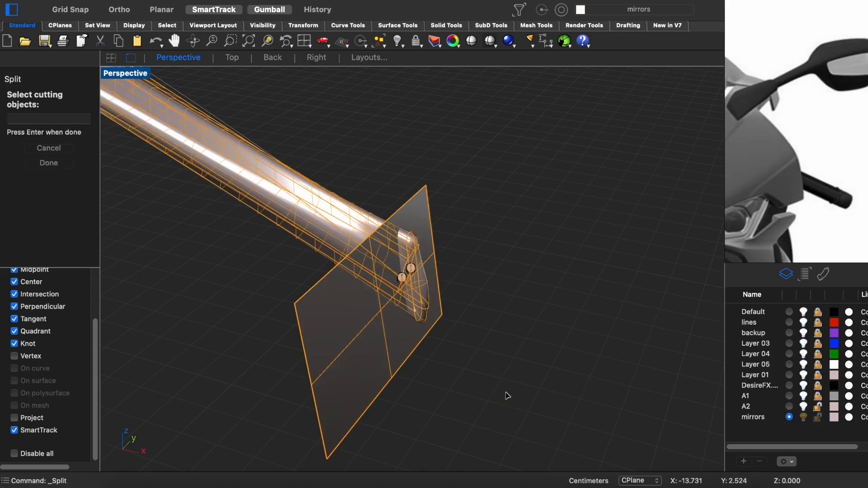
click(409, 291)
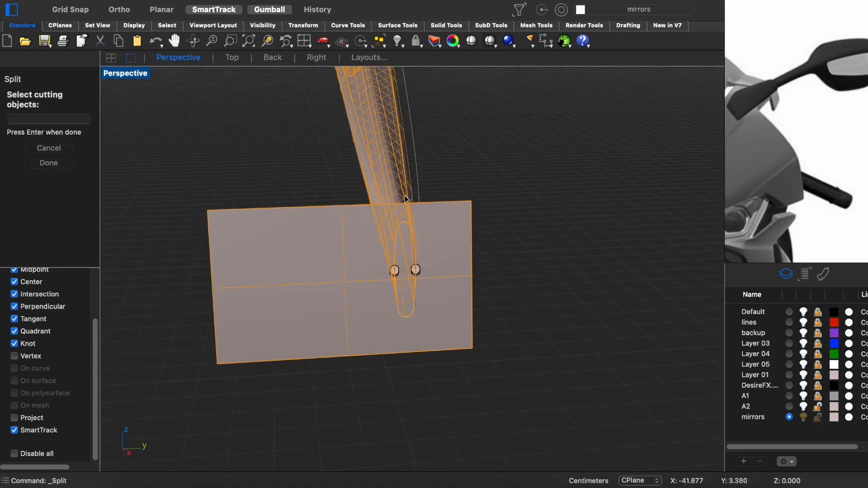
key(Return)
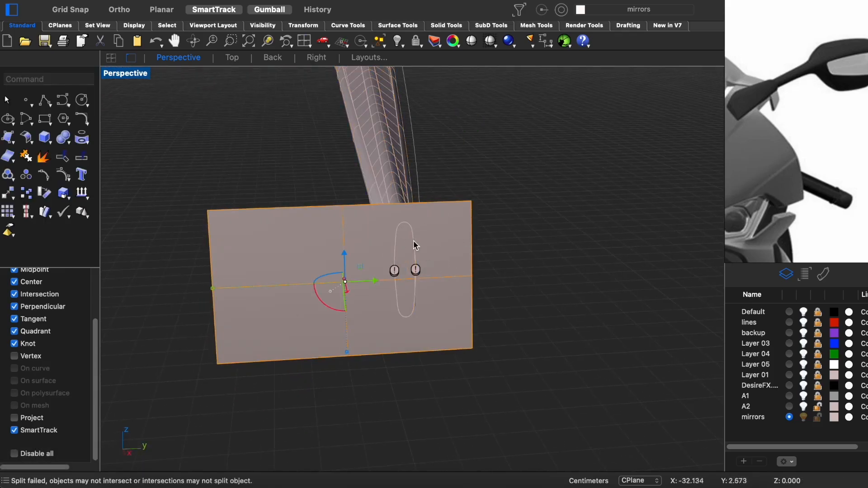
- Split the cutting plane by the arm's end outline and delete the surplus pieces
click(480, 273)
right_drag(400, 300, 435, 320)
key(Return)
click(456, 280)
key(Delete)
click(441, 219)
key(Delete)
click(424, 321)
key(Delete)
scroll(425, 321, up, 3)
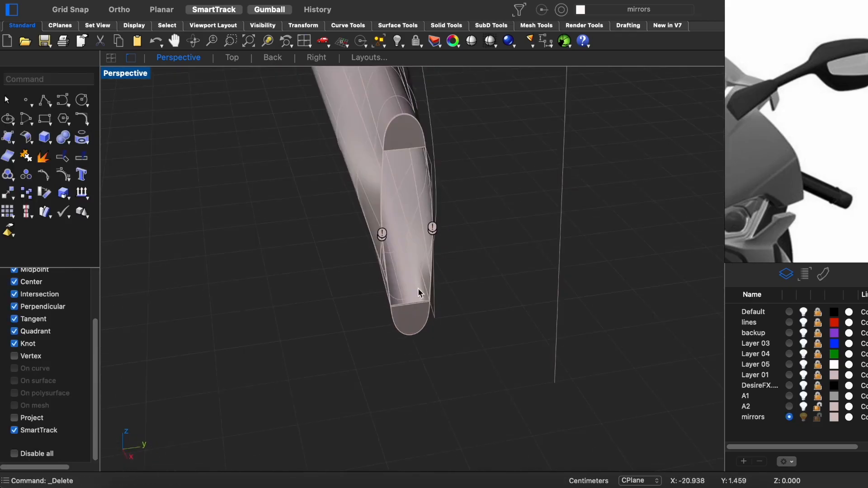
click(408, 147)
click(473, 169)
click(781, 285)
click(420, 193)
key(Delete)
scroll(423, 191, up, 1)
right_drag(466, 198, 376, 234)
scroll(423, 191, up, 3)
key(n)
click(445, 201)
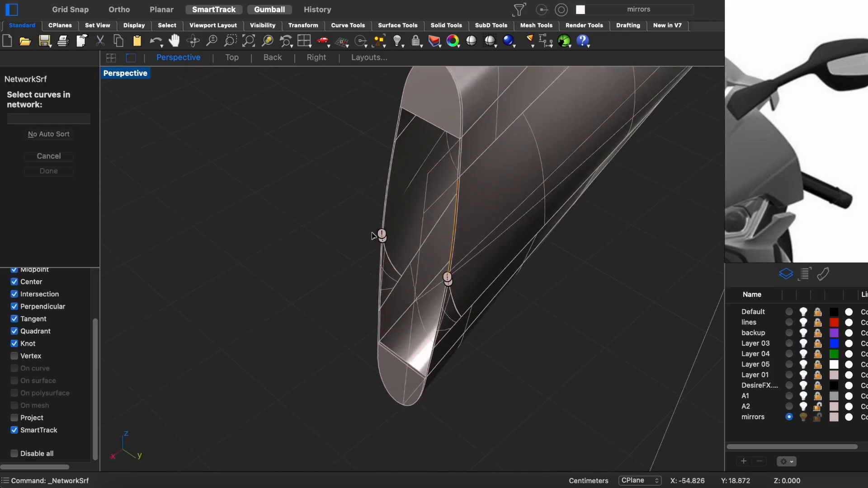
key(Escape)
- Try a BlendSrf across the gap in the arm's cut end between the two cap pieces, and undo it
key(b)
click(422, 193)
key(Return)
click(441, 315)
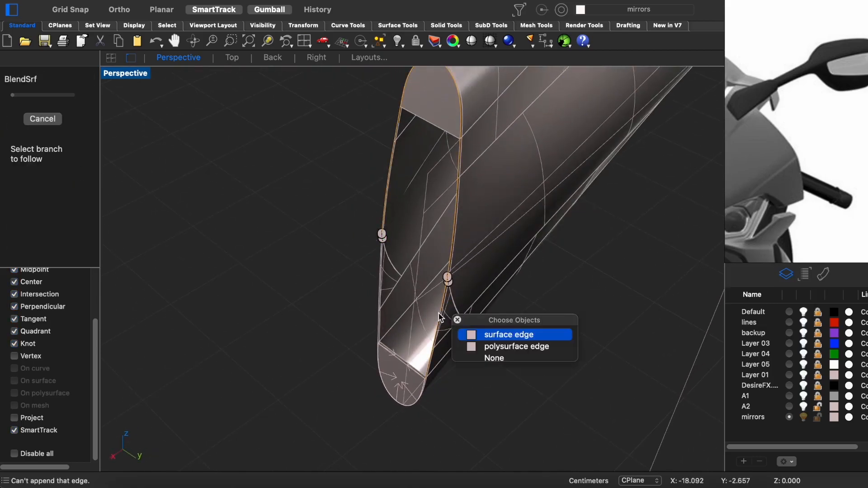
click(502, 335)
key(Return)
click(667, 214)
click(678, 214)
click(784, 306)
right_drag(272, 203, 387, 203)
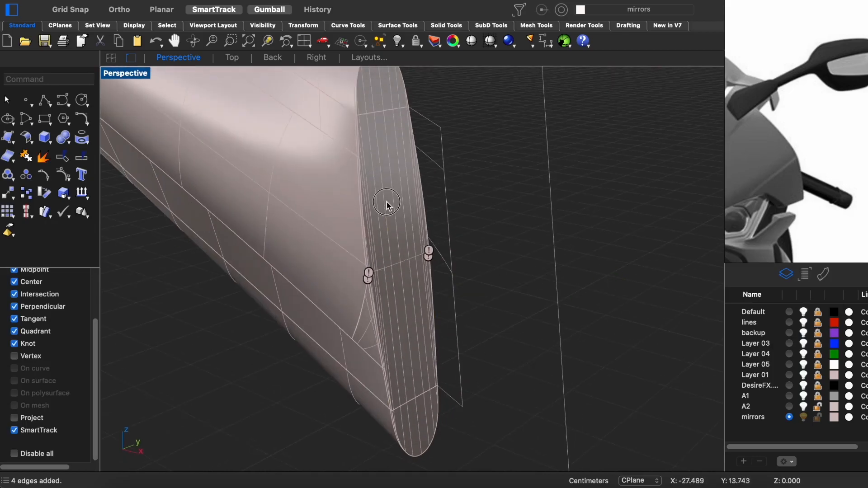
key(super+z)
- Delete the remaining cap pieces from the arm's cut end
click(393, 94)
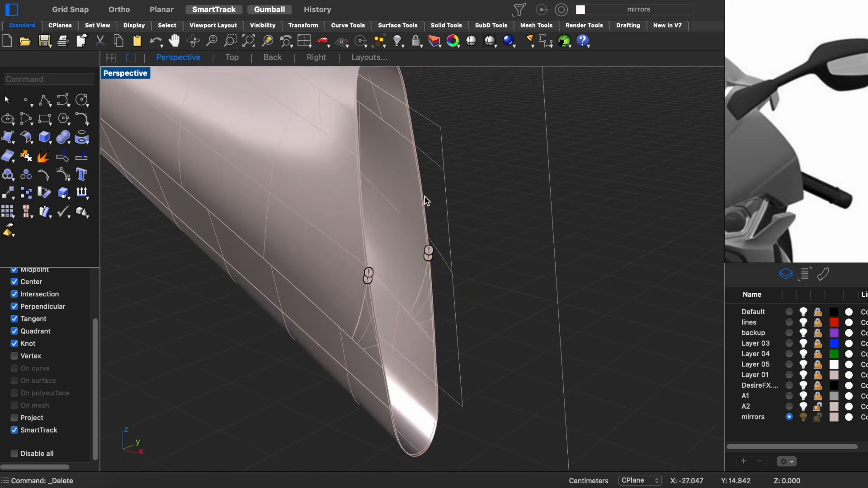
key(alt+super+h)
scroll(464, 240, down, 7)
drag(482, 141, 330, 336)
click(427, 276)
scroll(477, 257, down, 10)
click(484, 285)
shift+right_drag(484, 284, 532, 396)
- Try a BooleanUnion on the mirror's housing and arm surfaces
click(63, 137)
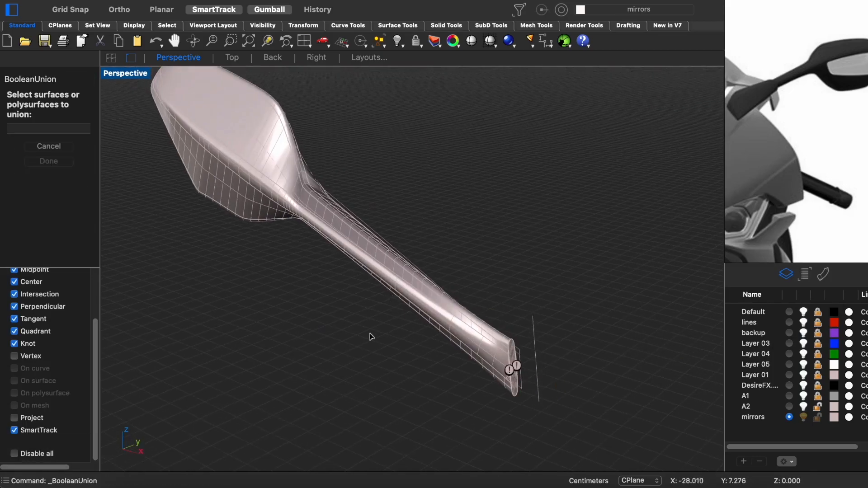
right_drag(315, 295, 404, 363)
click(547, 371)
click(405, 363)
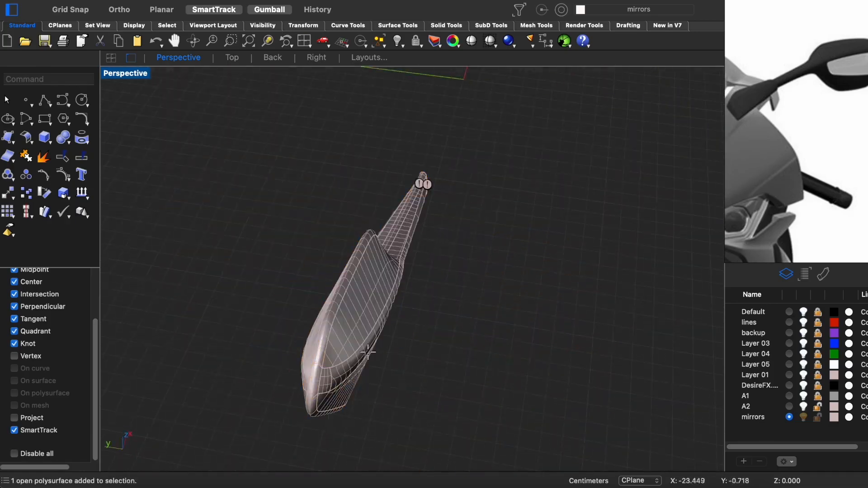
right_click(497, 338)
- Delete the leftover line near the mirror and undo the last polyline
key(ctrl+super+t)
key(ctrl+super+p)
click(439, 394)
key(Delete)
right_drag(442, 397, 358, 283)
scroll(358, 283, up, 8)
right_click(291, 243)
key(super+z)
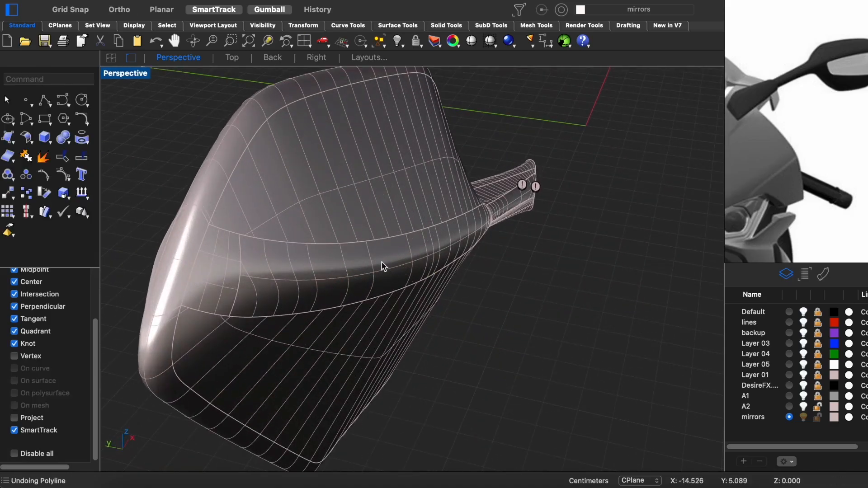
- Draw a degree 3 curve along the housing's front side in the Top view, with both ends bending outward past the surface
right_click(567, 299)
key(ctrl+super+t)
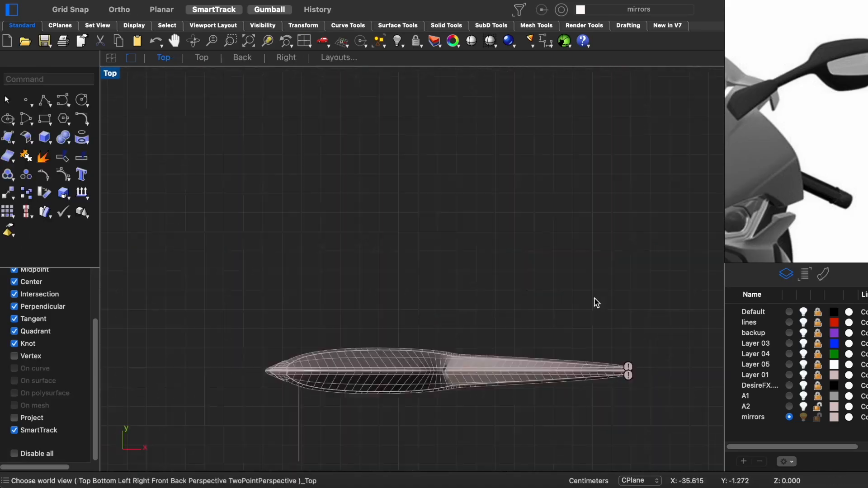
scroll(371, 280, up, 5)
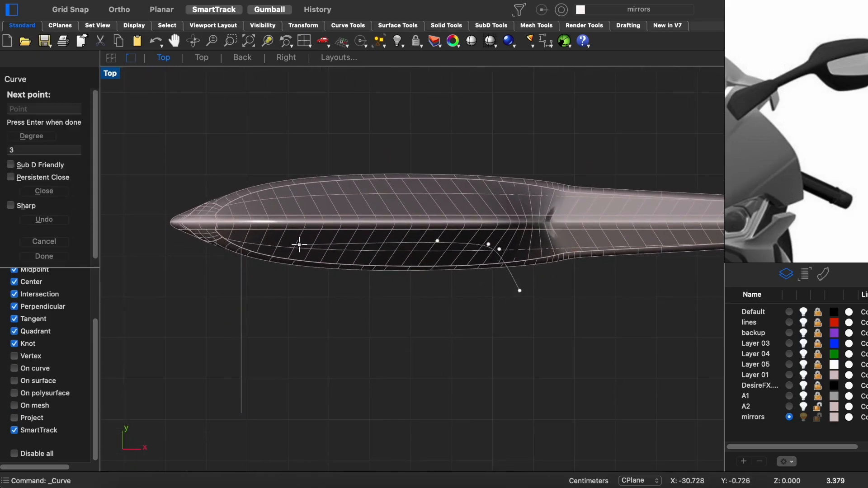
key(Escape)
- Cut the housing with the curve and remove the front piece to open the mirror-glass recess
click(362, 266)
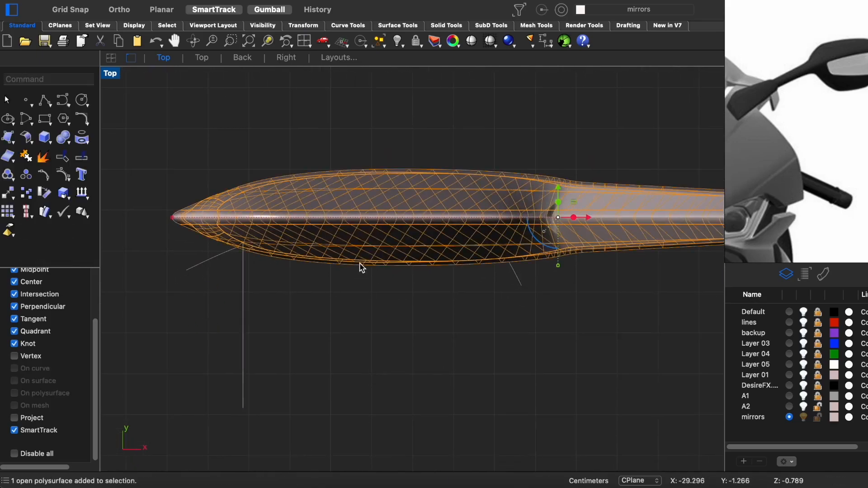
key(Escape)
key(ctrl+super+p)
scroll(457, 228, up, 5)
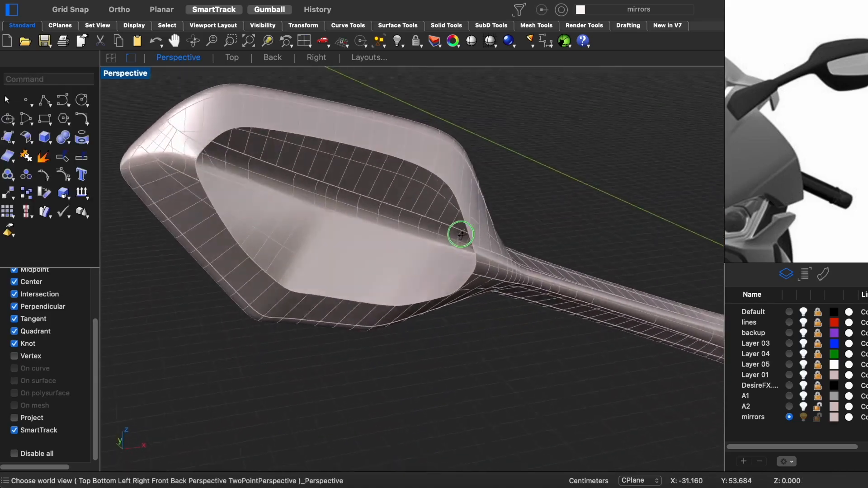
- Duplicate the edge loop of the housing's opening and isolate the resulting closed curve
right_drag(456, 224, 410, 171)
click(410, 171)
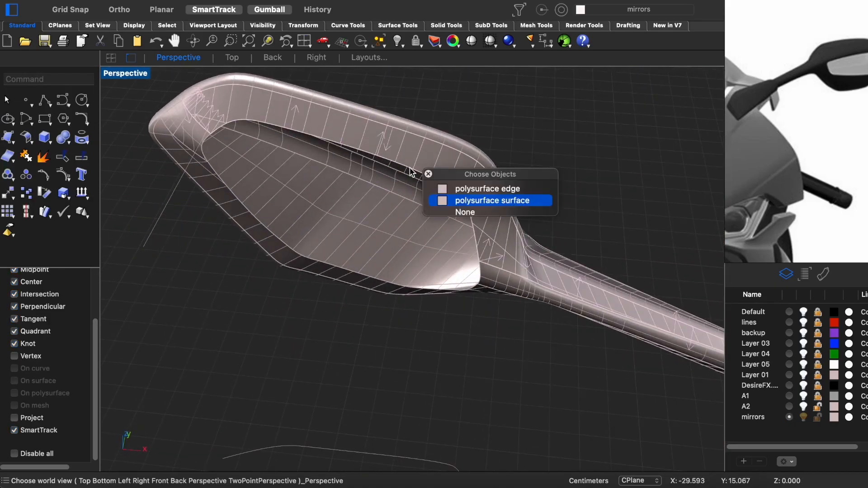
click(452, 189)
right_drag(453, 190, 171, 174)
shift+super+click(220, 161)
right_drag(361, 235, 374, 223)
scroll(472, 272, up, 5)
right_drag(473, 271, 456, 233)
shift+super+click(424, 259)
scroll(423, 260, down, 6)
right_click(407, 258)
click(455, 279)
key(super+i)
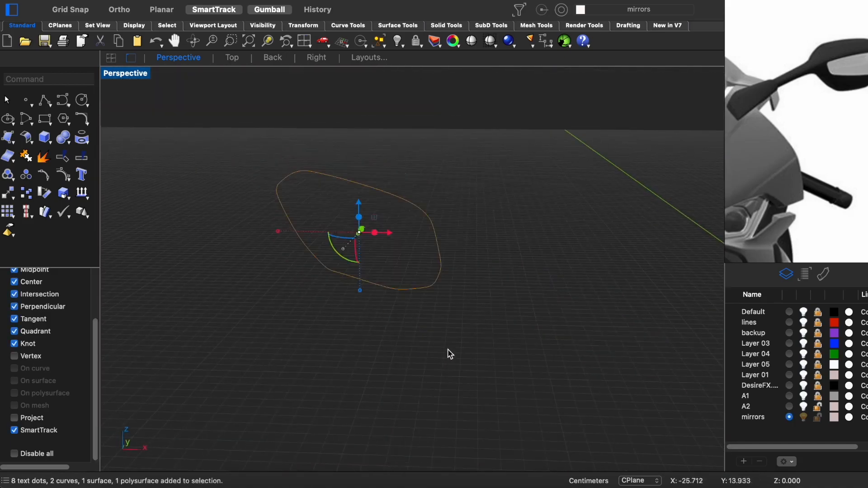
- Extrude the isolated loop curve into a closed band for the mirror glass rim
right_drag(450, 360, 502, 398)
scroll(452, 271, up, 5)
drag(506, 127, 168, 389)
drag(357, 319, 400, 309)
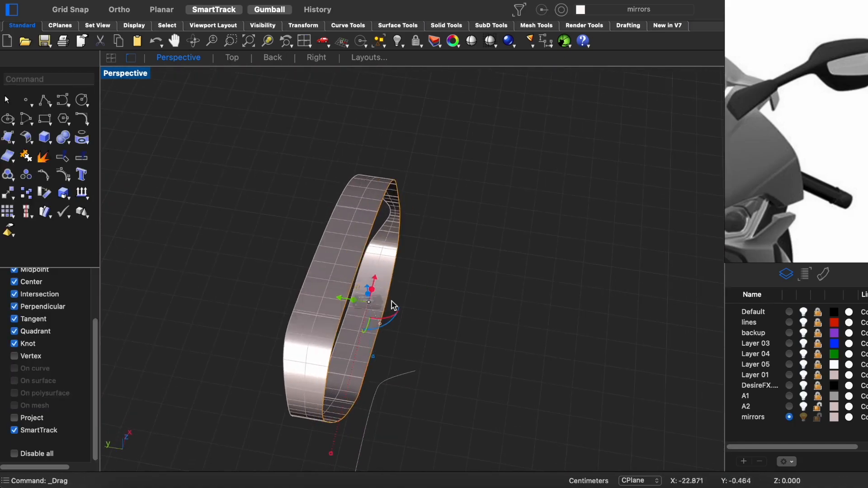
key(Return)
- Close the band's front with a PlanarSrf as the mirror face and bring the housing back into view
right_drag(422, 300, 337, 280)
click(436, 325)
drag(580, 114, 73, 366)
click(350, 311)
right_drag(401, 306, 427, 248)
text(planarsrf)
key(ctrl+alt+h)
key(Delete)
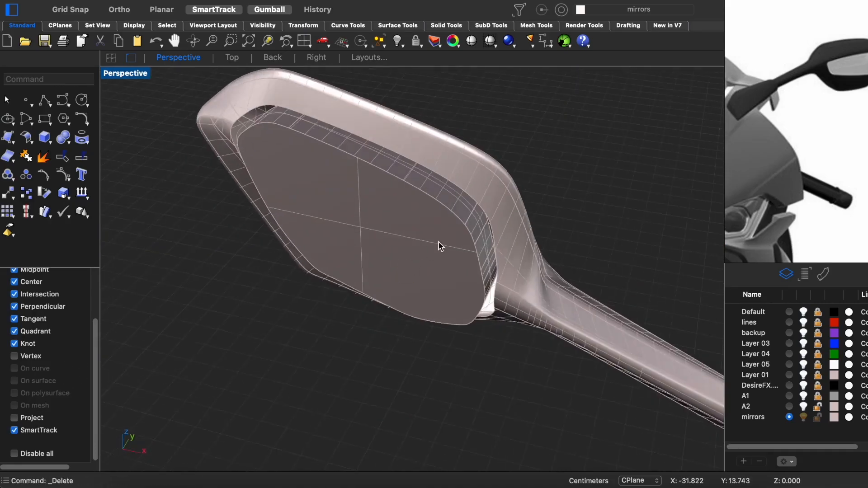
- Try a BlendSrf between the housing opening's edge chain and the mirror face's rim, and cancel it
scroll(427, 248, up, 4)
text(blendsrf)
click(519, 262)
click(548, 252)
right_drag(519, 265, 524, 244)
click(539, 169)
ctrl+right_drag(525, 244, 451, 219)
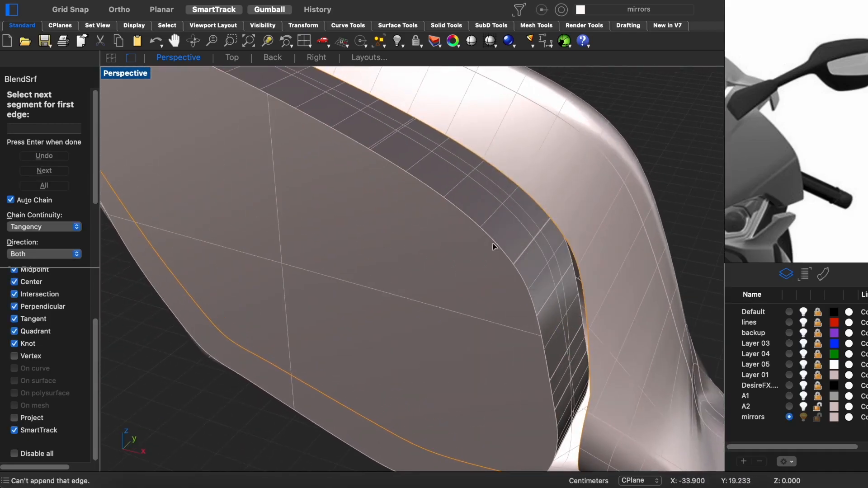
scroll(496, 247, down, 7)
right_drag(496, 253, 460, 238)
right_click(450, 247)
click(451, 264)
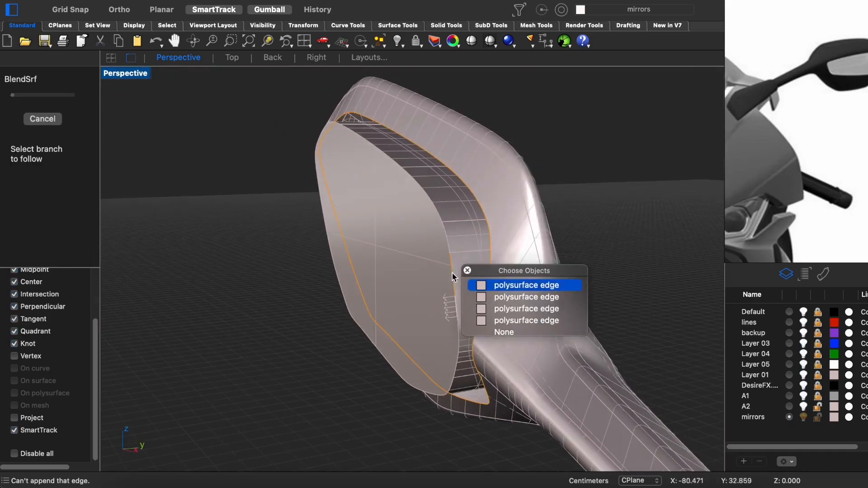
click(454, 274)
key(Escape)
- Try another BlendSrf starting from the rim edge of the mirror face
right_click(457, 274)
click(450, 271)
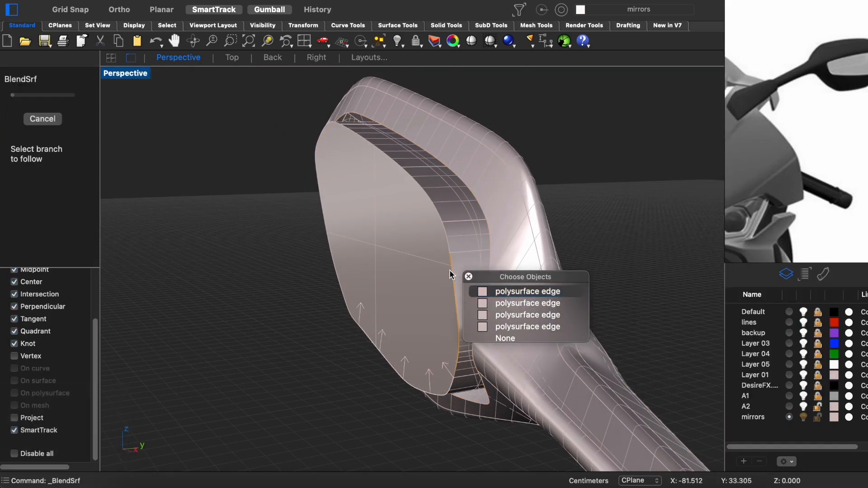
right_click(449, 271)
right_drag(450, 271, 528, 282)
- Select the edge chain around the housing's opening and duplicate the edges as curves
right_drag(552, 246, 555, 182)
click(534, 205)
right_click(534, 206)
right_click(564, 194)
click(533, 217)
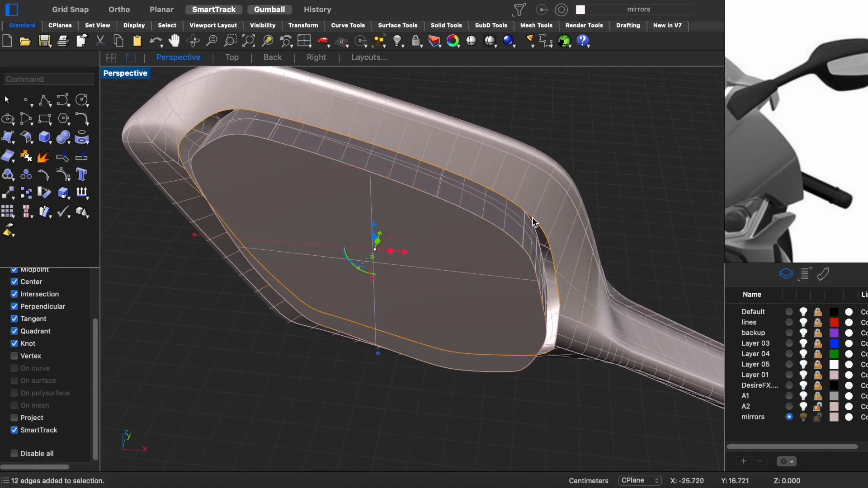
scroll(532, 217, down, 2)
scroll(514, 270, up, 6)
click(514, 270)
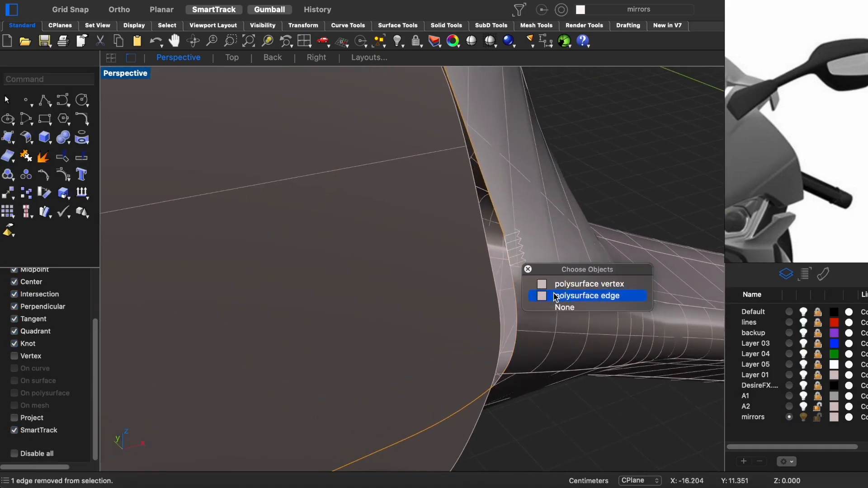
middle_click(516, 259)
click(570, 280)
- Duplicate the remaining edge segment of the opening near the arm
scroll(507, 371, up, 4)
click(507, 370)
right_drag(506, 371, 500, 354)
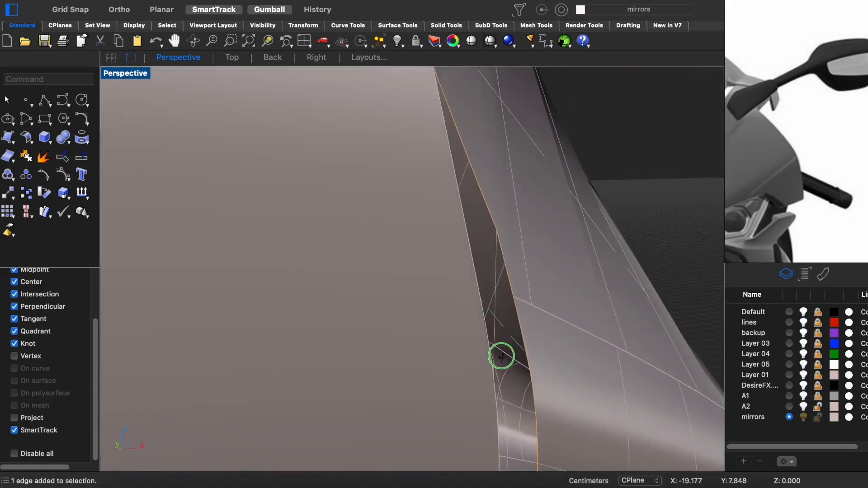
text(zs)
key(Return)
right_drag(581, 422, 561, 402)
scroll(461, 289, up, 6)
shift+super+click(443, 253)
right_drag(457, 262, 473, 268)
middle_click(473, 268)
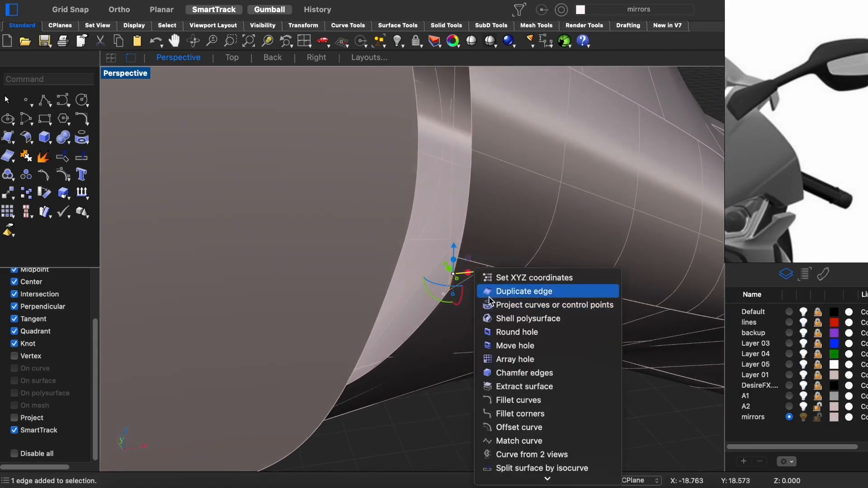
click(520, 291)
- Isolate the edge curves around the mirror opening by hiding everything else
scroll(524, 323, down, 3)
key(ctrl+shift+h)
right_drag(521, 319, 436, 322)
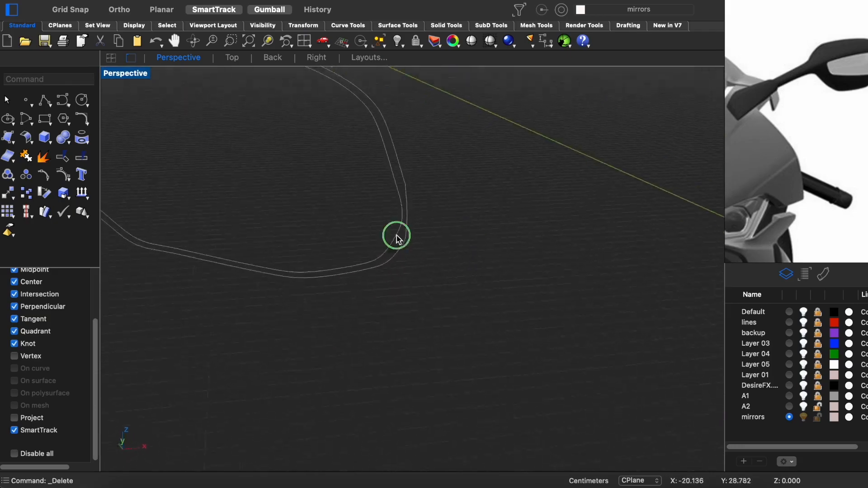
- Delete the duplicated edge curves around the mirror opening and show the hidden mirror geometry again
right_drag(396, 235, 443, 272)
scroll(443, 272, down, 3)
key(ctrl+alt+h)
scroll(457, 272, up, 6)
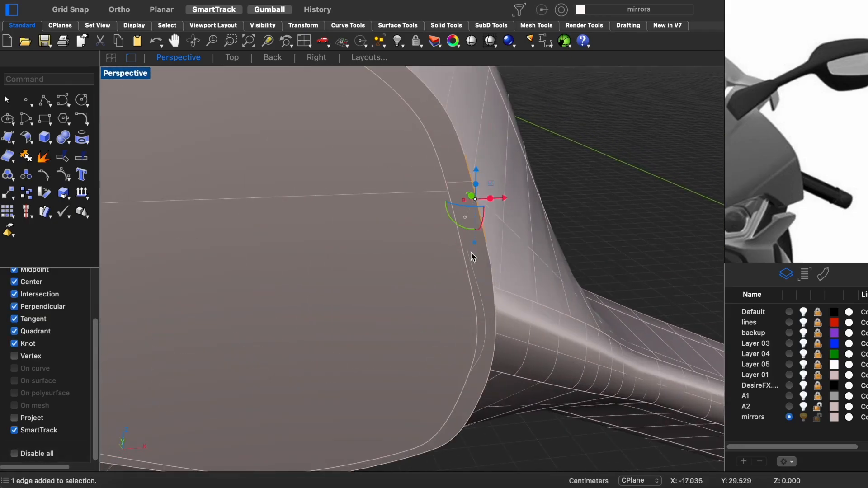
key(super+z)
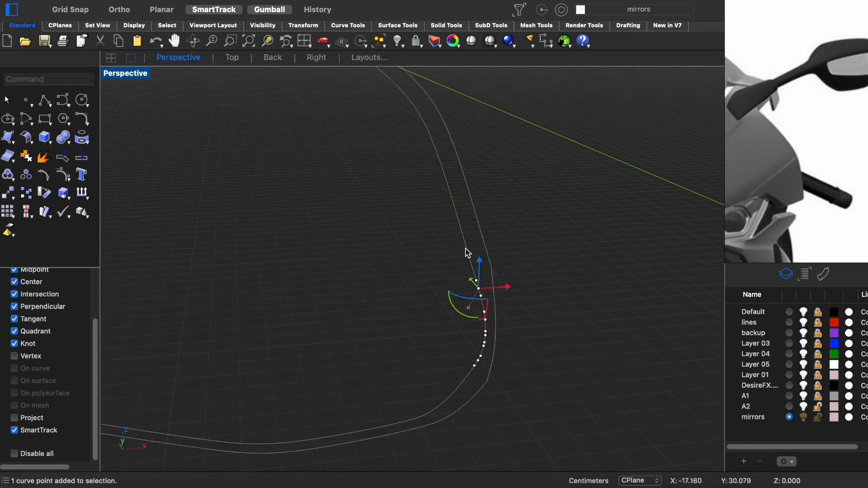
right_drag(475, 296, 482, 242)
drag(511, 199, 286, 328)
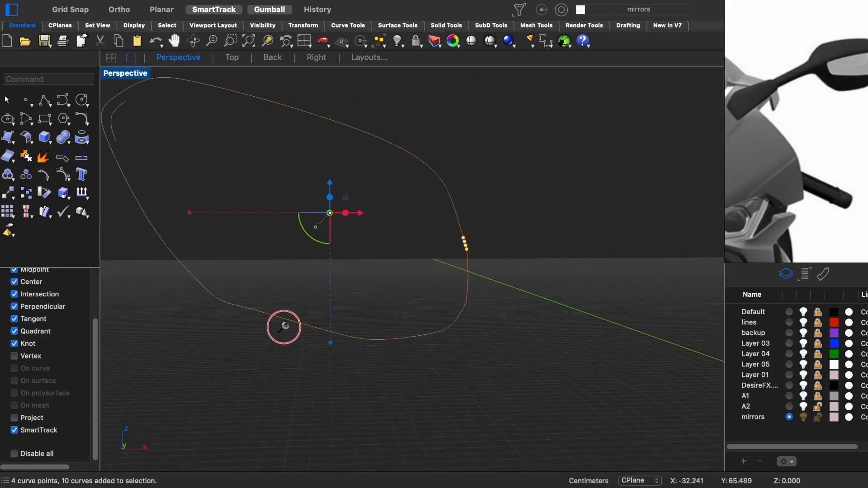
key(Delete)
key(ctrl+alt+h)
scroll(434, 295, up, 8)
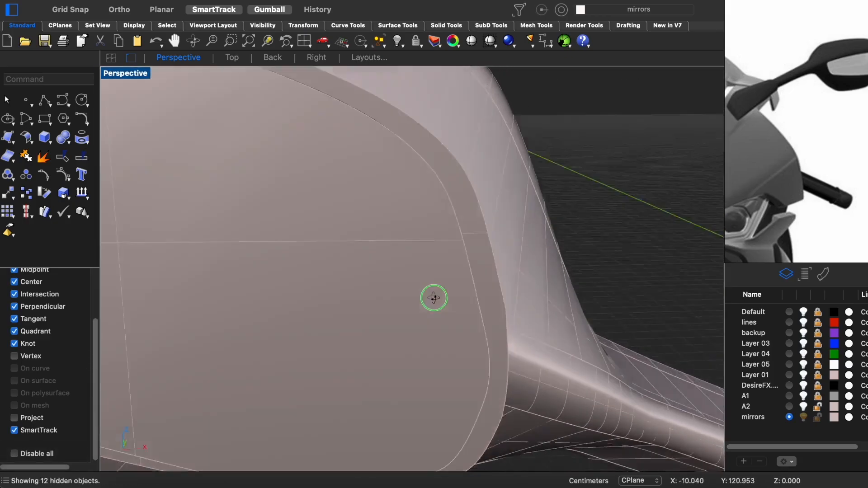
- Delete the flat rim strip between the mirror glass and the housing's opening
click(361, 256)
right_drag(378, 305, 400, 248)
key(Delete)
- Duplicate the outline edges of the mirror face and hide the surfaces to isolate the edge curves
shift+super+click(388, 208)
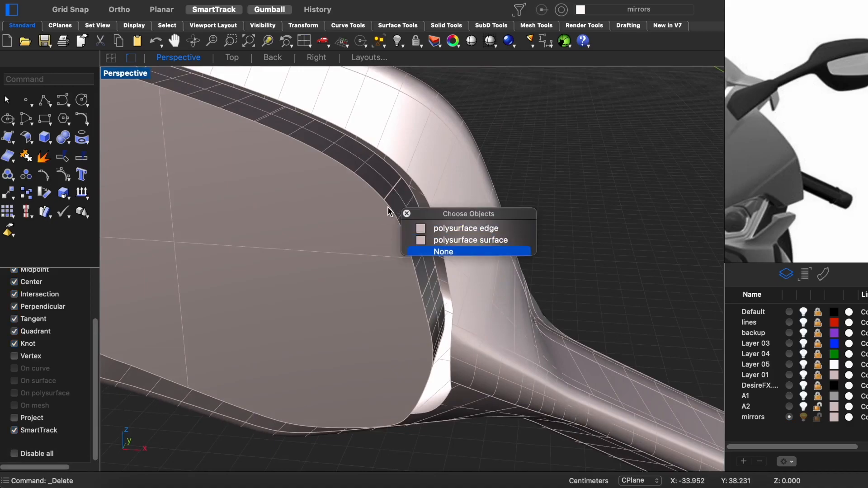
shift+super+double_click(377, 256)
right_drag(408, 301, 403, 255)
scroll(379, 257, down, 6)
middle_click(404, 255)
click(457, 271)
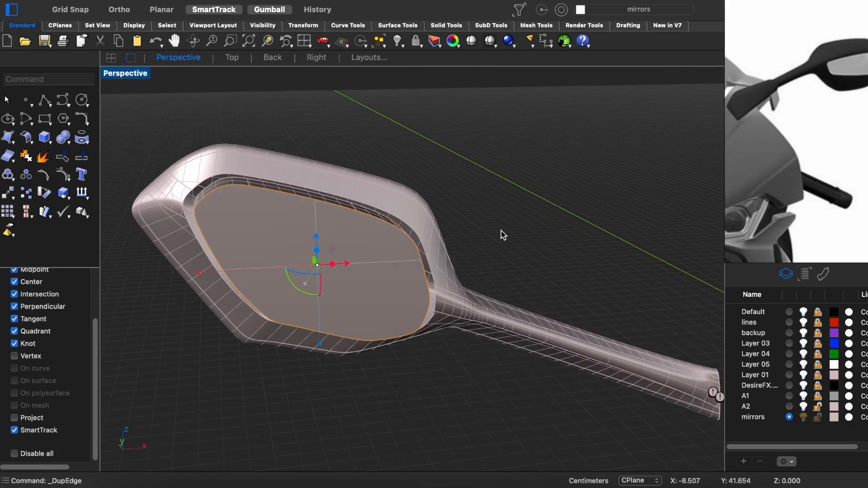
key(ctrl+h)
- Loft a side wall between the mirror glass outline and the housing opening's outline
click(532, 241)
right_drag(532, 241, 351, 253)
click(424, 282)
scroll(424, 281, up, 6)
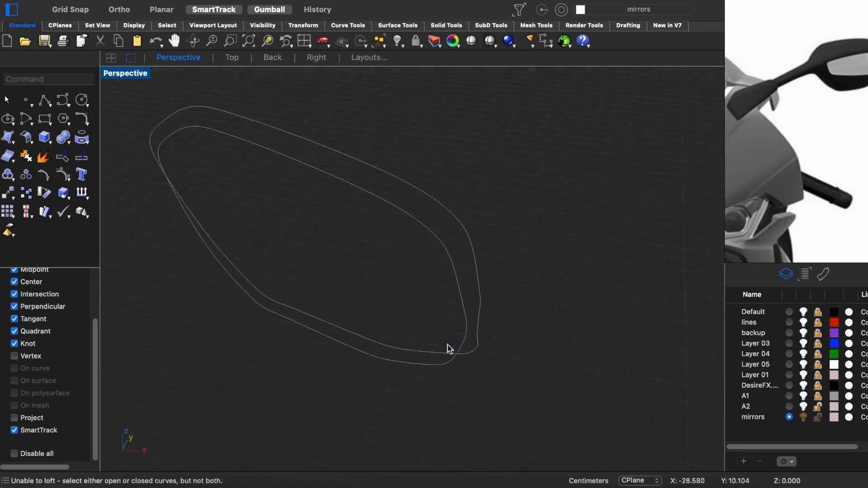
click(443, 248)
right_drag(412, 250, 580, 143)
drag(580, 142, 363, 329)
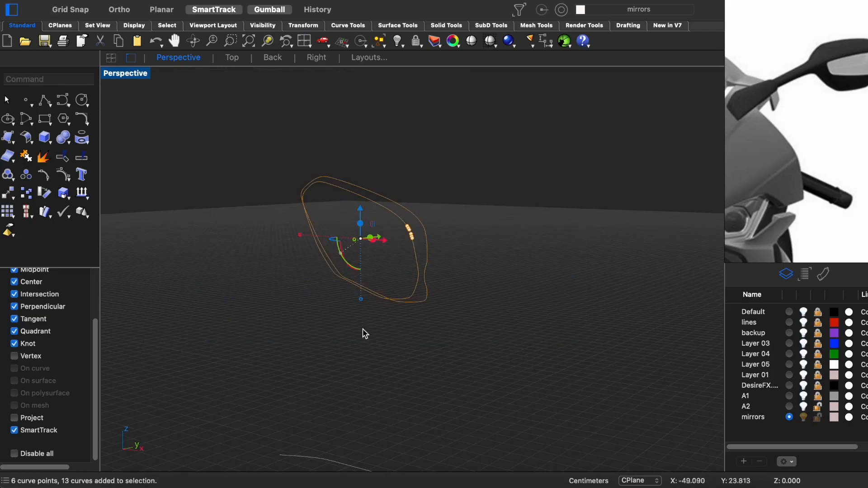
key(Return)
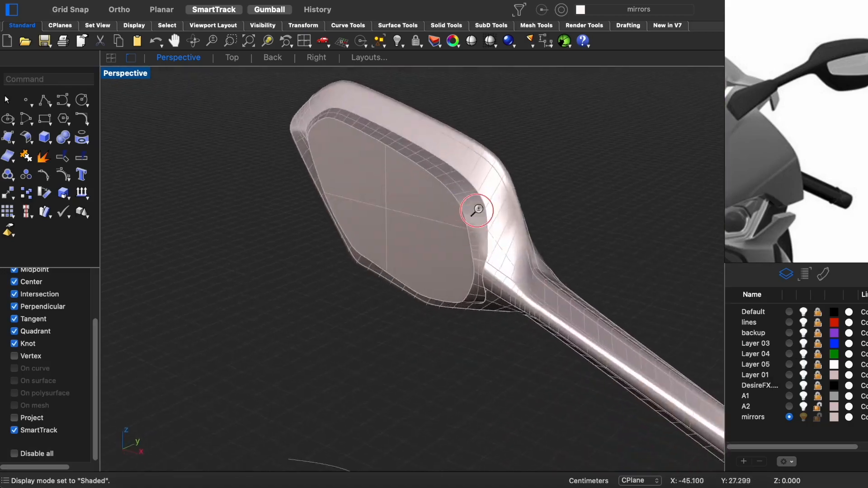
- Join the lofted wall to the mirror housing
right_drag(477, 211, 425, 160)
click(432, 194)
key(super+j)
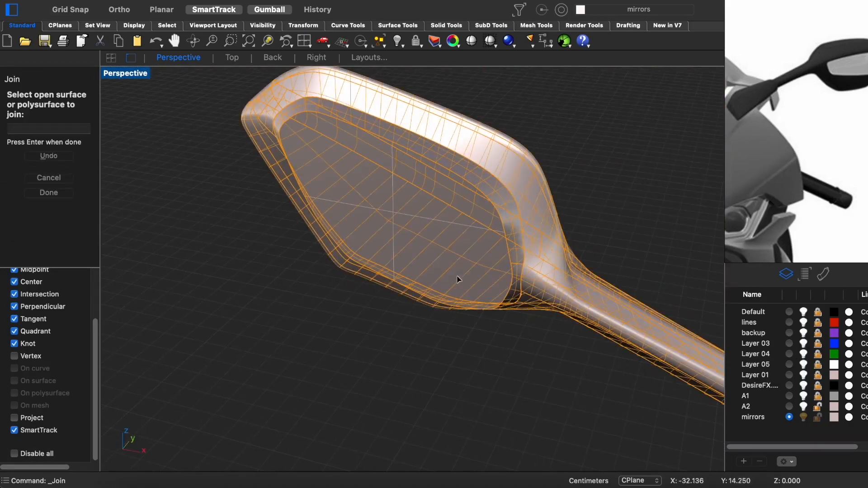
click(441, 278)
click(449, 353)
right_drag(449, 353, 425, 253)
click(425, 253)
right_drag(425, 253, 443, 155)
- Delete the old mirror face, close the opening with PlanarSrf from its edges, and check it in rendered display
click(466, 214)
key(Delete)
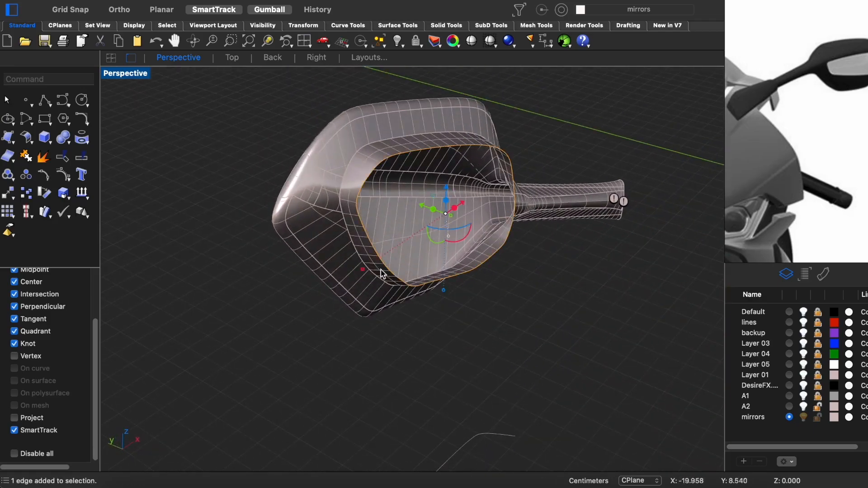
shift+drag(380, 262, 383, 260)
right_drag(453, 230, 481, 234)
mouse_move(384, 235)
right_down()
mouse_move(442, 287)
mouse_move(378, 237)
mouse_move(506, 262)
mouse_move(500, 290)
mouse_move(453, 295)
mouse_move(485, 274)
right_up()
text(planarsrf)
key(Return)
key(ctrl+alt+r)
key(ctrl+alt+s)
scroll(506, 253, up, 5)
key(ctrl+alt+r)
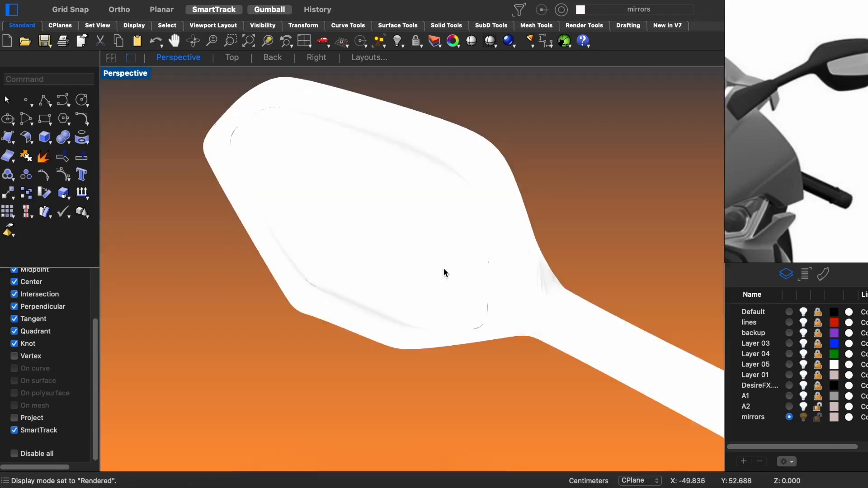
key(ctrl+alt+s)
- Assign the Plastic material to the mirror housing and arm and check it in rendered display
click(512, 281)
click(823, 275)
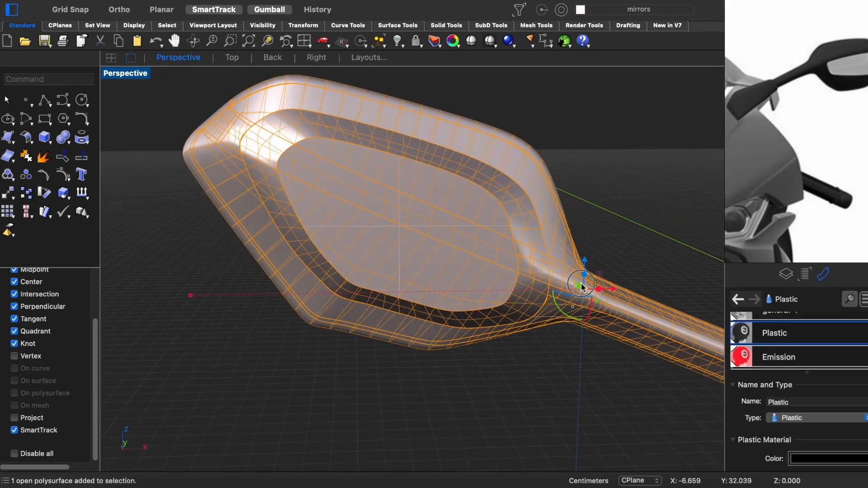
drag(567, 280, 565, 281)
key(ctrl+alt+r)
scroll(544, 326, down, 5)
right_drag(529, 312, 660, 337)
key(Escape)
right_drag(457, 247, 445, 274)
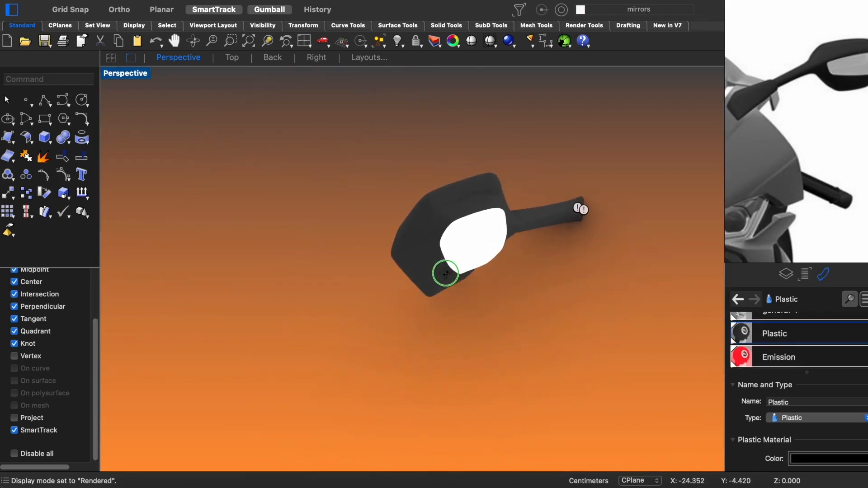
scroll(465, 215, up, 6)
right_drag(444, 199, 530, 212)
scroll(529, 212, down, 5)
mouse_move(467, 297)
right_down()
mouse_move(474, 290)
mouse_move(333, 287)
mouse_move(510, 320)
mouse_move(521, 339)
right_up()
key(ctrl+alt+s)
click(534, 325)
click(568, 357)
key(Delete)
scroll(290, 194, up, 6)
right_drag(490, 287, 461, 339)
click(437, 348)
drag(365, 360, 365, 359)
key(Delete)
key(super+z)
key(super+z)
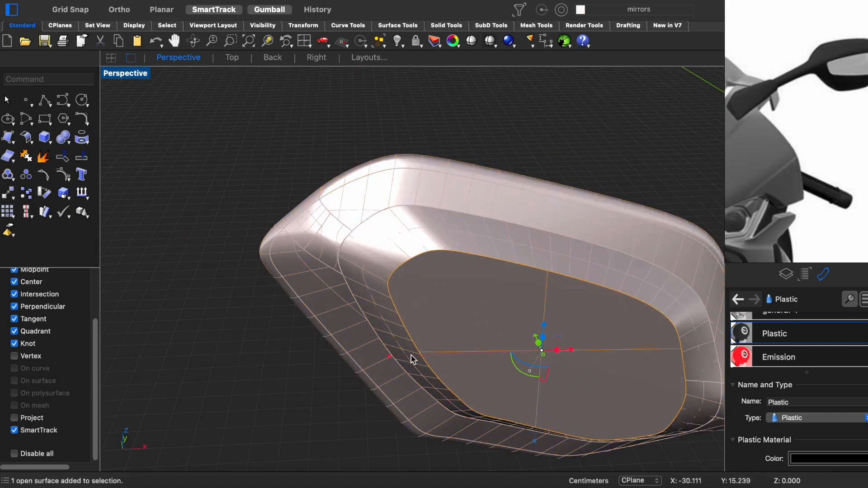
- Delete the planar mirror glass surface and undo the last Gumball move
key(Delete)
right_drag(386, 360, 440, 303)
text(zs)
key(Return)
scroll(498, 293, down, 5)
drag(452, 307, 451, 307)
right_drag(448, 306, 513, 291)
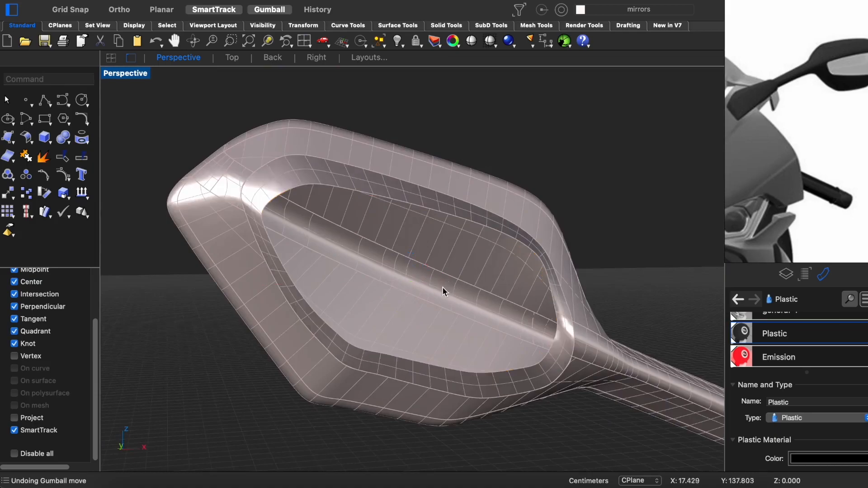
right_drag(444, 290, 442, 286)
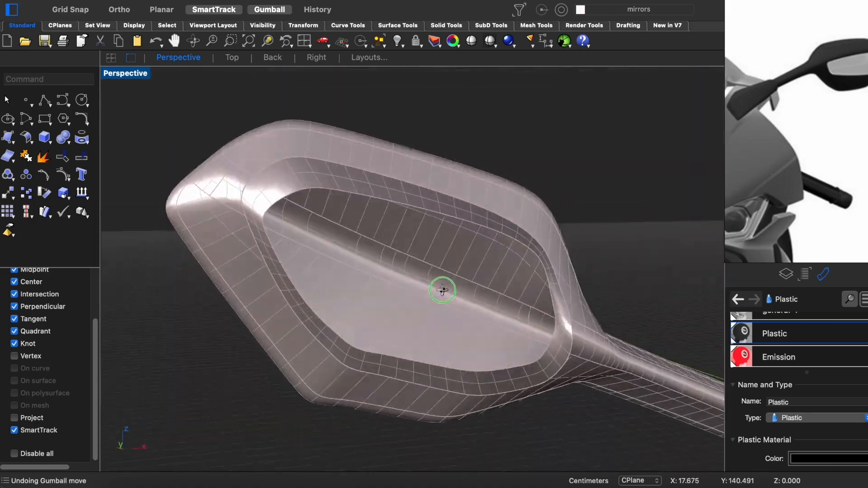
- Examine the surfaces where the rim of the mirror opening meets the arm in close-up
click(264, 257)
click(321, 287)
right_drag(321, 286, 401, 265)
scroll(401, 265, down, 3)
scroll(401, 264, up, 5)
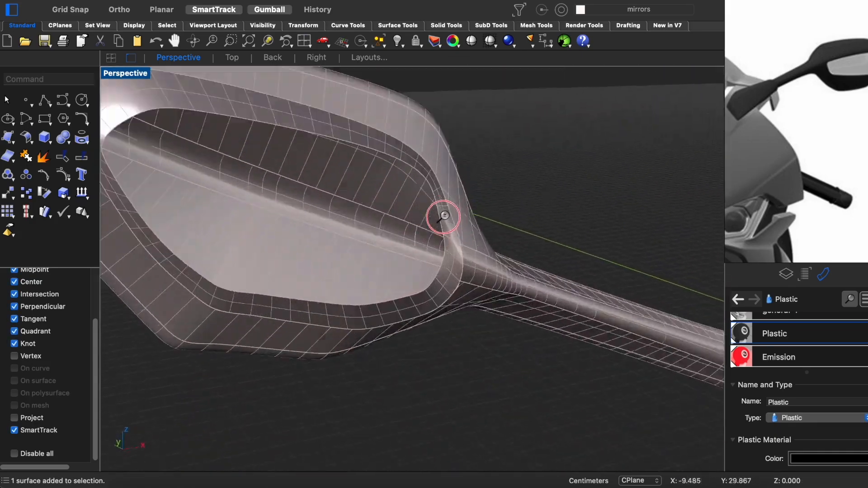
click(470, 227)
scroll(446, 246, down, 10)
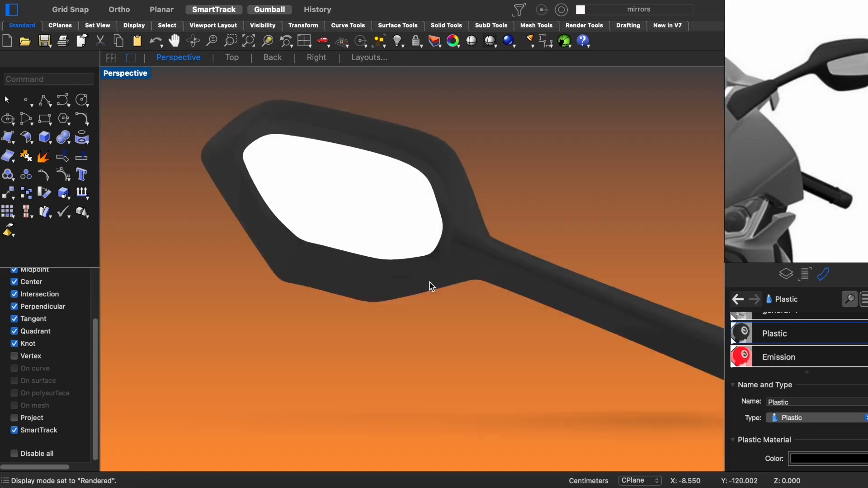
right_drag(430, 286, 370, 302)
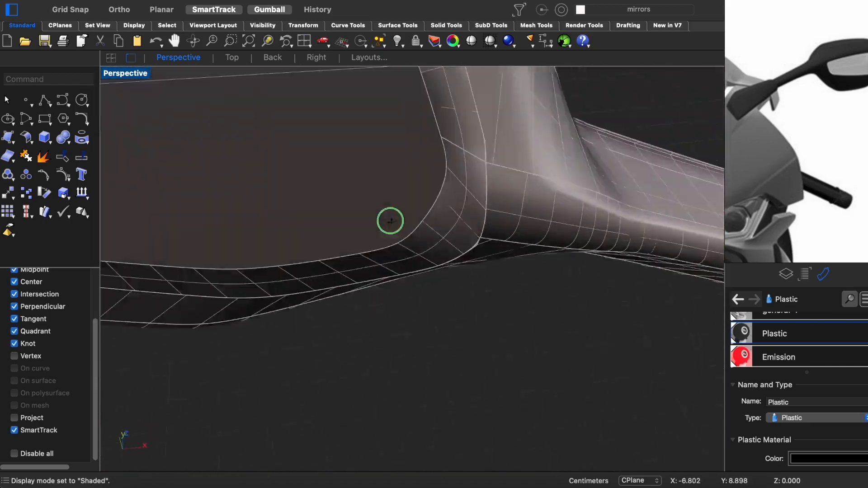
click(370, 166)
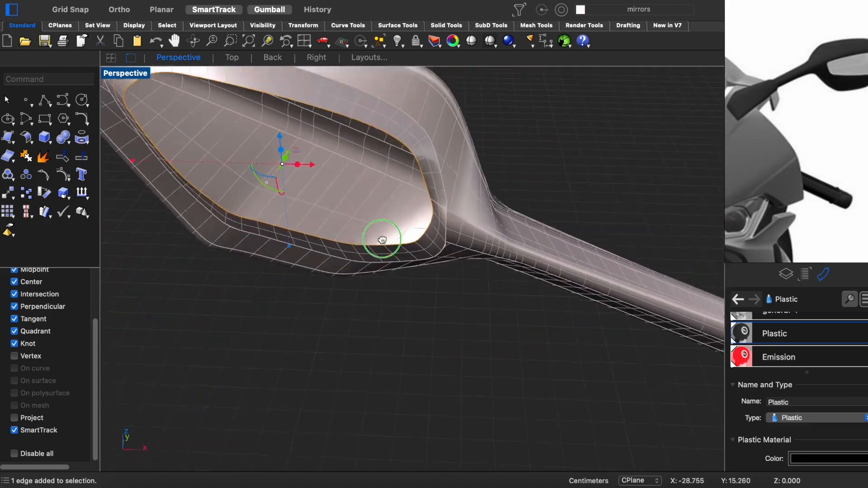
drag(379, 242, 416, 239)
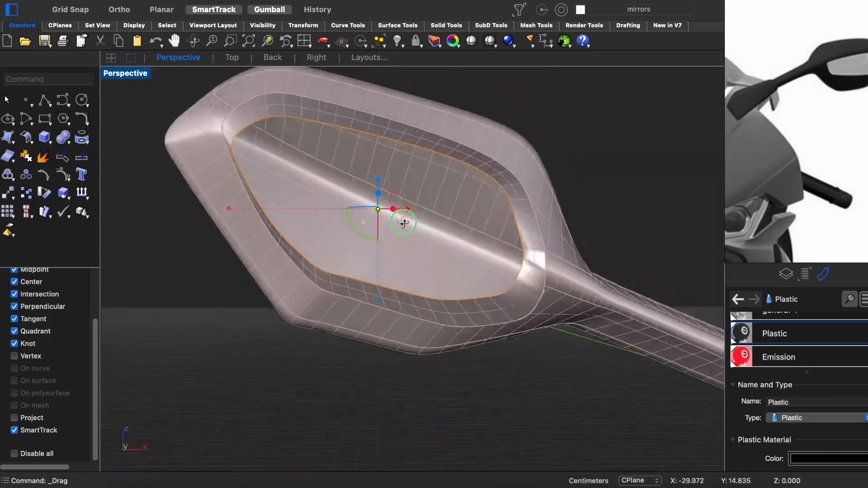
shift+click(531, 259)
click(522, 233)
shift+super+click(527, 231)
shift+super+click(517, 219)
scroll(497, 260, down, 7)
click(489, 290)
- Examine the whole mirror from several angles in rendered display
key(alt+super+r)
scroll(489, 289, up, 4)
right_drag(488, 290, 483, 182)
key(super+F2)
scroll(483, 226, down, 6)
right_drag(577, 272, 524, 258)
scroll(480, 244, up, 8)
mouse_move(483, 283)
right_down()
mouse_move(334, 273)
mouse_move(443, 302)
mouse_move(252, 296)
mouse_move(393, 289)
mouse_move(453, 312)
right_up()
- Assign the Metal (1) material to the mirror glass surface and preview it in rendered display
key(alt+super+s)
click(338, 259)
right_drag(338, 260, 380, 256)
scroll(748, 342, up, 1)
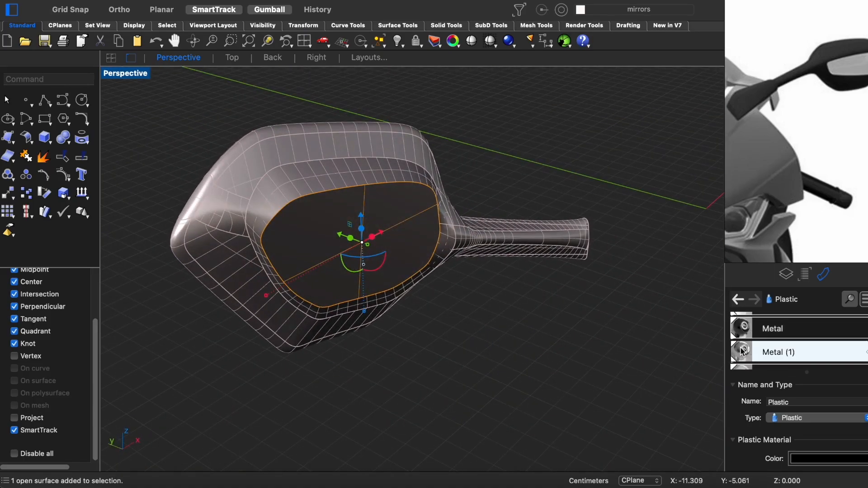
click(454, 329)
key(alt+super+r)
scroll(454, 329, down, 5)
right_drag(394, 297, 456, 328)
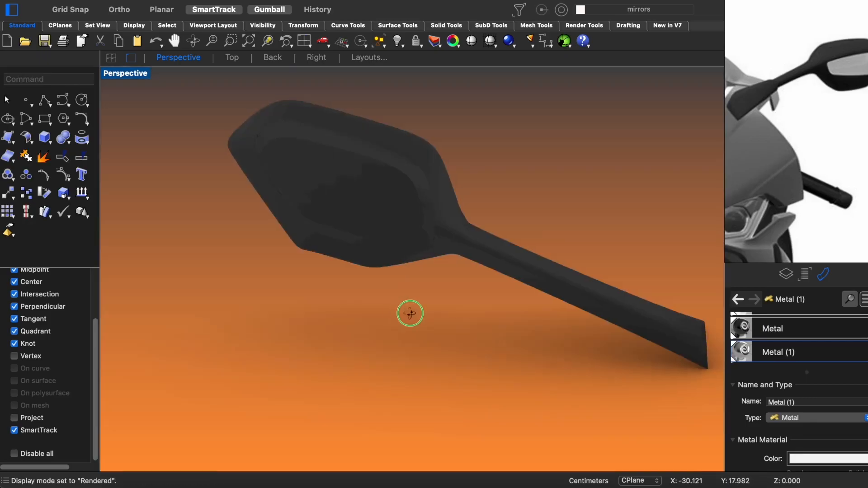
- Undo the join of the mirror surfaces and delete the leftover geometry around the mirror arm
key(super+z)
click(400, 328)
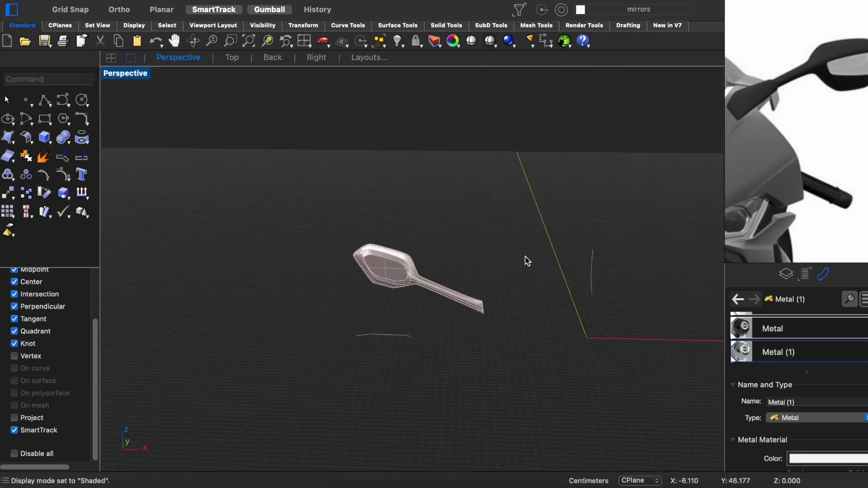
drag(562, 191, 307, 346)
key(Delete)
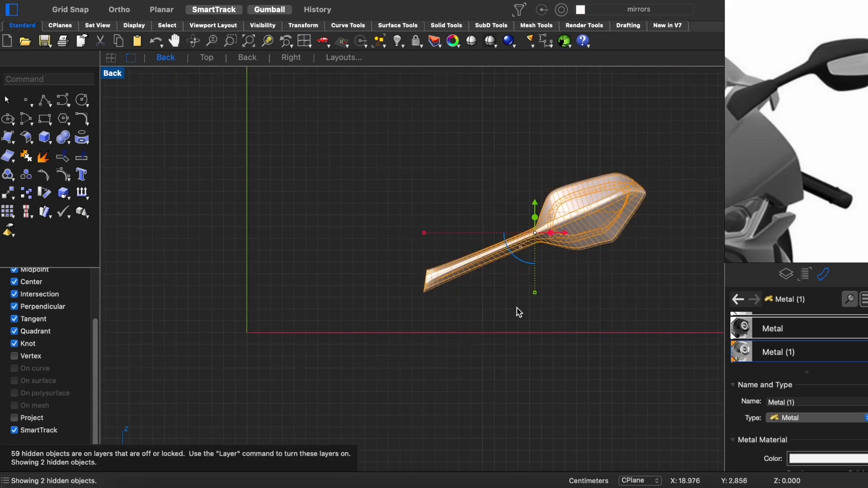
- Turn on the motorcycle layers A1, A2, Layer 01, Layer 03, Layer 04, Layer 05 and the DesireFX layer
click(785, 274)
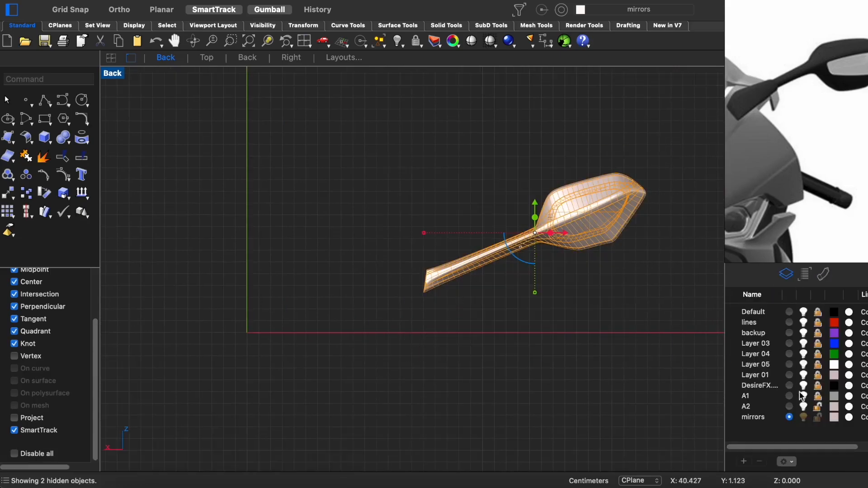
click(803, 312)
click(804, 407)
click(803, 396)
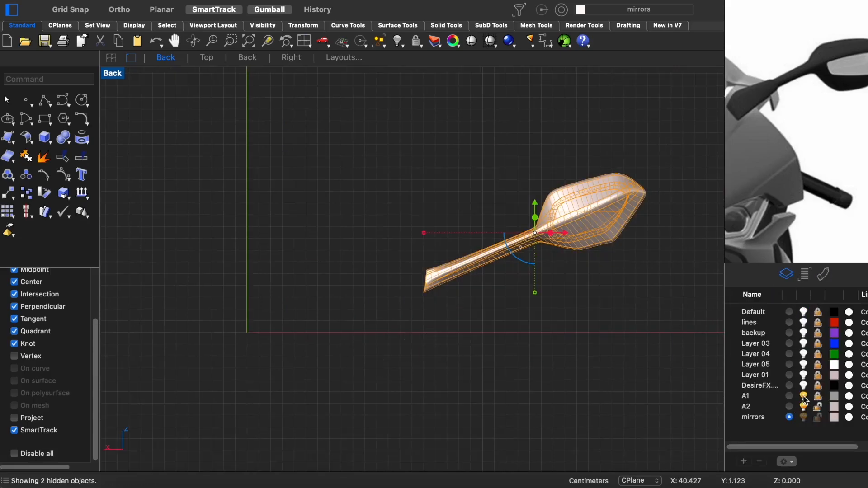
click(804, 364)
click(803, 354)
click(804, 343)
- Scale the mirror down and move it to the upper side of the front fairing in the Back view
right_drag(529, 251, 590, 333)
drag(596, 290, 596, 152)
drag(626, 179, 530, 178)
shift+drag(389, 178, 468, 192)
drag(531, 178, 452, 178)
drag(422, 150, 422, 192)
drag(448, 221, 438, 221)
- Rotate the mirror to a flatter angle and shift its arm onto the fairing, following the front reference photo
scroll(813, 152, down, 10)
scroll(804, 155, up, 5)
click(804, 168)
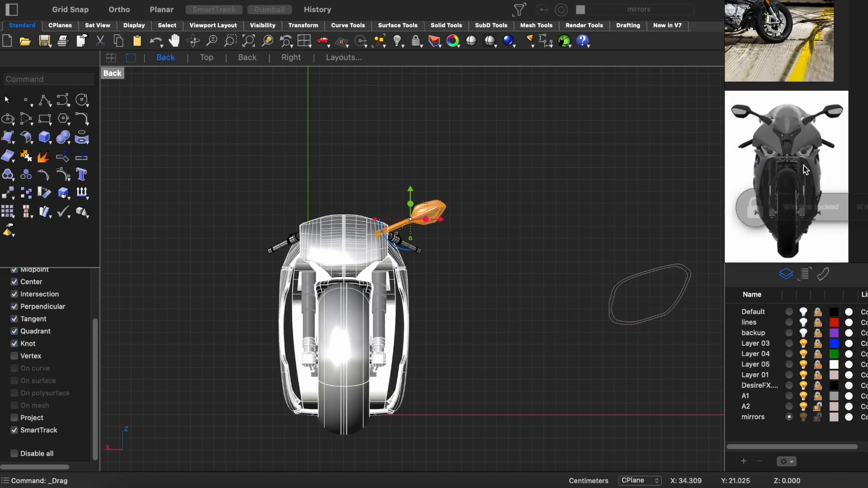
drag(376, 220, 376, 221)
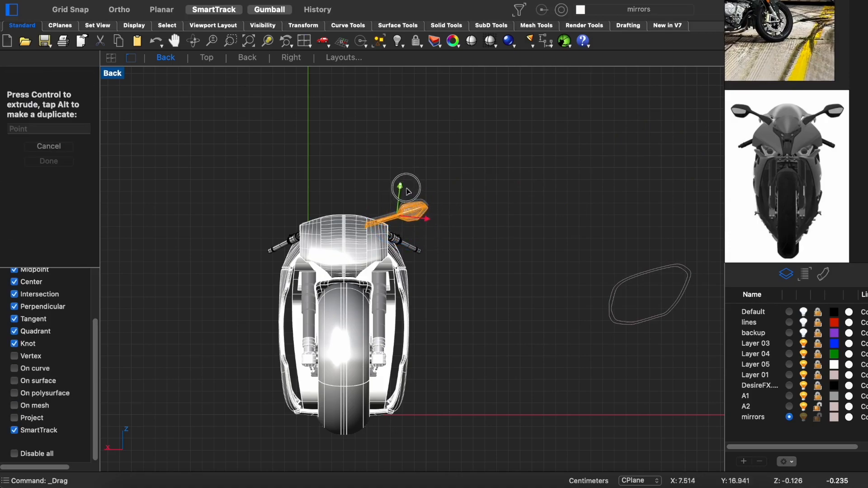
- Examine the mirror's placement on the motorcycle in perspective and rendered display against the reference photos
key(ctrl+super+p)
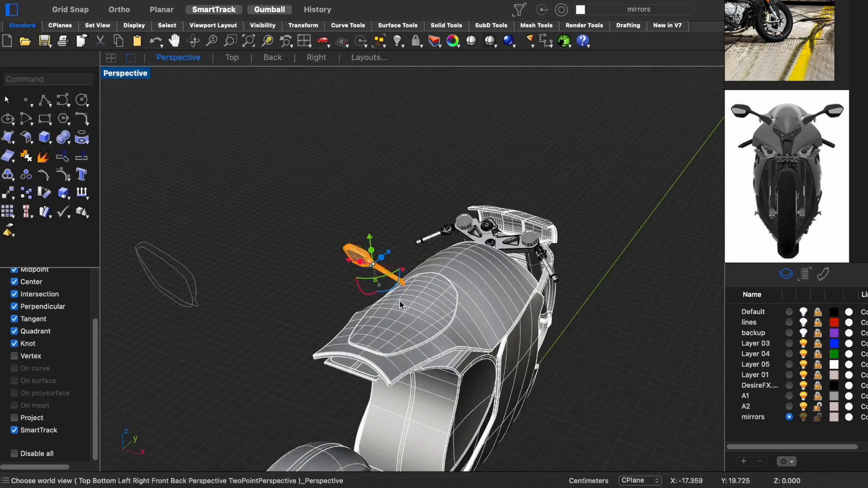
right_drag(400, 301, 481, 225)
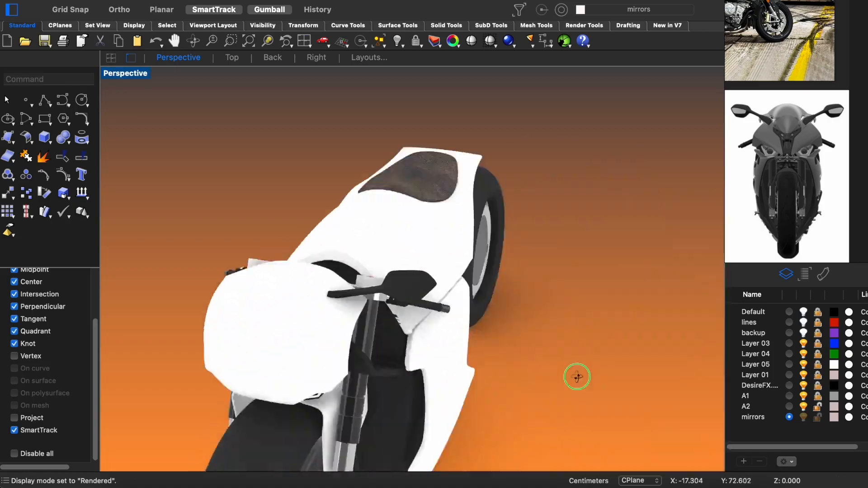
right_drag(576, 375, 446, 320)
scroll(798, 188, down, 5)
middle_drag(843, 194, 792, 199)
scroll(788, 183, up, 8)
scroll(786, 186, down, 5)
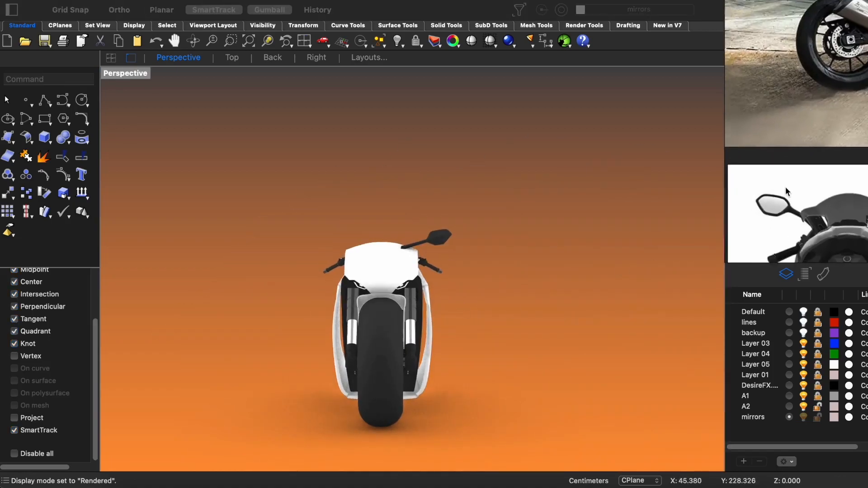
scroll(827, 181, down, 5)
scroll(802, 165, up, 6)
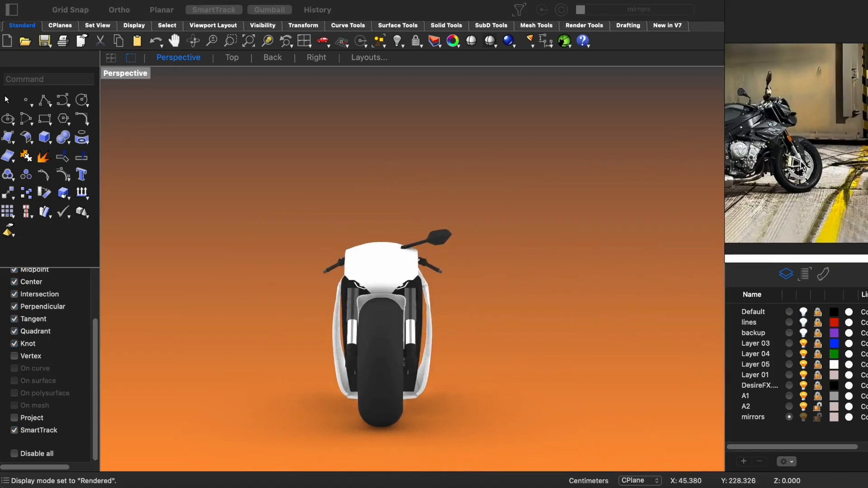
- Undo the last change and move the mirror so its arm reaches the side of the front fairing
key(super+z)
right_drag(443, 224, 384, 238)
drag(533, 235, 396, 245)
right_drag(402, 247, 384, 312)
right_drag(443, 304, 418, 203)
scroll(399, 232, up, 5)
drag(420, 200, 419, 200)
right_drag(484, 210, 421, 228)
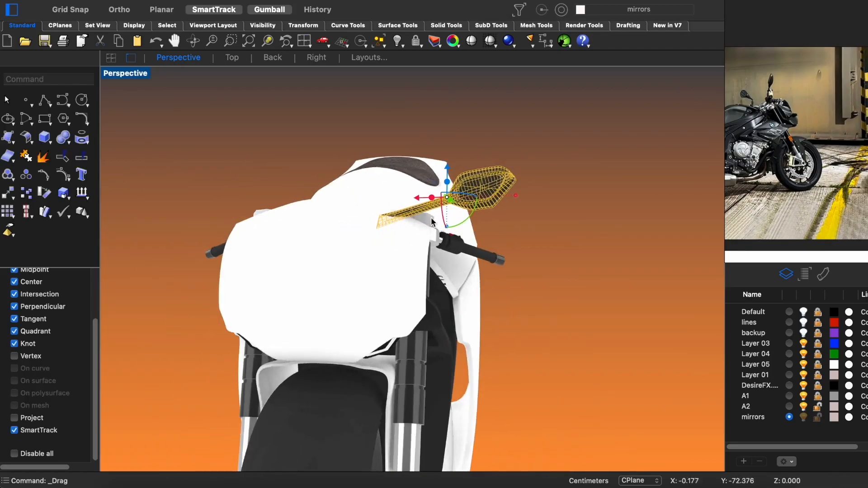
drag(423, 201, 421, 202)
- Rotate the mirror in the Top view so its head angles backward from the front fairing
key(ctrl+alt+s)
right_drag(420, 211, 407, 260)
right_drag(448, 239, 383, 216)
drag(409, 235, 383, 241)
mouse_move(385, 237)
right_down()
mouse_move(479, 226)
mouse_move(422, 294)
mouse_move(467, 310)
right_up()
scroll(479, 226, down, 10)
key(ctrl+super+t)
scroll(370, 295, up, 10)
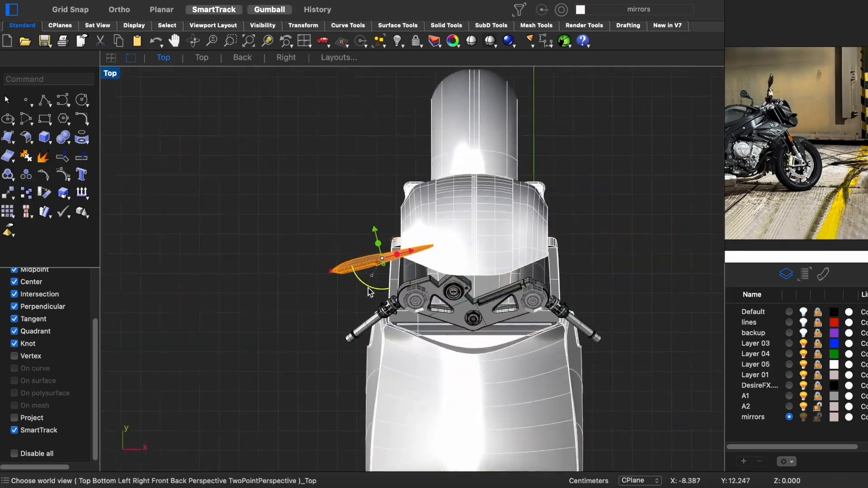
- Examine the mirror's angle and placement on the motorcycle in Perspective and Back views, in both shaded and rendered display
key(ctrl+super+p)
scroll(407, 246, up, 10)
right_drag(400, 317, 507, 243)
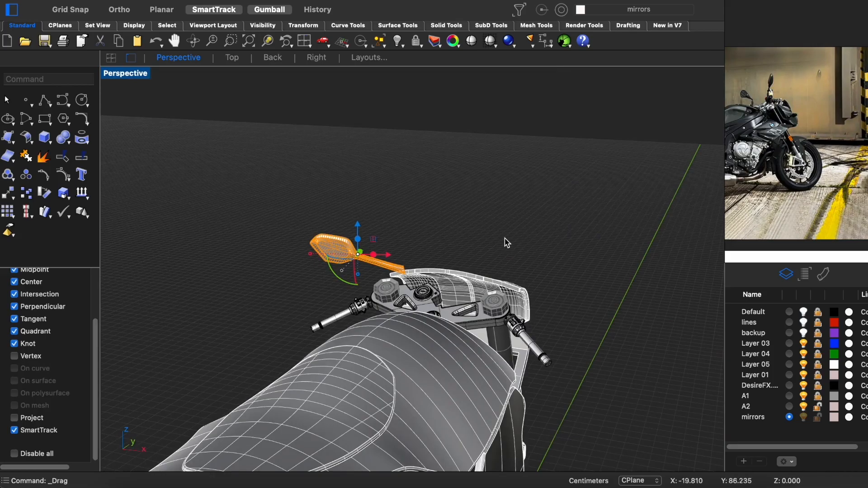
right_drag(398, 274, 624, 271)
scroll(571, 306, down, 5)
click(572, 306)
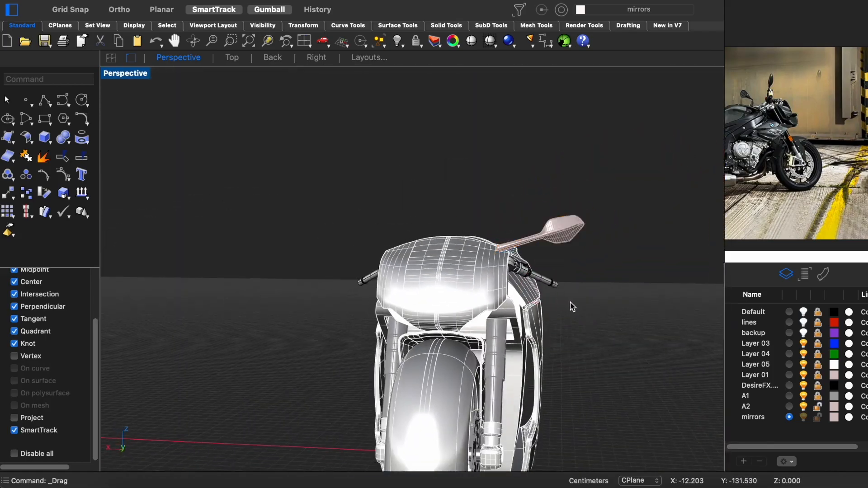
shift+right_drag(571, 306, 549, 266)
key(ctrl+alt+r)
scroll(549, 267, down, 3)
key(ctrl+F2)
scroll(821, 180, down, 10)
scroll(821, 180, up, 10)
scroll(814, 156, down, 4)
key(ctrl+F4)
right_drag(541, 253, 362, 257)
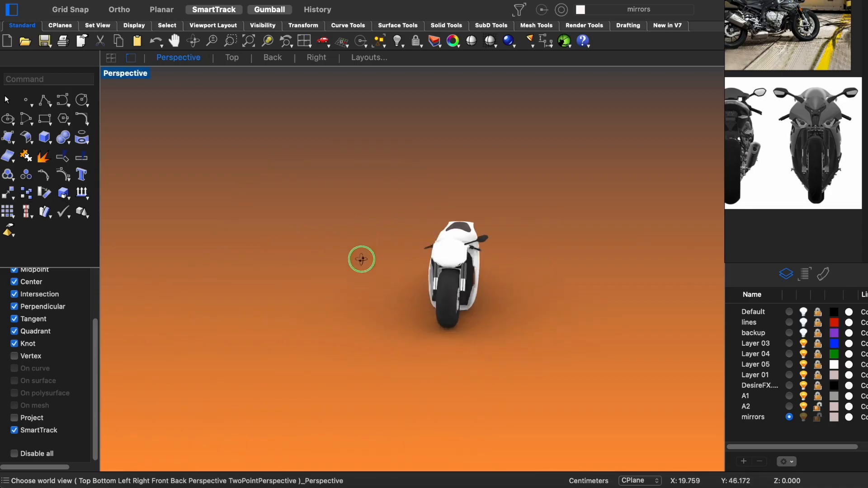
scroll(479, 249, up, 5)
shift+right_drag(479, 249, 432, 240)
- Rotate the mirror slightly farther back in the Top view and shift it along the motorcycle's length
key(ctrl+alt+s)
scroll(429, 235, up, 3)
right_drag(422, 202, 484, 149)
drag(492, 139, 420, 213)
right_drag(434, 199, 472, 272)
scroll(518, 191, up, 6)
scroll(519, 194, down, 6)
key(ctrl+F1)
scroll(470, 268, down, 5)
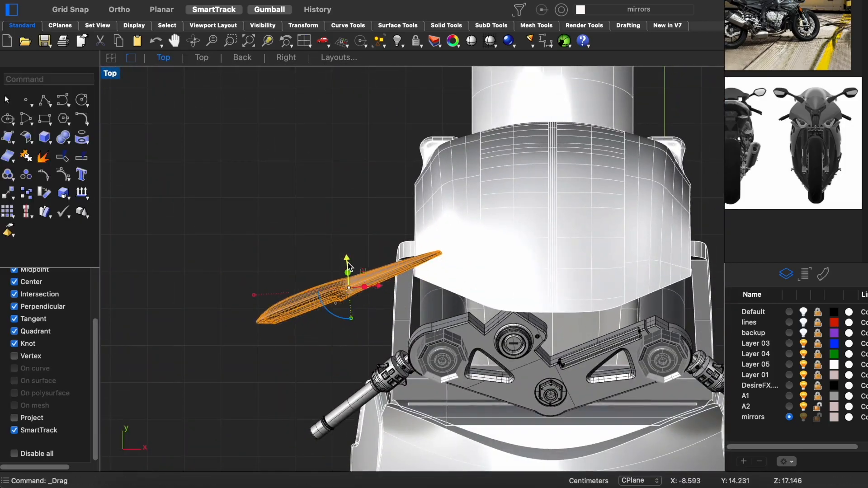
key(ctrl+F4)
drag(378, 241, 378, 243)
right_drag(377, 217, 316, 220)
scroll(178, 213, down, 4)
- Mirror a copy of the mirror across the fairing's centre line in the Back view
key(ctrl+F2)
right_drag(324, 226, 453, 175)
drag(510, 168, 510, 169)
scroll(383, 151, up, 11)
right_click(383, 134)
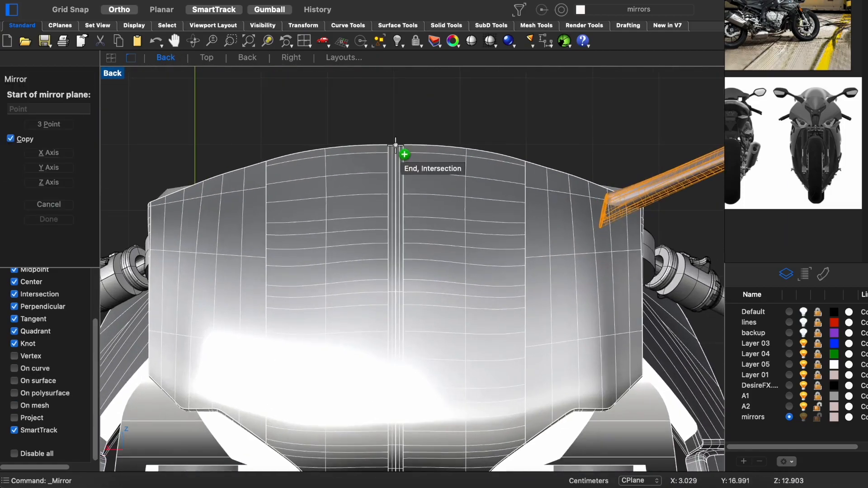
click(396, 144)
shift+click(394, 190)
scroll(388, 187, down, 16)
key(Escape)
- Select the mirrored copy and rotate it in the Top view so its head sweeps farther back
key(ctrl+alt+r)
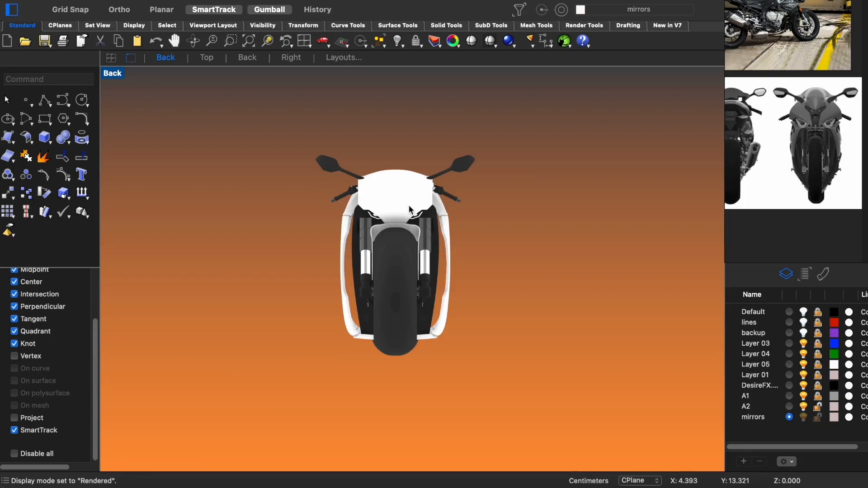
key(ctrl+alt+s)
key(ctrl+super+p)
mouse_move(409, 210)
right_down()
mouse_move(380, 206)
mouse_move(457, 244)
right_up()
drag(524, 189, 503, 225)
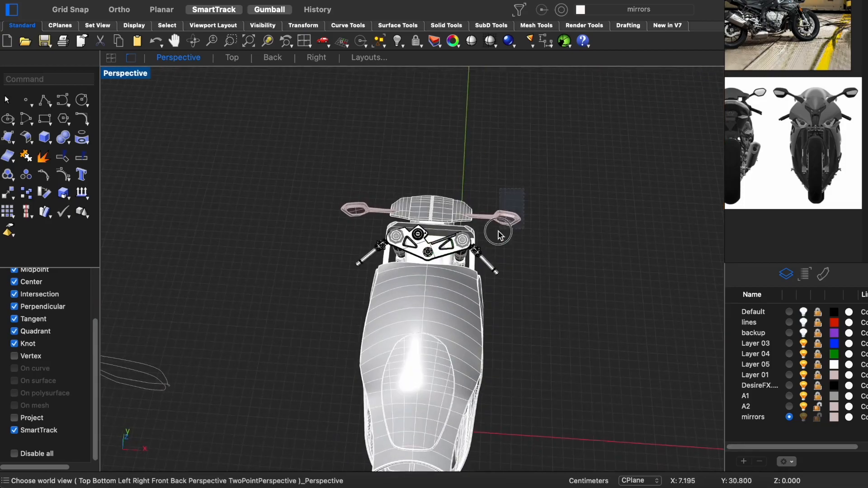
key(ctrl+super+t)
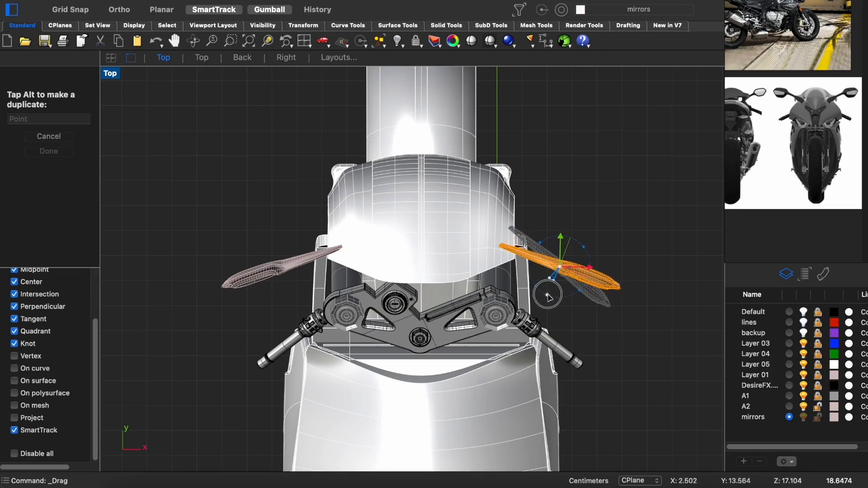
- Fine-tune the copied mirror's angle in the Top view, checking it against the fairing in rendered and shaded display
key(ctrl+super+p)
scroll(470, 199, up, 8)
key(ctrl+alt+r)
mouse_move(501, 240)
right_down()
mouse_move(595, 196)
mouse_move(559, 199)
mouse_move(544, 178)
mouse_move(417, 256)
mouse_move(467, 312)
mouse_move(512, 266)
mouse_move(478, 156)
right_up()
key(ctrl+super+b)
key(ctrl+alt+s)
key(ctrl+super+p)
scroll(468, 312, up, 8)
key(ctrl+super+t)
scroll(463, 287, up, 5)
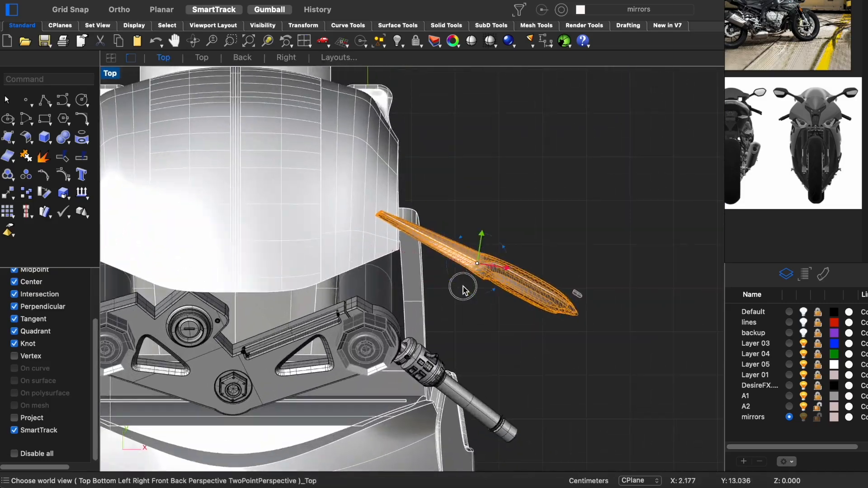
key(ctrl+super+p)
scroll(320, 299, up, 4)
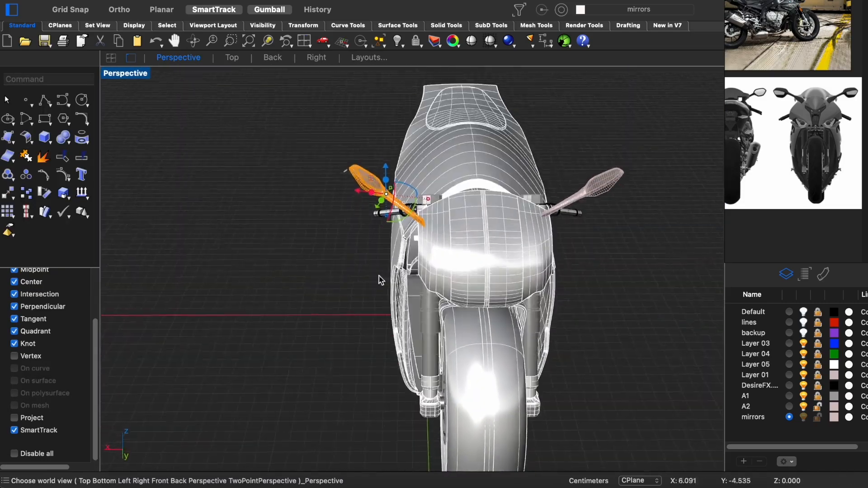
- Delete the original mirror on the opposite side of the fairing, keeping the adjusted copy
right_drag(582, 194, 484, 235)
scroll(484, 235, up, 6)
click(420, 218)
key(Delete)
scroll(392, 259, down, 6)
right_drag(391, 259, 429, 205)
drag(432, 201, 387, 263)
- Mirror the adjusted mirror to the other side of the motorcycle across its centre line in the Top view
key(ctrl+super+t)
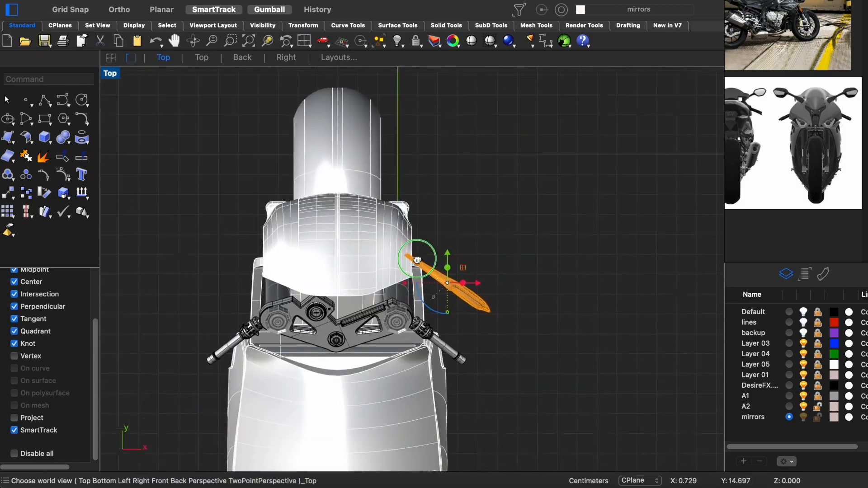
scroll(372, 282, up, 8)
key(ctrl+alt+w)
key(alt+super+m)
mouse_move(341, 277)
right_down()
mouse_move(389, 265)
mouse_move(583, 265)
right_up()
key(ctrl+super+p)
key(ctrl+alt+s)
click(583, 265)
- Move the newly mirrored copy inward in the Back view so its arm overlaps the fairing, following the front reference photo
key(ctrl+super+b)
key(ctrl+alt+r)
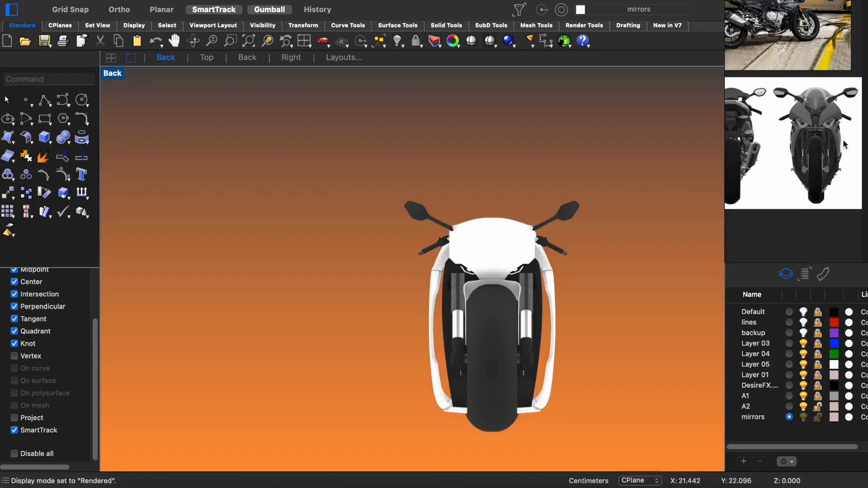
key(ctrl+alt+s)
scroll(587, 199, up, 8)
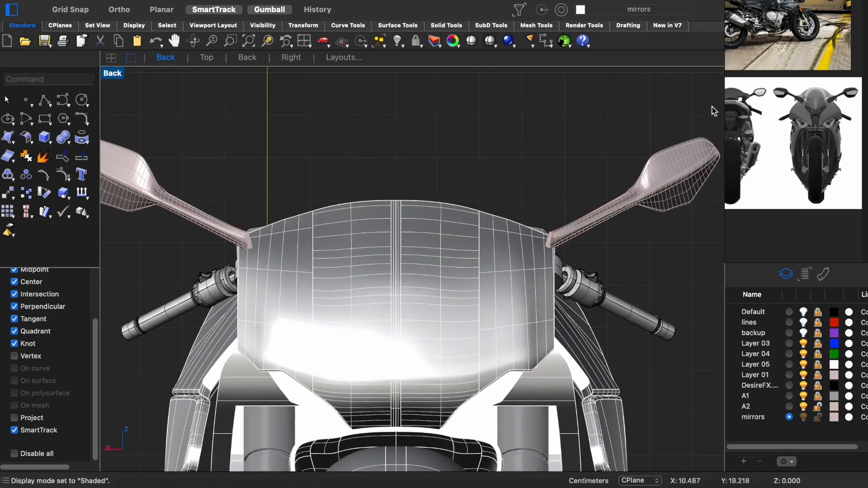
click(606, 208)
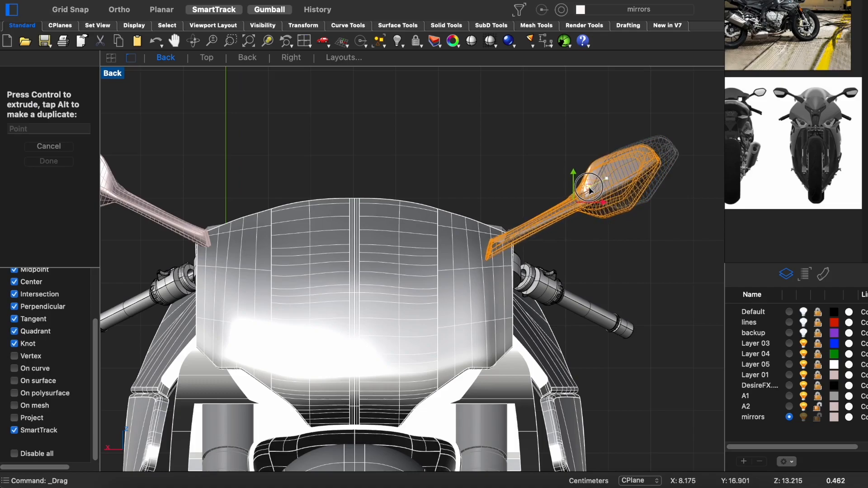
drag(581, 191, 580, 191)
click(584, 240)
- Delete the mirror on the opposite side and check the remaining one in rendered display
scroll(585, 241, down, 10)
right_drag(595, 279, 576, 261)
key(ctrl+alt+r)
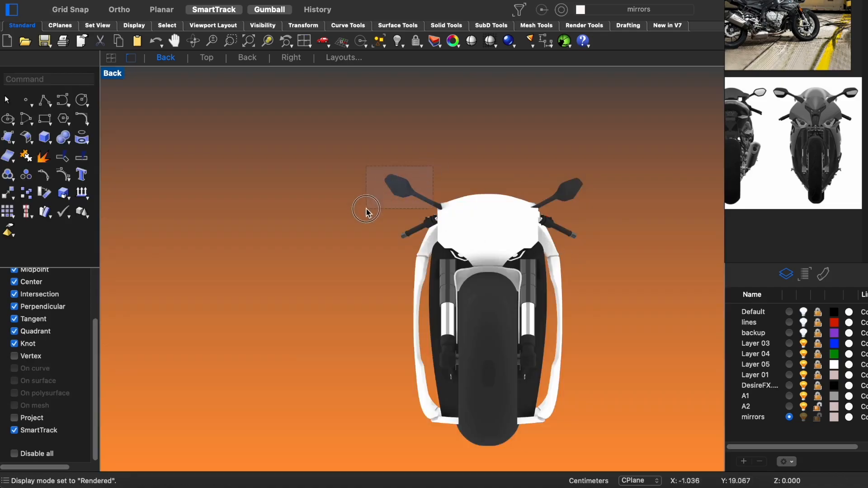
right_drag(523, 230, 494, 196)
scroll(524, 166, up, 6)
drag(601, 112, 508, 185)
click(535, 211)
scroll(535, 211, down, 5)
key(ctrl+F4)
right_drag(537, 215, 553, 227)
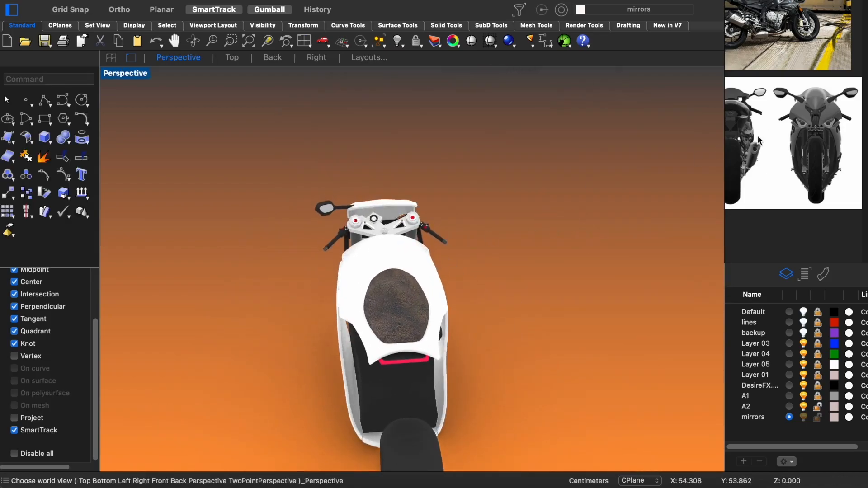
- Bring up the rear reference photo and adjust the remaining mirror's placement in the Front and Top views
middle_drag(759, 136, 807, 144)
right_drag(400, 240, 385, 240)
drag(310, 227, 310, 227)
key(ctrl+F3)
key(ctrl+F2)
scroll(346, 195, up, 8)
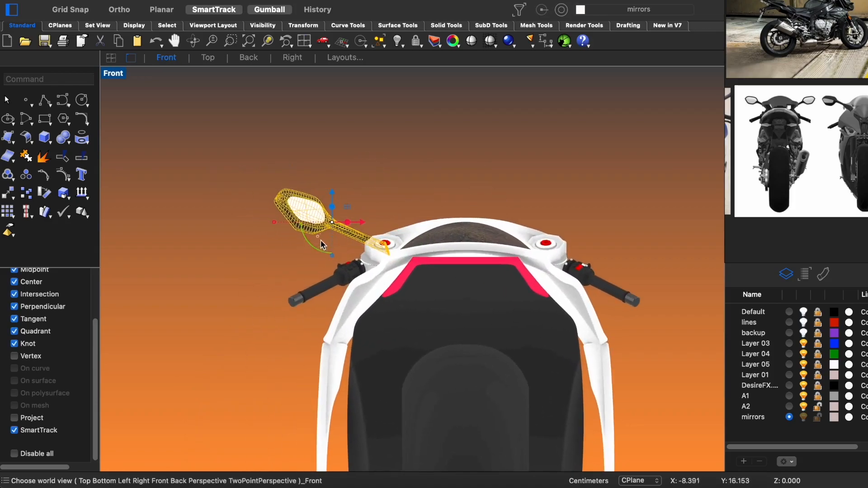
key(ctrl+F1)
right_drag(342, 257, 442, 297)
- Examine the remaining mirror up close, checking its head angle and its arm's joint with the fairing
key(ctrl+F4)
text(zs)
key(Return)
scroll(442, 297, down, 6)
drag(435, 282, 435, 282)
right_drag(435, 282, 412, 264)
drag(418, 260, 449, 257)
key(ctrl+F2)
scroll(444, 255, up, 4)
scroll(518, 305, down, 10)
right_drag(519, 309, 488, 285)
scroll(493, 266, up, 4)
key(ctrl+F4)
right_drag(489, 286, 415, 355)
key(ctrl+F5)
mouse_move(385, 331)
right_down()
mouse_move(493, 236)
mouse_move(506, 269)
right_up()
scroll(529, 255, down, 3)
scroll(505, 267, up, 3)
- Select the repositioned mirror and mirror a copy across the motorcycle's centre line in the Top view
drag(544, 128, 486, 190)
key(ctrl+F4)
right_drag(499, 211, 458, 245)
key(ctrl+alt+s)
key(ctrl+F1)
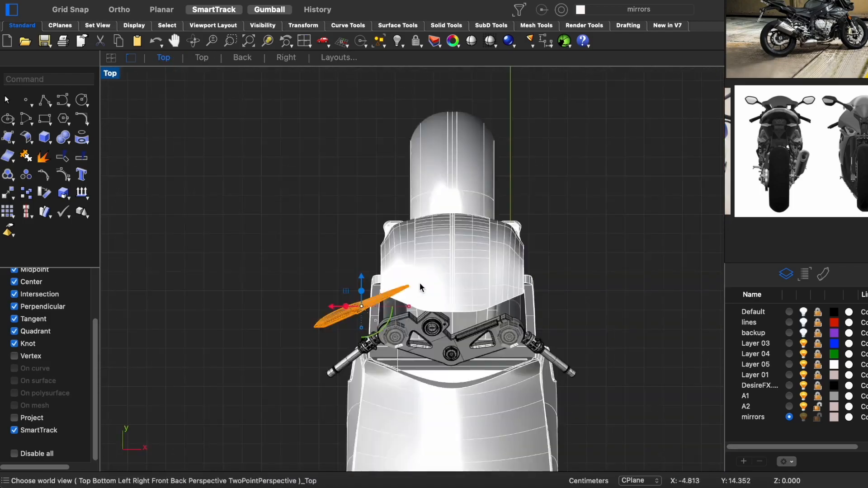
scroll(443, 308, up, 5)
click(472, 326)
scroll(470, 324, down, 5)
- Examine both mirrors in rendered and shaded perspective, including where their arms meet the fairing
key(ctrl+F4)
click(552, 278)
scroll(538, 277, down, 3)
key(ctrl+alt+r)
mouse_move(506, 279)
right_down()
mouse_move(547, 297)
mouse_move(690, 285)
mouse_move(457, 300)
mouse_move(277, 338)
mouse_move(327, 271)
right_up()
key(ctrl+alt+s)
scroll(449, 275, up, 10)
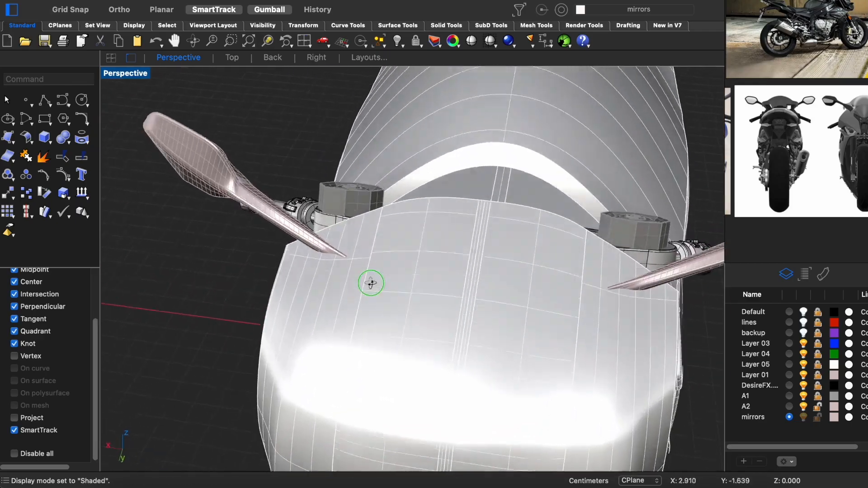
scroll(370, 283, down, 3)
drag(242, 145, 151, 271)
right_drag(151, 271, 370, 219)
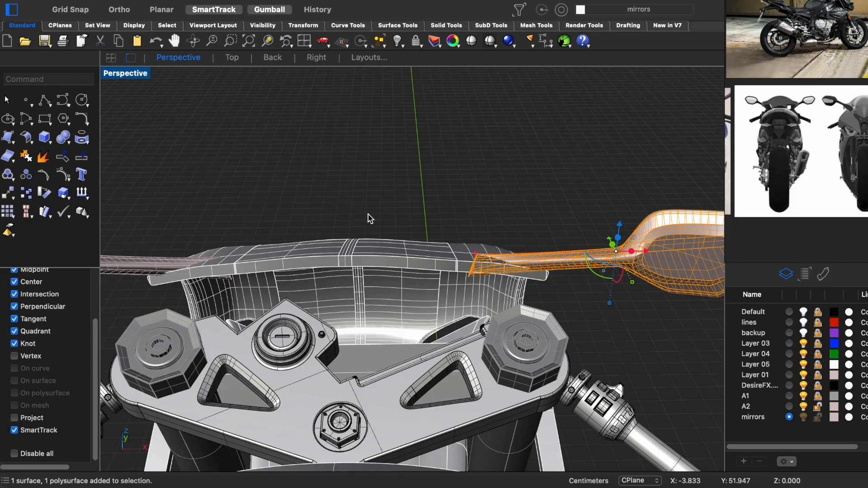
right_drag(425, 240, 344, 226)
- Blend a surface between the two long edges of the opening in the mirror housing's outer side, using Position continuity
scroll(420, 235, up, 10)
click(599, 178)
right_drag(599, 179, 556, 195)
key(Return)
click(394, 232)
right_drag(393, 232, 535, 223)
text(zs)
key(Return)
click(579, 207)
scroll(597, 194, down, 5)
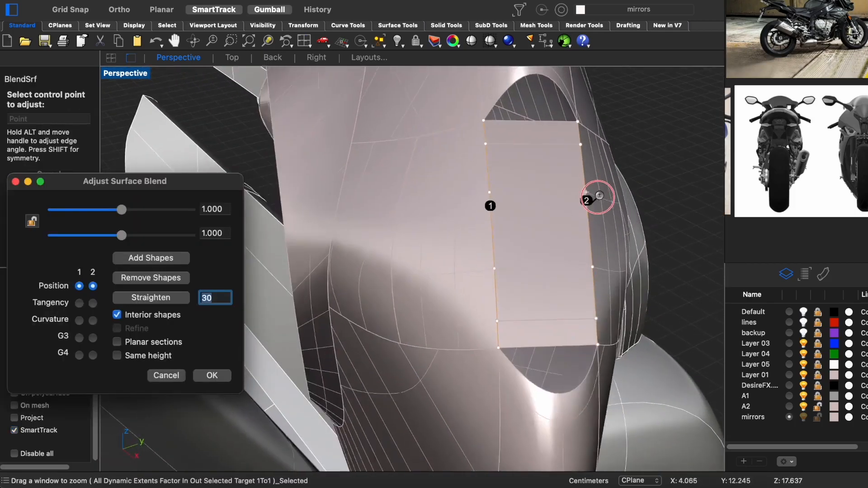
right_drag(597, 194, 647, 177)
click(211, 375)
- Blend a surface between the opening's two curved end edges with Position continuity, then select the mirror housing's parts
click(504, 97)
click(544, 292)
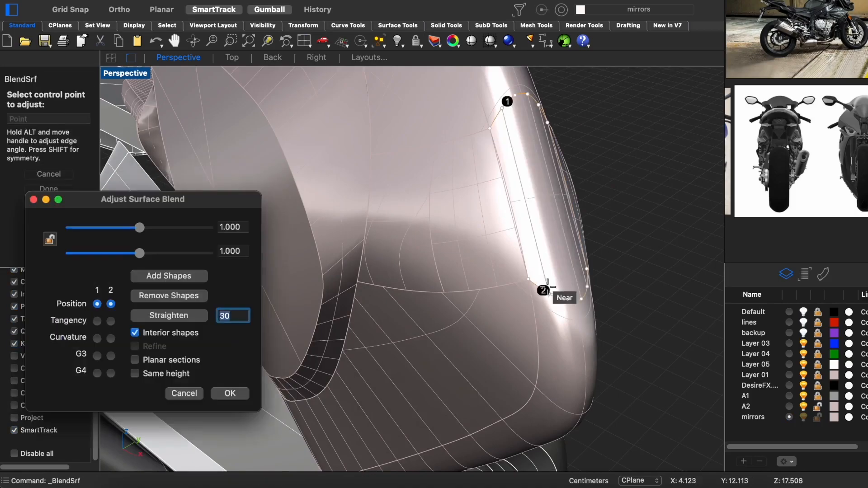
click(246, 396)
scroll(519, 207, down, 5)
drag(583, 179, 529, 207)
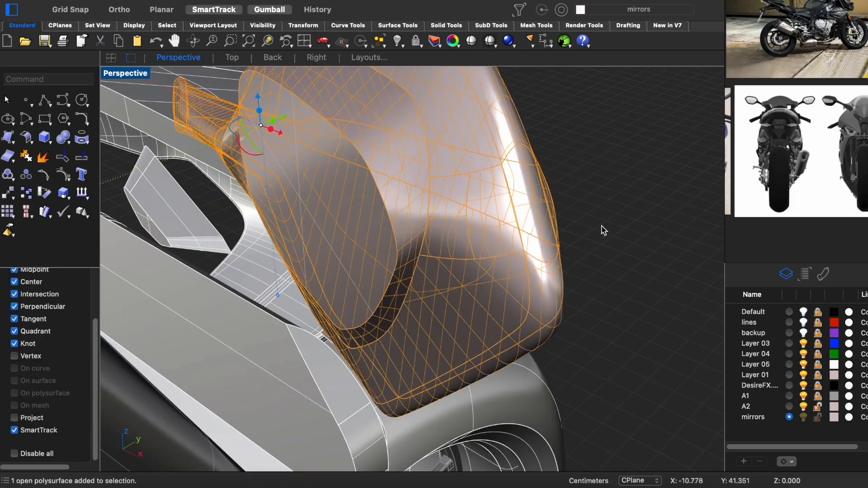
- Join the blended surfaces and the remaining parts of the mirror housing
key(super+h)
key(super+z)
scroll(490, 204, down, 10)
right_drag(490, 199, 632, 226)
scroll(388, 169, up, 10)
right_drag(386, 164, 303, 208)
scroll(376, 186, up, 8)
key(Return)
click(378, 109)
click(375, 233)
click(247, 411)
scroll(303, 207, down, 3)
drag(222, 92, 150, 298)
key(super+j)
- Place a small cylinder at the mirror arm's base near the fairing and tilt it toward the arm
scroll(217, 247, down, 5)
right_drag(219, 248, 380, 271)
scroll(300, 308, down, 4)
scroll(411, 288, up, 10)
scroll(380, 272, up, 7)
click(378, 182)
text(zs)
key(Return)
right_drag(379, 199, 502, 292)
scroll(482, 286, up, 3)
click(407, 351)
click(429, 240)
click(423, 280)
drag(502, 257, 541, 248)
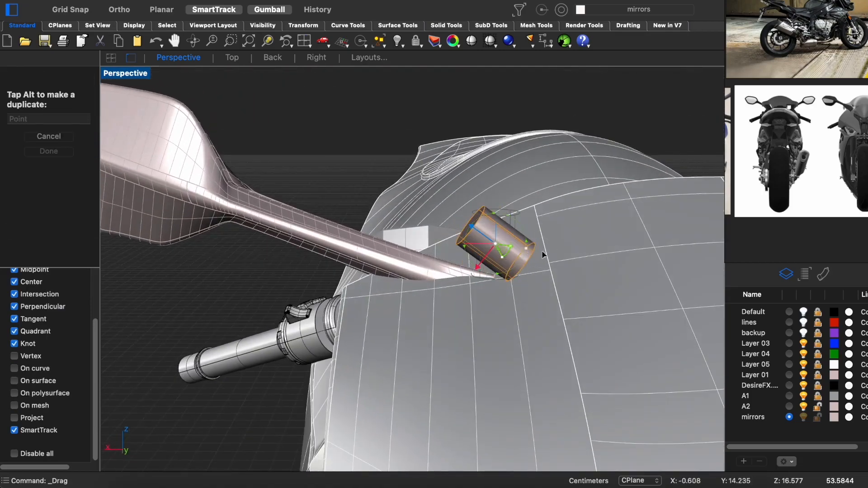
- Move the cylinder onto the end of the mirror arm where it meets the fairing
drag(446, 302, 447, 300)
right_drag(447, 300, 372, 331)
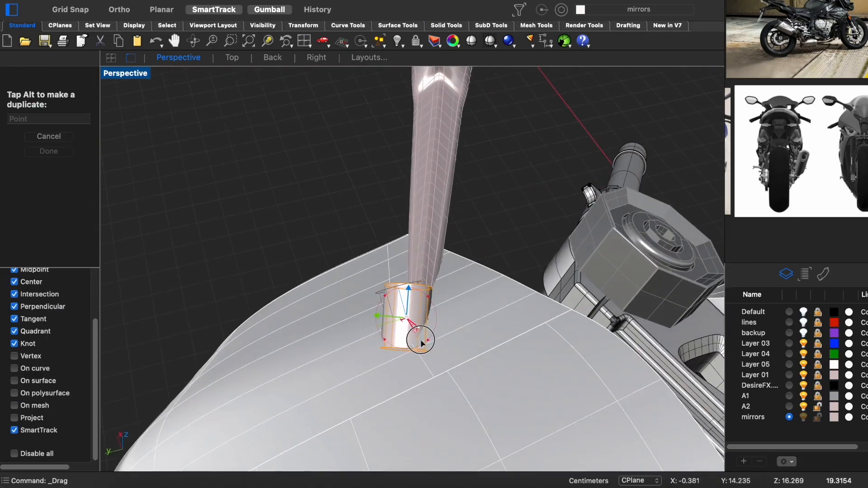
drag(394, 318, 395, 317)
right_drag(398, 320, 579, 271)
drag(421, 290, 442, 274)
right_drag(442, 274, 403, 298)
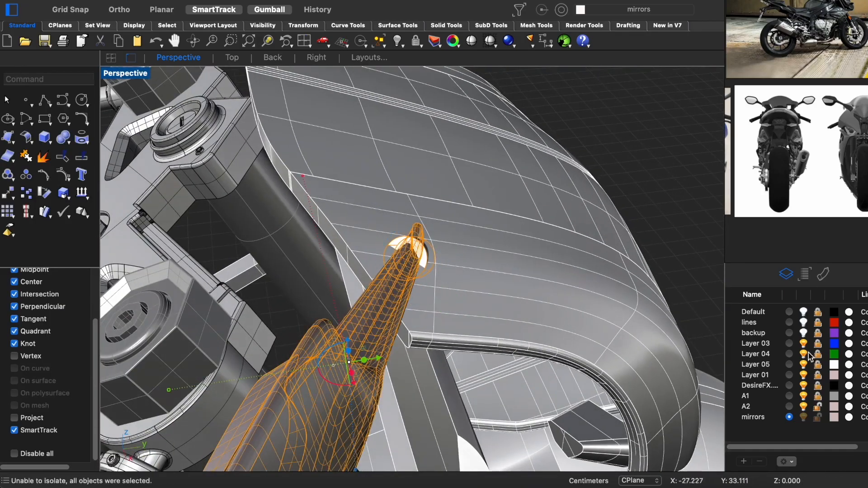
- Hide Layer 03, Layer 04, Layer 05, Layer 01, the DesireFX layer and A1
click(804, 343)
click(804, 354)
click(803, 365)
click(804, 375)
click(804, 385)
click(803, 396)
- Rotate and shift the cylinder until it is centred around the mirror arm's end
right_drag(511, 305, 475, 291)
click(473, 269)
right_drag(493, 339, 520, 304)
drag(522, 311, 546, 299)
right_drag(546, 292, 493, 299)
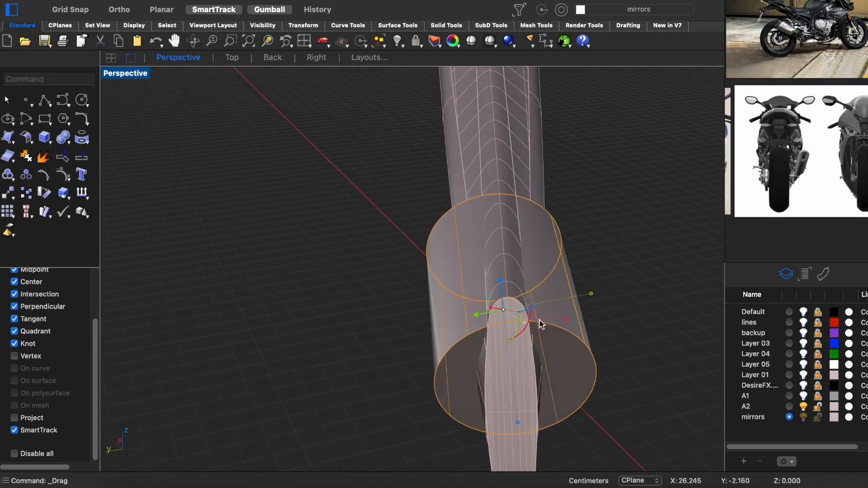
drag(526, 324, 528, 323)
mouse_move(502, 325)
right_down()
mouse_move(538, 331)
mouse_move(497, 321)
right_up()
shift+drag(592, 309, 671, 306)
right_drag(498, 294, 611, 275)
drag(410, 262, 411, 263)
scroll(411, 263, down, 7)
right_drag(411, 267, 383, 286)
- Fine-tune the cylinder's angle, length and position so it lines up with the mirror arm
click(403, 254)
scroll(394, 257, up, 4)
drag(394, 301, 395, 301)
right_drag(395, 301, 398, 273)
drag(420, 280, 425, 287)
mouse_move(425, 290)
right_down()
mouse_move(446, 302)
mouse_move(435, 289)
right_up()
drag(367, 256, 365, 254)
right_drag(365, 254, 421, 270)
drag(405, 265, 408, 264)
right_drag(408, 264, 475, 303)
- Cap the cylinder's open ends to make it a closed solid
click(490, 270)
scroll(490, 270, down, 7)
scroll(443, 305, up, 6)
ctrl+shift+click(443, 306)
click(649, 297)
scroll(466, 215, down, 2)
scroll(850, 102, up, 10)
right_drag(470, 200, 470, 201)
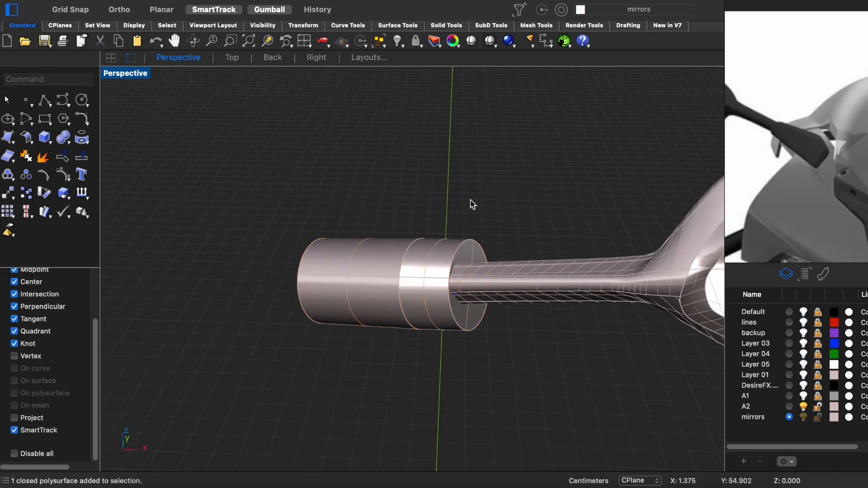
- Select the cylinder's end face on the mirror arm side and scale it down to taper the sleeve
drag(499, 286, 498, 287)
right_drag(497, 287, 466, 292)
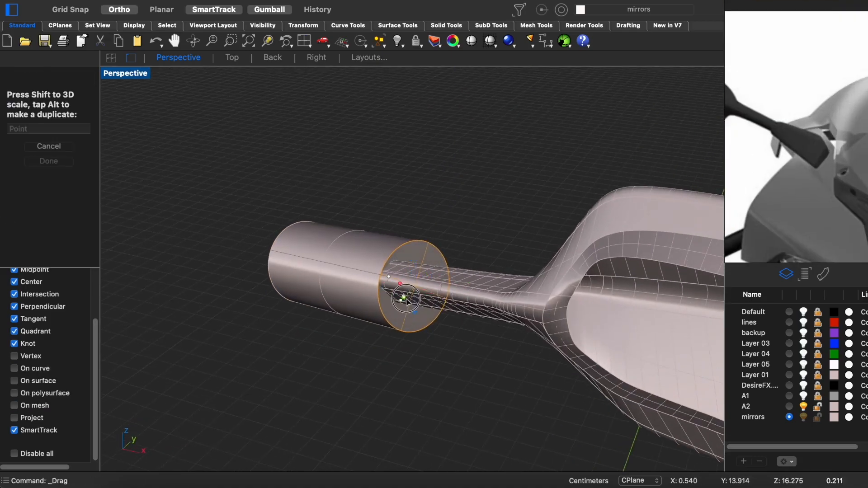
scroll(406, 282, up, 4)
ctrl+shift+click(450, 308)
drag(435, 296, 435, 295)
right_drag(435, 296, 317, 300)
drag(312, 346, 266, 349)
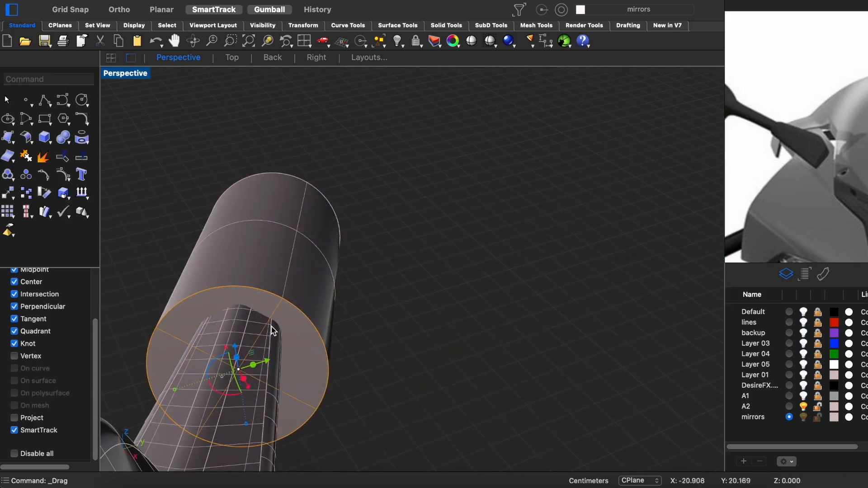
- Move the sleeve's end face so that it is centred around the mirror arm
right_drag(273, 333, 333, 348)
drag(344, 307, 344, 306)
right_drag(344, 306, 289, 368)
drag(273, 389, 296, 355)
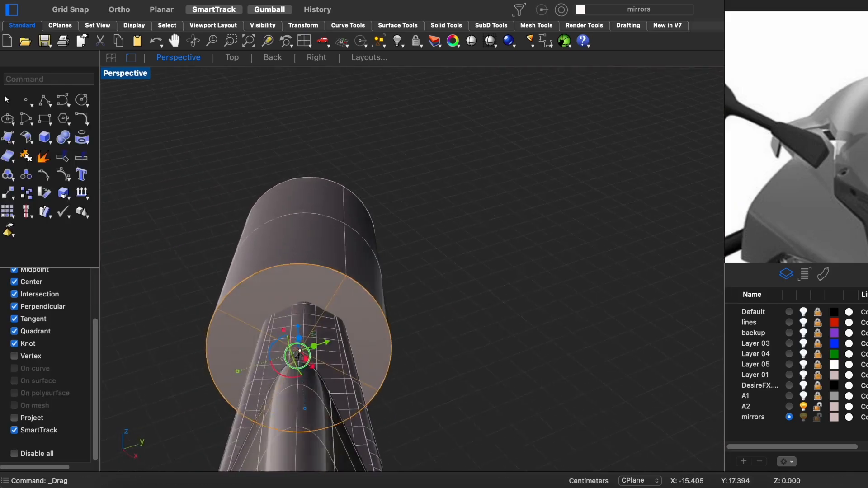
right_drag(296, 354, 351, 327)
drag(352, 329, 346, 328)
right_drag(346, 327, 371, 364)
shift+drag(424, 337, 422, 338)
scroll(401, 355, down, 8)
right_drag(401, 355, 473, 350)
click(469, 394)
right_drag(469, 393, 635, 360)
- Refine the size and position of the sleeve's end face around the arm
scroll(421, 249, up, 5)
right_drag(421, 248, 371, 254)
scroll(357, 248, up, 5)
click(355, 247)
scroll(322, 228, up, 3)
drag(320, 174, 321, 171)
right_drag(321, 172, 358, 207)
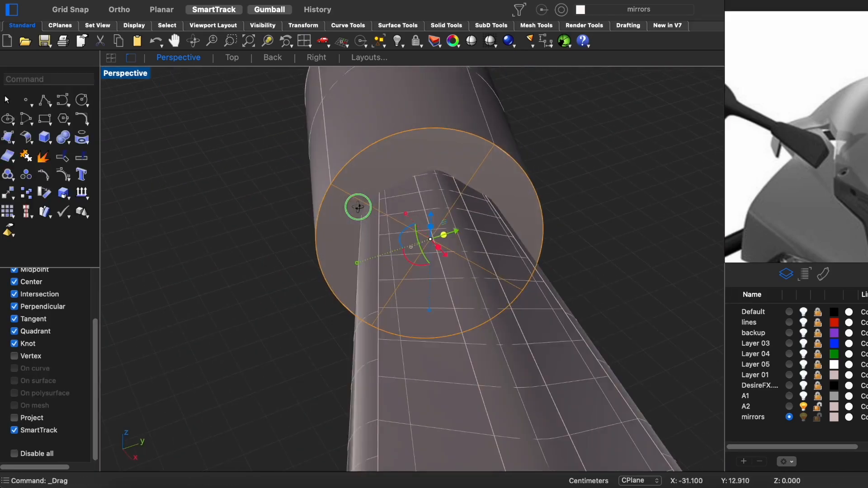
scroll(446, 210, down, 4)
right_drag(446, 210, 511, 235)
key(Escape)
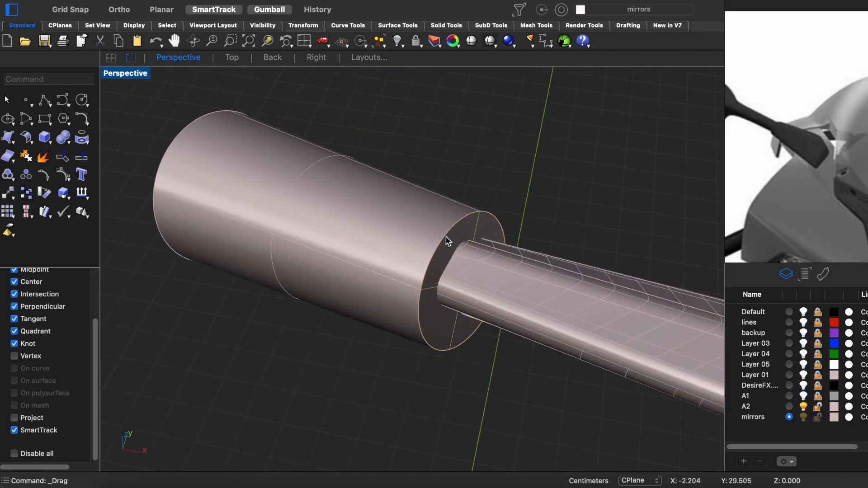
- Round the rim edge of the tapered sleeve with a fillet
right_click(448, 240)
click(448, 240)
right_drag(448, 240, 488, 226)
key(Return)
right_drag(510, 293, 686, 296)
- Show all hidden objects and turn A1, the DesireFX layer, Layer 01, Layer 05 and Layer 04 back on
key(ctrl+alt+h)
scroll(417, 243, down, 8)
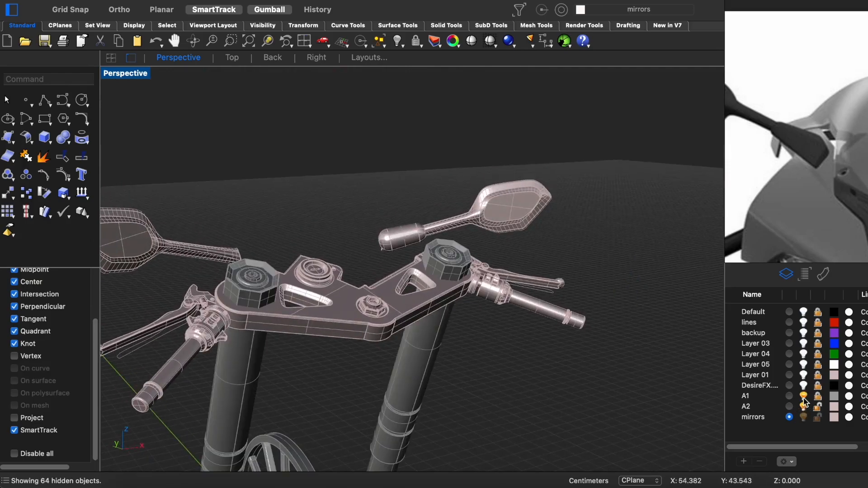
click(803, 354)
click(803, 364)
right_drag(380, 289, 622, 273)
scroll(430, 289, down, 8)
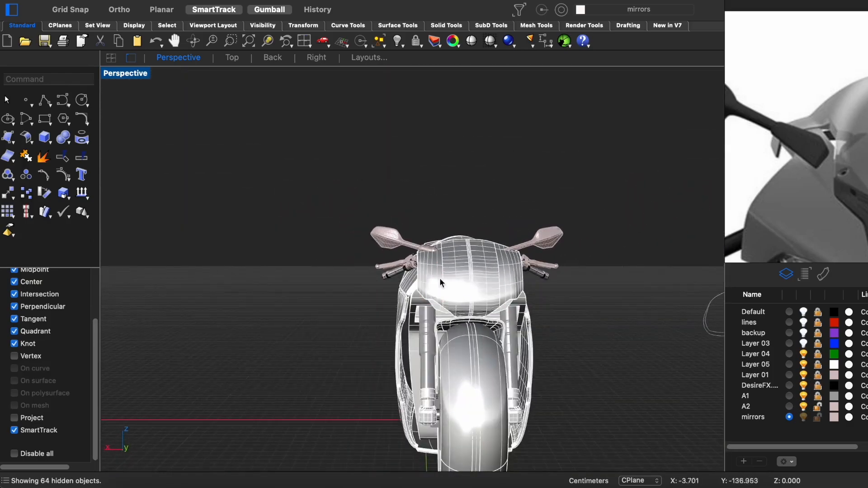
- Examine the mirror and its new sleeve on the fairing in rendered perspective
right_drag(430, 291, 511, 307)
key(ctrl+alt+r)
scroll(430, 233, up, 5)
scroll(429, 233, up, 5)
right_drag(429, 233, 156, 261)
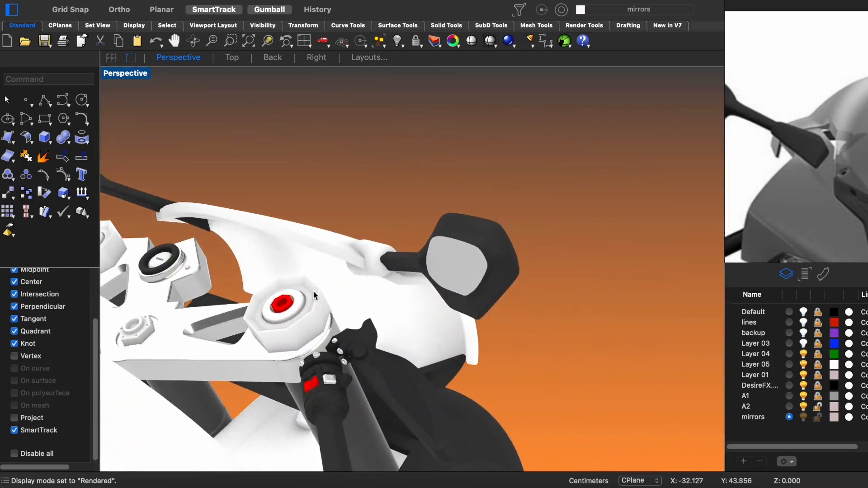
scroll(370, 274, up, 4)
right_drag(370, 274, 361, 305)
scroll(452, 299, down, 5)
scroll(347, 306, down, 8)
- Apply the Plastic material to the mirror arm's sleeve in the Back view
key(ctrl+F2)
key(ctrl+F5)
right_drag(395, 336, 403, 287)
scroll(389, 275, up, 5)
right_drag(353, 197, 380, 265)
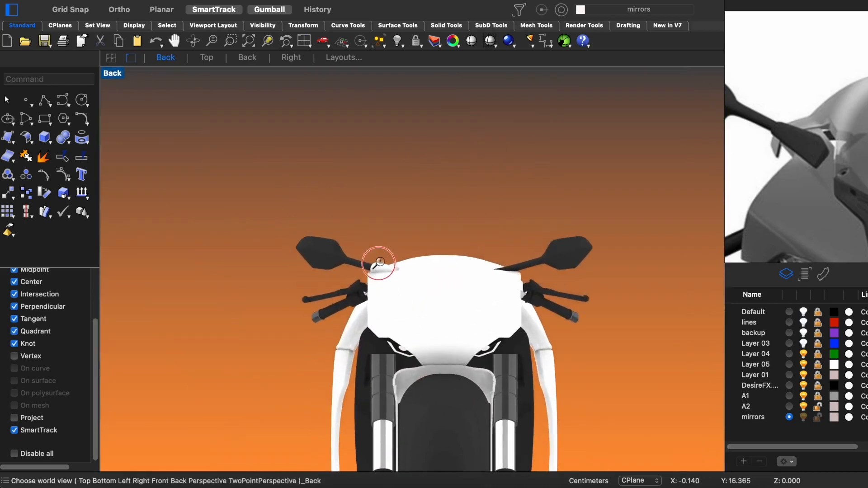
scroll(378, 265, up, 10)
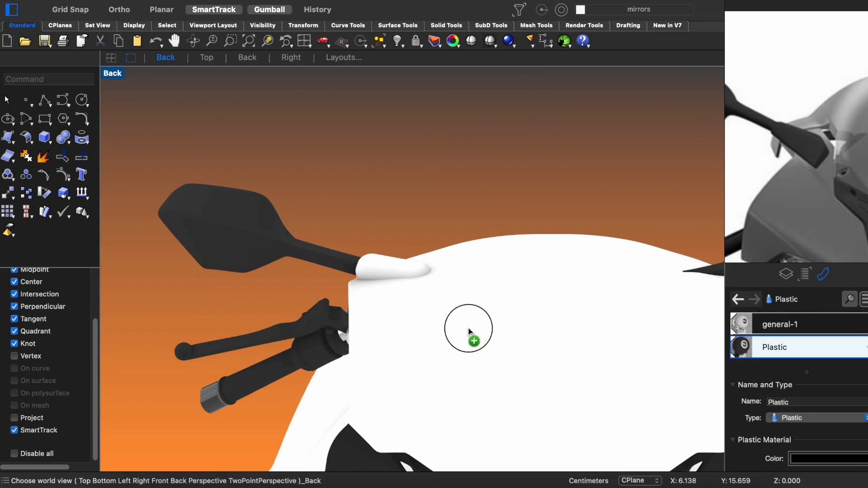
scroll(425, 262, down, 10)
scroll(612, 185, up, 4)
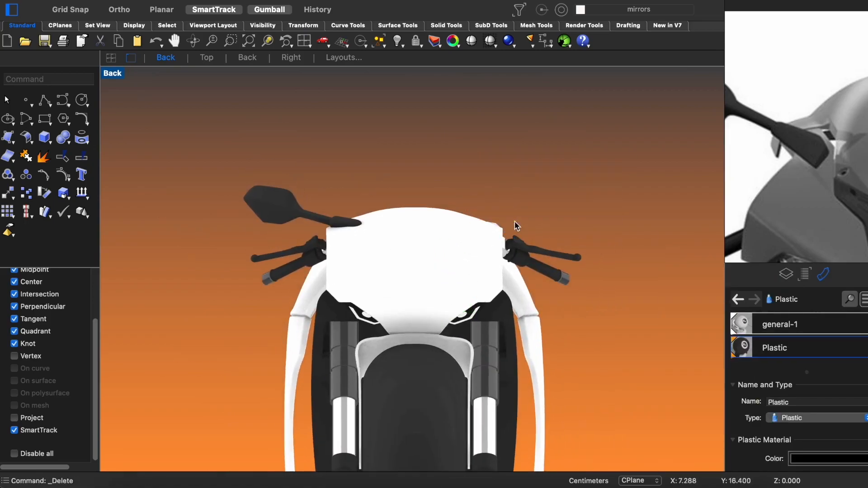
- Delete the mirror without a sleeve and mirror a copy of the sleeved one across the motorcycle's centre line
key(Delete)
key(ctrl+alt+s)
scroll(326, 211, up, 9)
scroll(372, 248, down, 5)
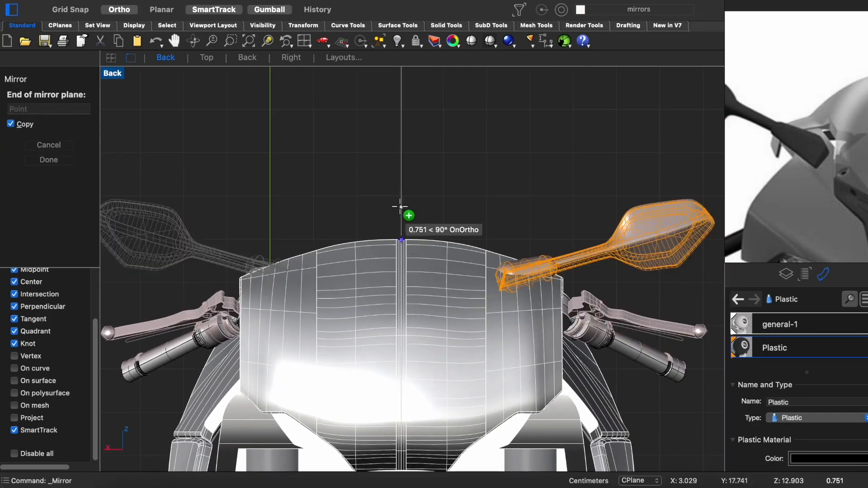
scroll(423, 211, down, 10)
- Examine both sleeved mirrors on the whole motorcycle in rendered perspective
key(ctrl+super+p)
right_drag(459, 294, 288, 266)
scroll(319, 270, up, 6)
scroll(287, 266, down, 6)
right_drag(330, 335, 458, 339)
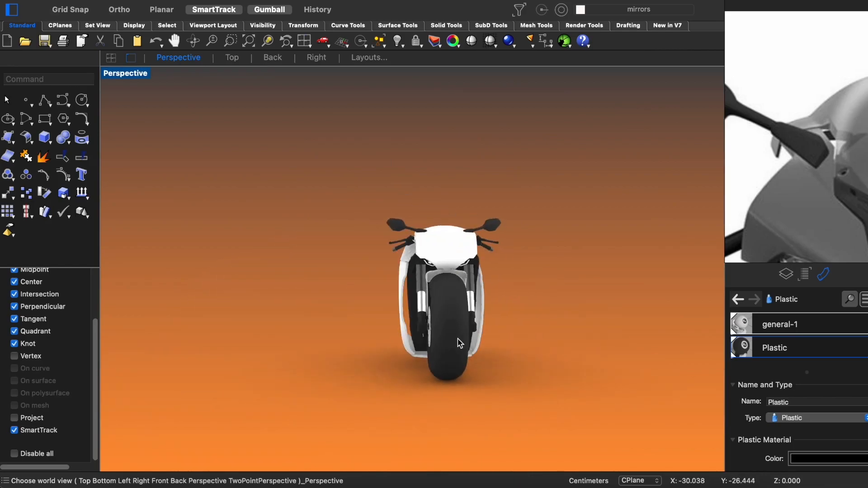
right_drag(446, 369, 600, 390)
scroll(421, 232, up, 5)
right_drag(421, 233, 517, 362)
- Select the body panel to detail and zoom in on its flat pale plate
click(561, 226)
shift+click(484, 246)
key(super+h)
scroll(318, 272, down, 8)
right_drag(378, 225, 369, 242)
click(318, 244)
text(zs)
key(Return)
key(Escape)
scroll(345, 222, up, 5)
- Draw a small circle by centre and radius near the plate's narrow end and extrude it into a short tube
right_drag(343, 215, 330, 200)
click(69, 121)
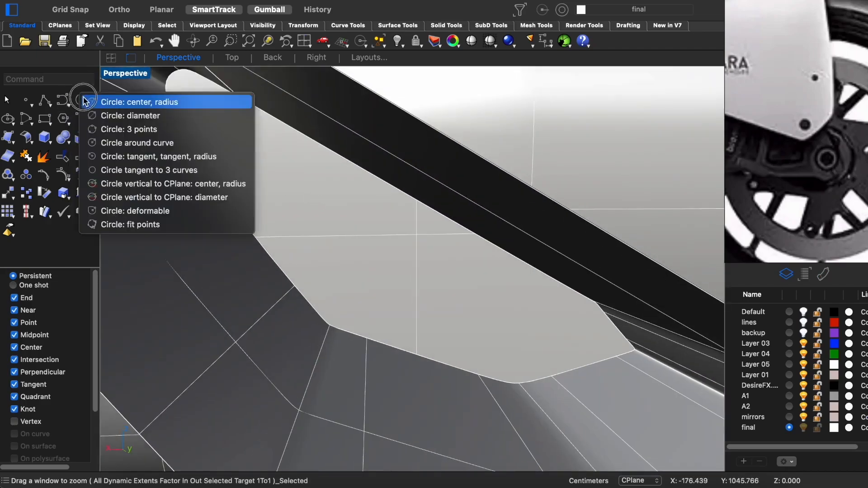
click(131, 99)
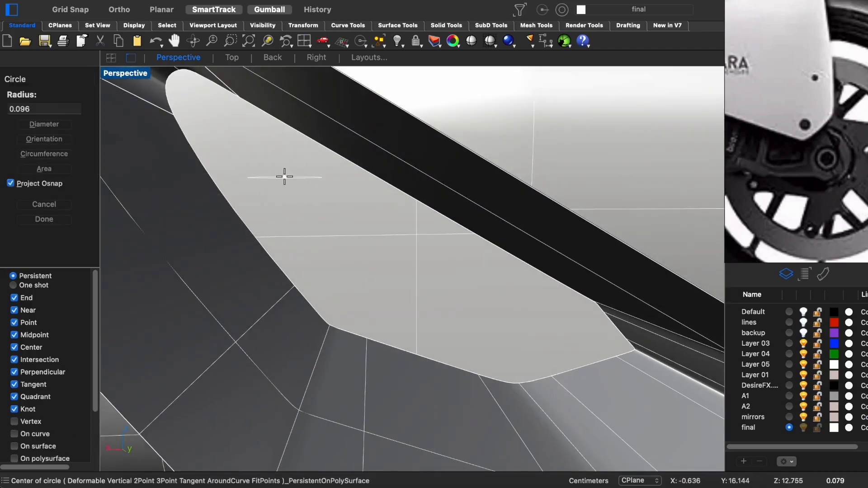
right_drag(290, 236, 245, 242)
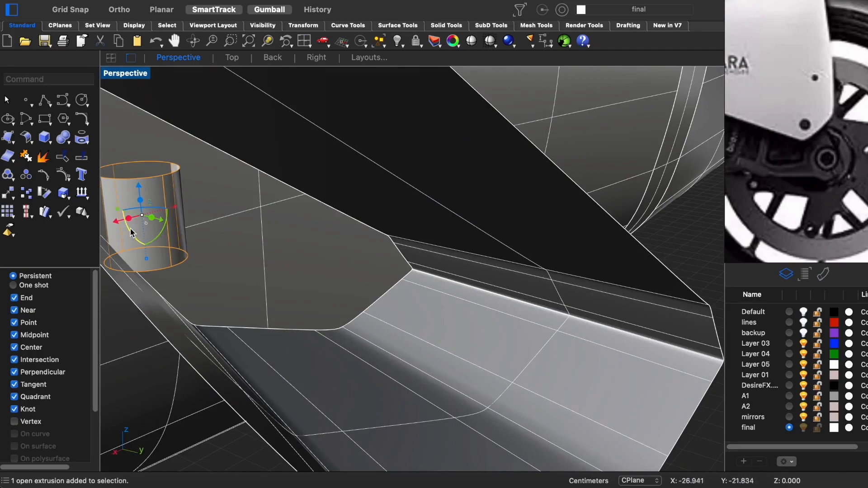
- Turn the short tube to stand square to the pale plate, scale it down, and cap its ends
shift+drag(136, 230, 184, 226)
right_drag(185, 226, 236, 190)
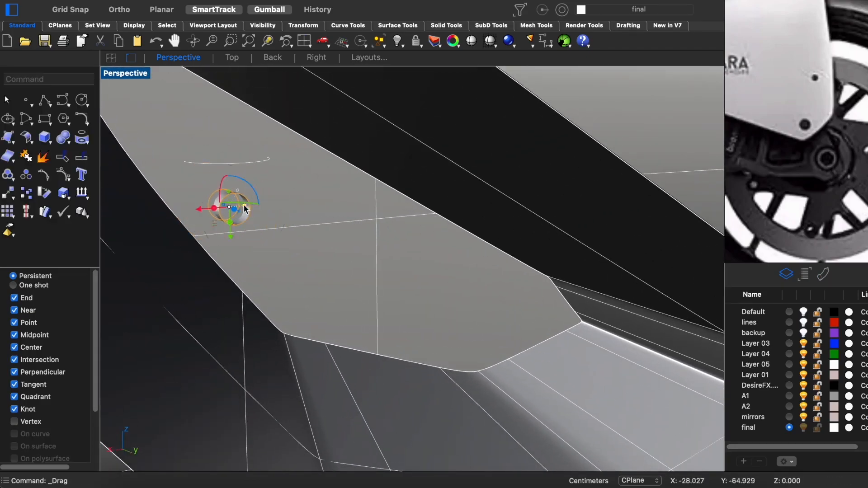
shift+drag(245, 208, 243, 208)
right_drag(296, 283, 394, 313)
drag(241, 271, 243, 272)
text(cap)
key(Return)
right_drag(254, 271, 301, 314)
scroll(357, 260, up, 5)
- Move the capped cylinder into place so that it passes through the pale plate
click(323, 42)
key(ctrl+alt+w)
scroll(371, 203, down, 10)
drag(434, 146, 435, 146)
key(ctrl+F4)
key(ctrl+alt+s)
mouse_move(401, 205)
right_down()
mouse_move(399, 122)
mouse_move(355, 153)
right_up()
drag(324, 142, 323, 141)
scroll(329, 136, up, 10)
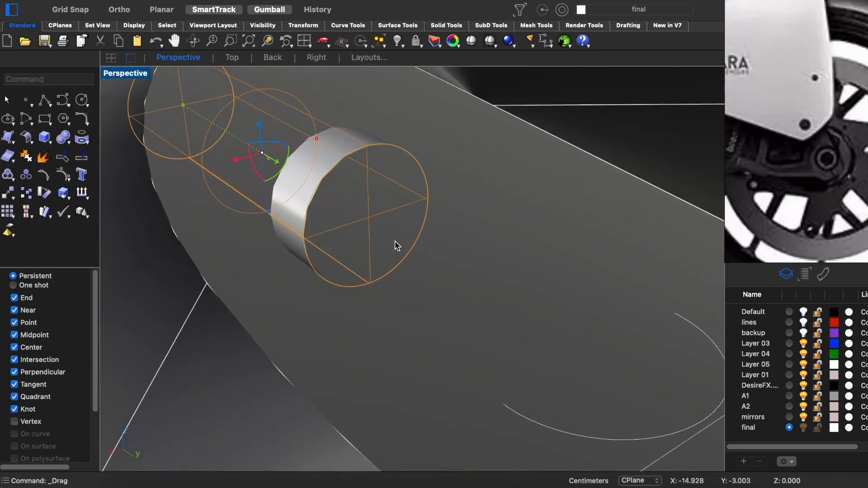
- Isolate the cylinder, make a smaller concentric copy, and subtract the copy from it with BooleanDifference
right_drag(408, 254, 438, 128)
click(461, 200)
drag(388, 226, 517, 310)
click(458, 299)
drag(456, 270, 390, 227)
click(351, 148)
text(BooleanDifference)
key(Return)
click(434, 244)
key(Return)
- Extrude the round face inside the hollow cylinder into a solid inner cylinder
right_drag(434, 244, 390, 202)
click(390, 201)
key(Delete)
click(388, 206)
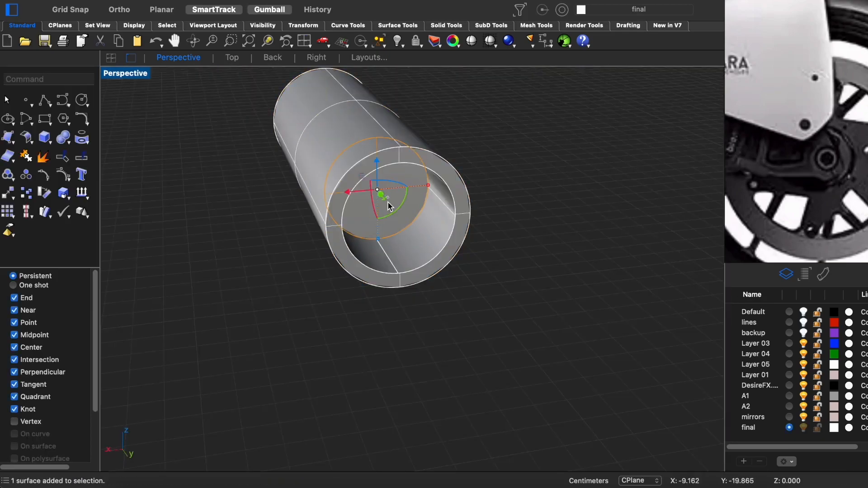
drag(382, 200, 397, 234)
key(Escape)
- Make a smaller concentric copy of the inner cylinder and subtract it with BooleanDifference to cut a central hole
shift+drag(447, 225, 484, 363)
click(408, 219)
scroll(413, 247, up, 5)
click(408, 201)
click(467, 223)
drag(440, 278, 419, 242)
click(394, 163)
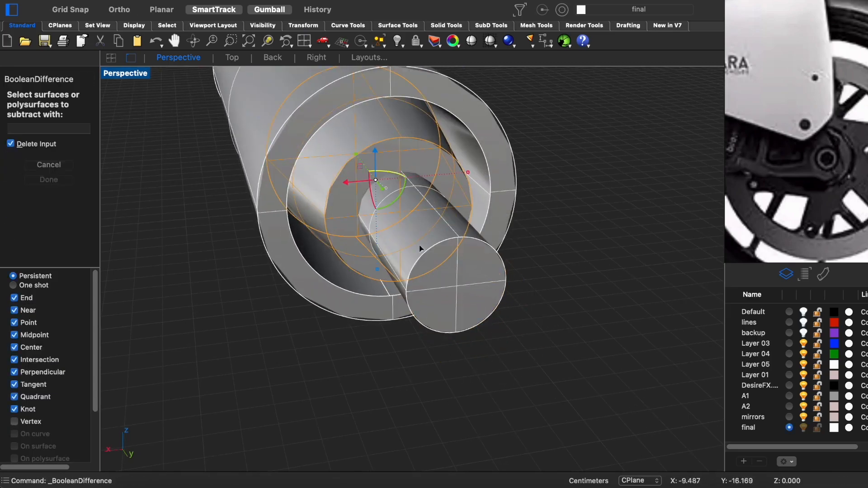
click(409, 206)
key(Return)
- Show all hidden objects again around the finished two-part fastener
click(393, 358)
scroll(394, 335, down, 6)
key(alt+super+h)
right_drag(407, 296, 413, 289)
scroll(409, 258, up, 5)
- Assign the Metal (1) material to the fastener's inner part and Plastic to its outer ring, in rendered display
click(821, 274)
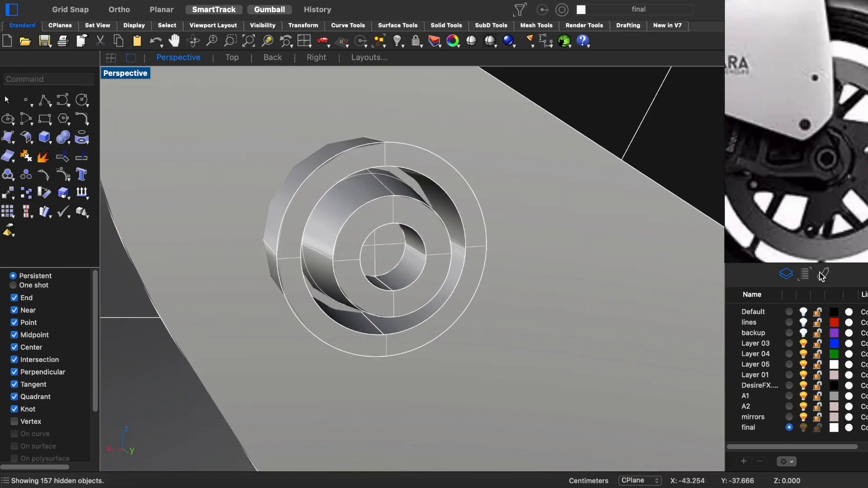
key(alt+super+r)
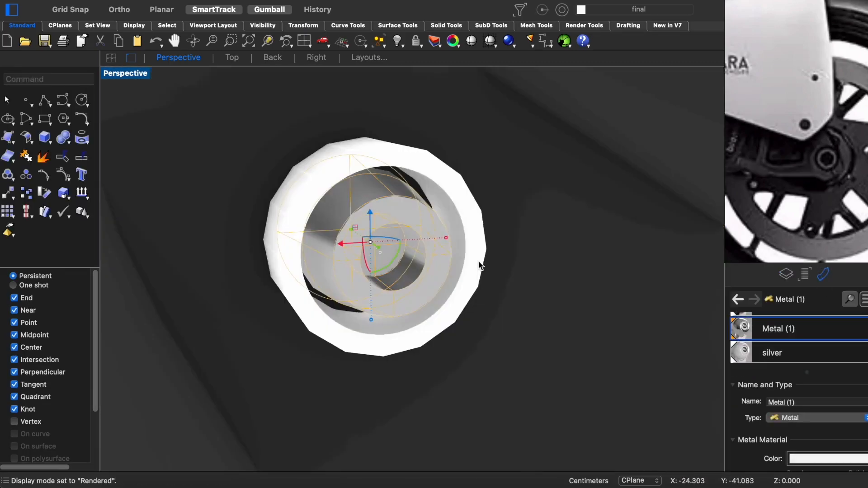
drag(269, 282, 292, 270)
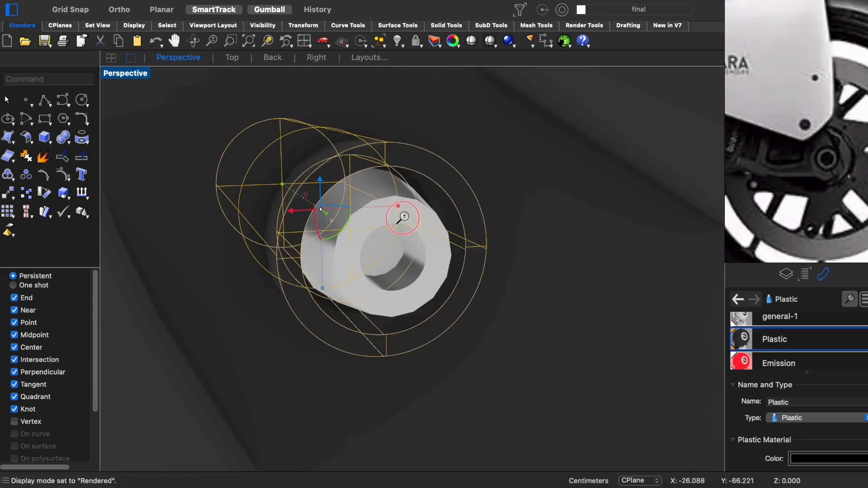
right_drag(401, 216, 405, 236)
- Position the selected fastener pieces on the motorcycle's body in the wireframe back view, and hide the selected part in shaded display
scroll(406, 237, down, 5)
key(alt+super+s)
scroll(415, 221, down, 5)
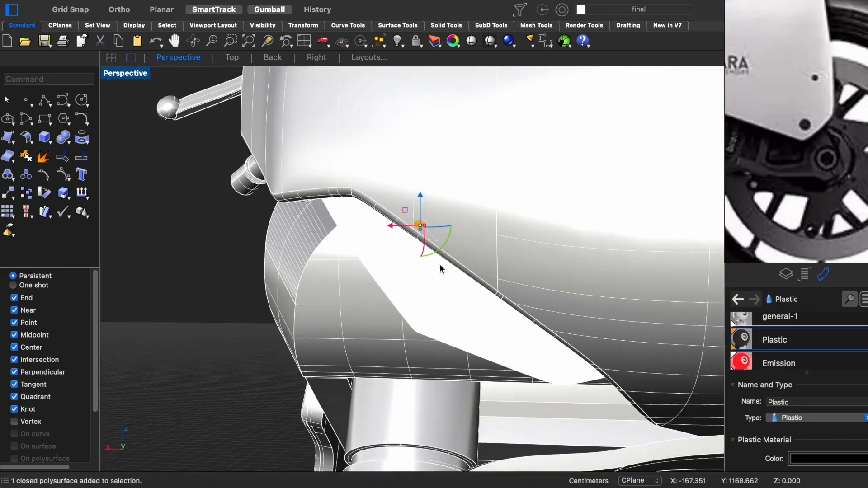
key(ctrl+super+f)
key(ctrl+super+b)
key(alt+super+w)
right_drag(595, 320, 282, 273)
scroll(523, 262, up, 8)
scroll(488, 248, up, 6)
key(alt+super+m)
scroll(484, 257, down, 8)
right_drag(624, 276, 283, 304)
key(alt+super+s)
click(486, 255)
key(super+h)
- Examine the motorcycle with its fastener details in rendered and shaded perspective
scroll(483, 235, up, 5)
key(ctrl+super+p)
mouse_move(482, 203)
right_down()
mouse_move(347, 229)
mouse_move(401, 266)
mouse_move(367, 279)
mouse_move(360, 312)
right_up()
scroll(401, 266, up, 8)
key(alt+super+r)
scroll(361, 312, down, 6)
key(alt+super+s)
scroll(398, 373, down, 6)
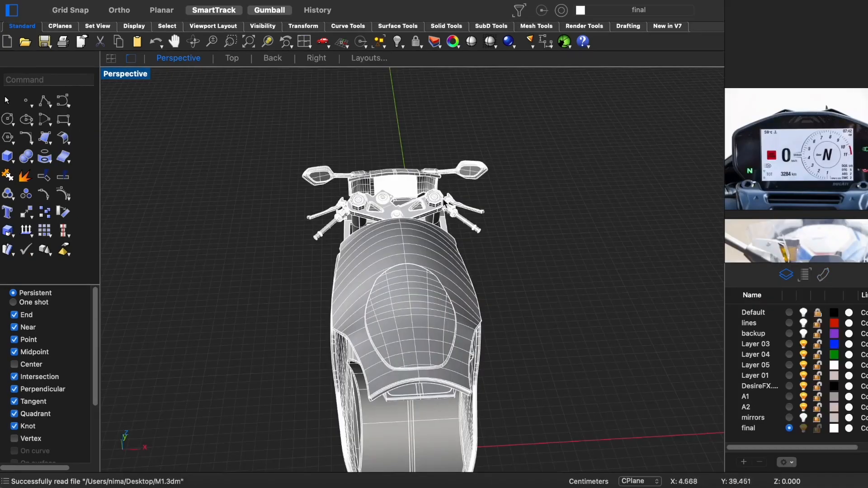
- Isolate the instrument display block between the handlebars by hiding all other objects
drag(415, 187, 643, 178)
right_drag(644, 177, 418, 283)
key(super+i)
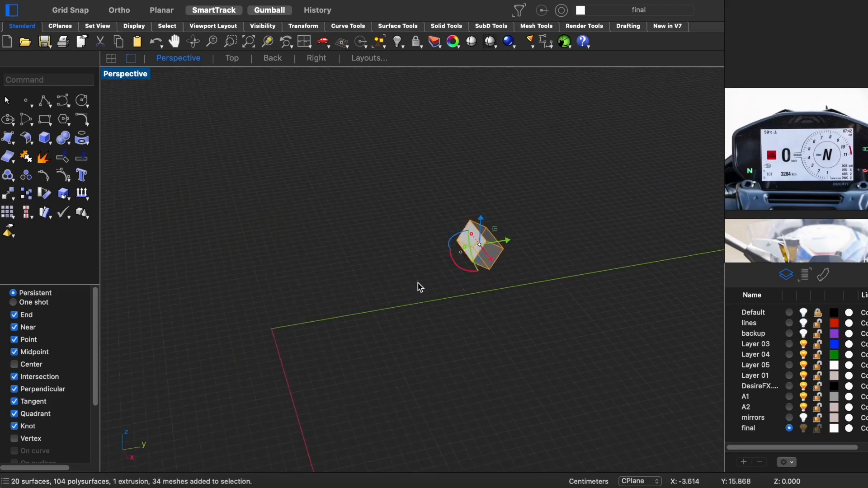
- Rotate the display block square to the axes in the right view, and show it in the wireframe top view
key(ctrl+super+r)
scroll(440, 197, up, 5)
drag(387, 208, 343, 180)
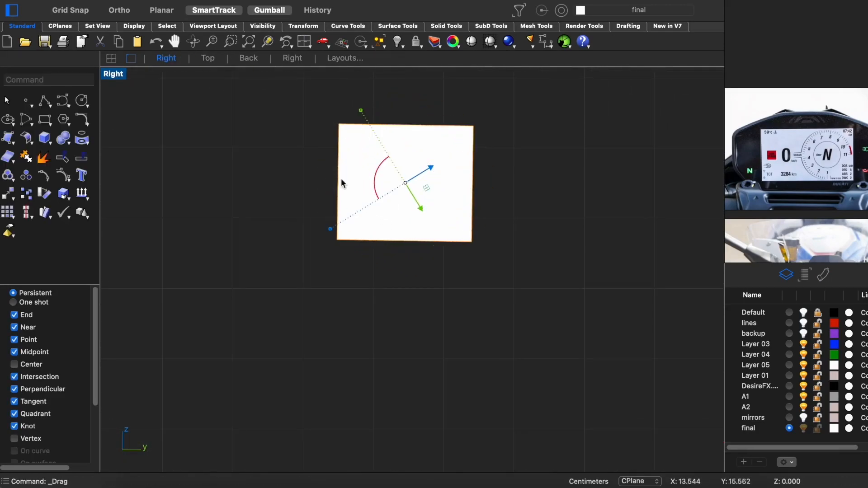
key(ctrl+super+t)
scroll(454, 273, up, 4)
key(ctrl+super+w)
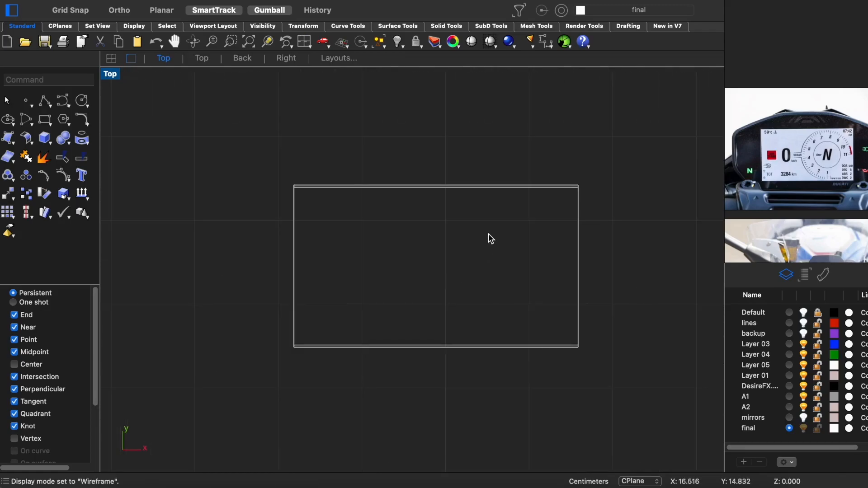
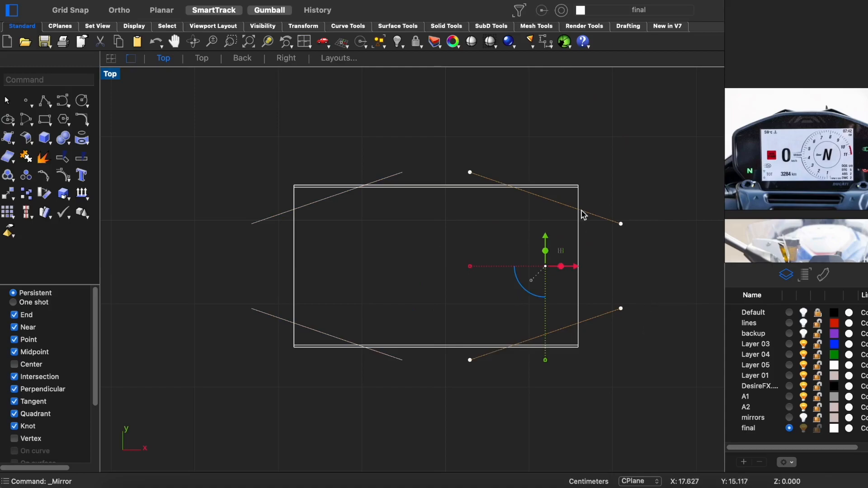
- Cut the display block with the four slanted lines using WireCut in the Z direction
shift+drag(277, 149, 192, 355)
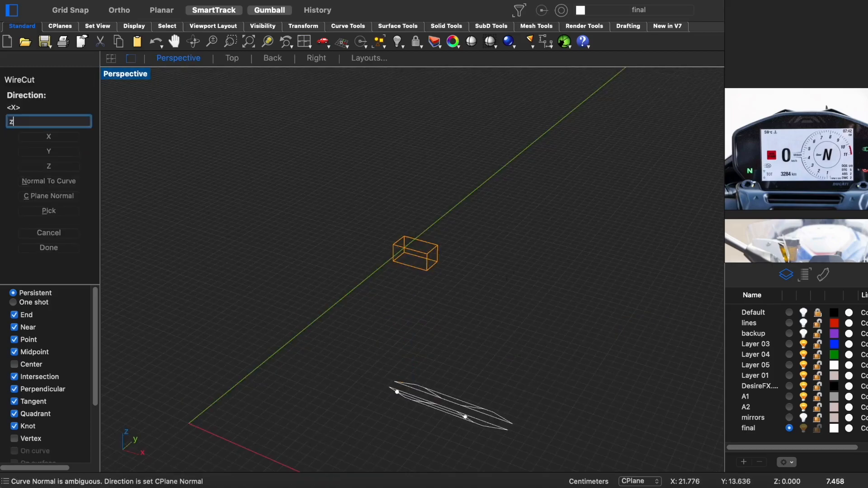
key(Return)
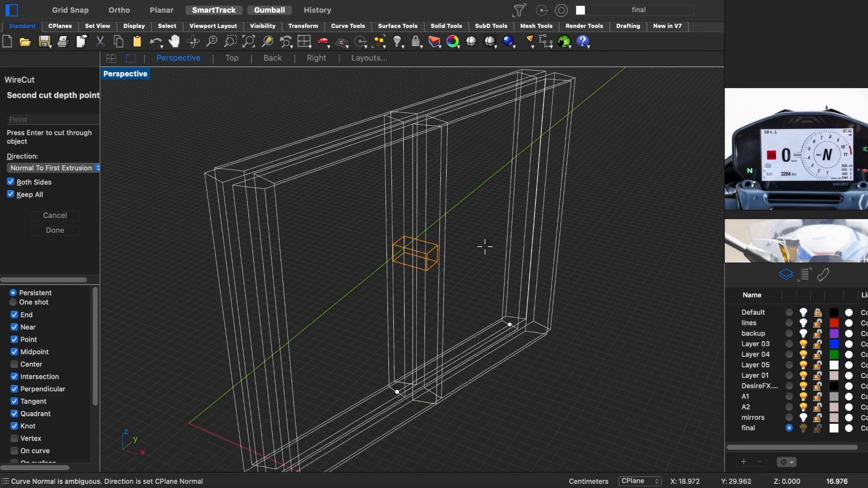
click(480, 268)
ctrl+right_drag(428, 263, 429, 230)
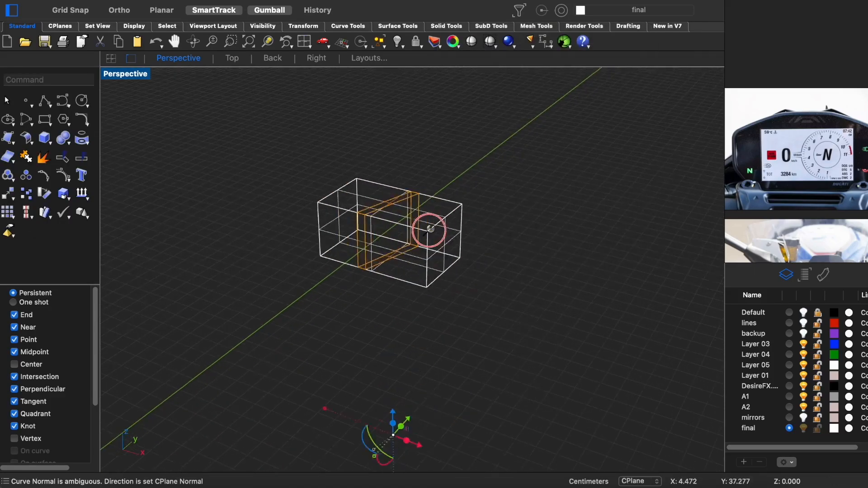
right_drag(421, 425, 414, 398)
ctrl+right_drag(415, 398, 414, 425)
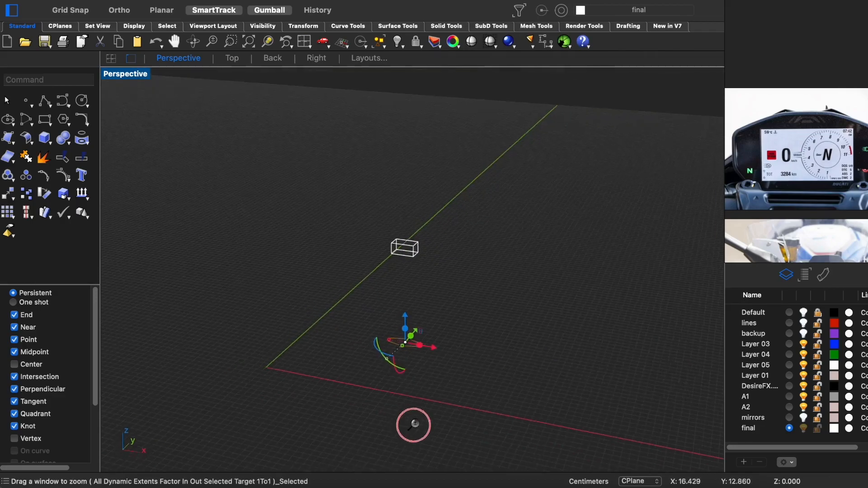
ctrl+right_drag(388, 355, 416, 304)
right_drag(418, 383, 427, 336)
- Remove the four corners of the display block along the slanted lines with BooleanDifference in shaded display
key(ctrl+alt+s)
shift+click(408, 231)
shift+click(372, 270)
key(Return)
right_drag(392, 276, 435, 226)
key(Return)
click(424, 329)
text(BooleanDifference)
key(Return)
- Try to fillet the outer vertical edges of the display block with FilletEdge
drag(486, 258, 368, 360)
key(Return)
scroll(441, 343, up, 8)
click(443, 346)
right_drag(444, 347, 384, 294)
text(FilletEdge)
click(396, 346)
click(520, 310)
right_drag(520, 310, 328, 343)
click(417, 327)
click(549, 314)
right_drag(549, 313, 433, 358)
key(Return)
key(Return)
click(433, 357)
right_drag(433, 357, 429, 395)
drag(428, 347, 432, 319)
- Undo the fillets on the display block and show the block in the top view
click(451, 175)
right_drag(451, 175, 454, 331)
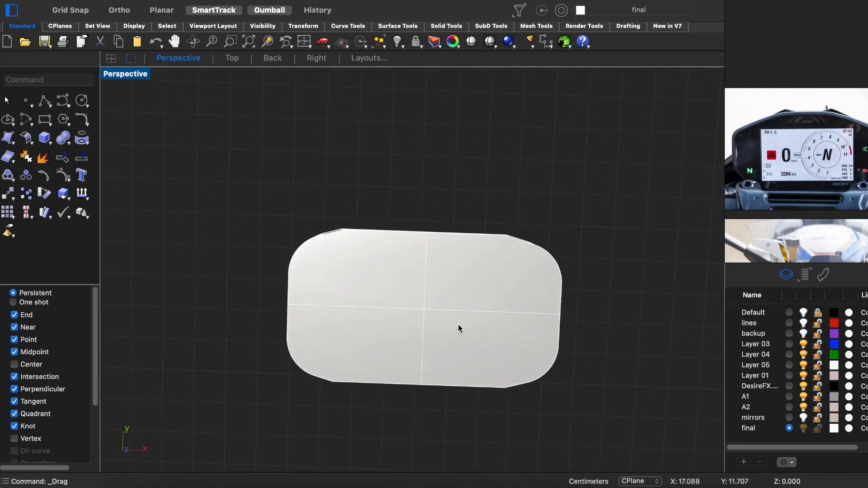
key(super+z)
right_drag(478, 292, 481, 301)
key(super+z)
key(super+z)
key(ctrl+F1)
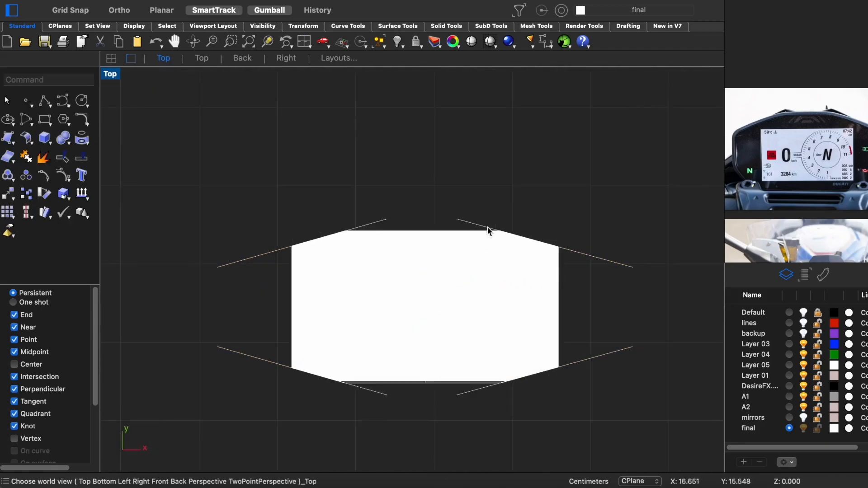
- Fillet the display block's outer vertical edges with radius 0.5 and delete the slanted guide lines
key(ctrl+F4)
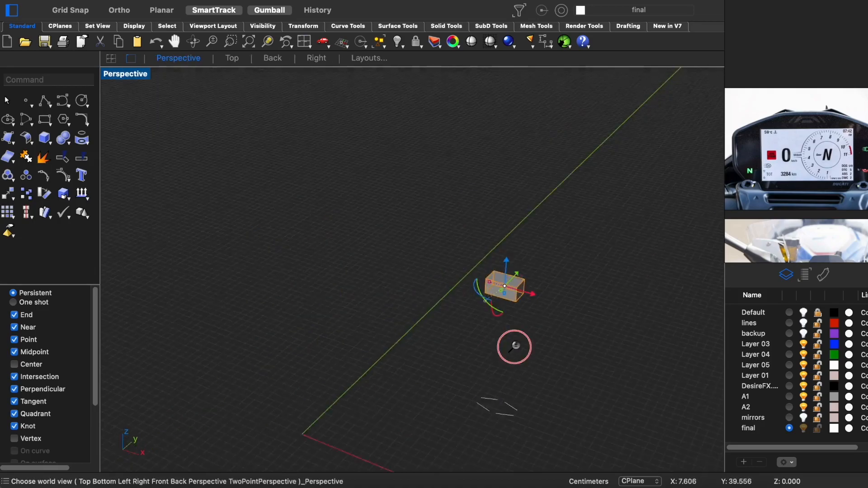
ctrl+right_drag(510, 323, 526, 195)
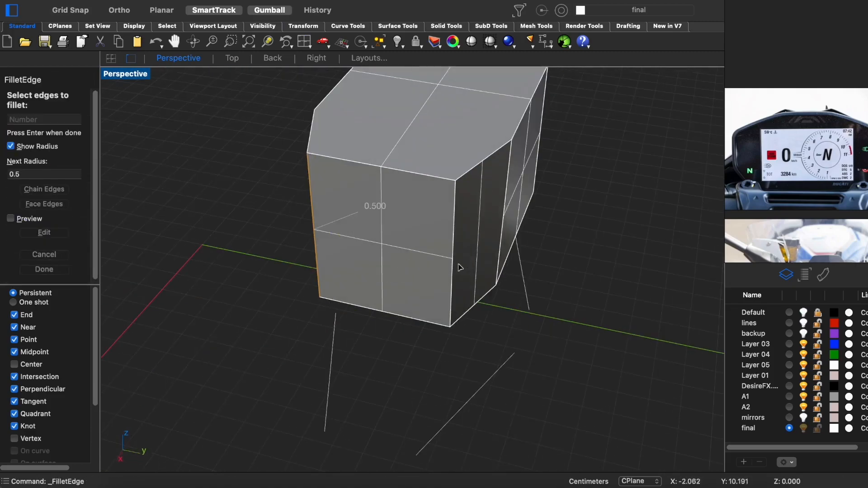
right_drag(461, 271, 527, 342)
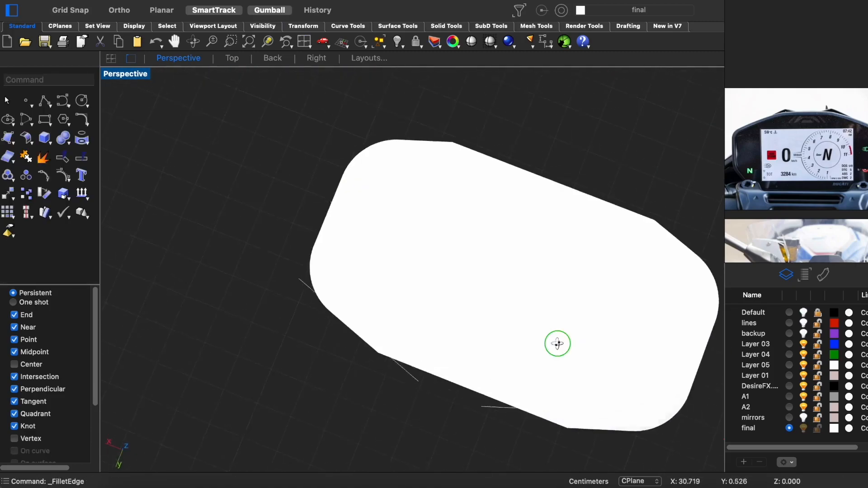
key(ctrl+F1)
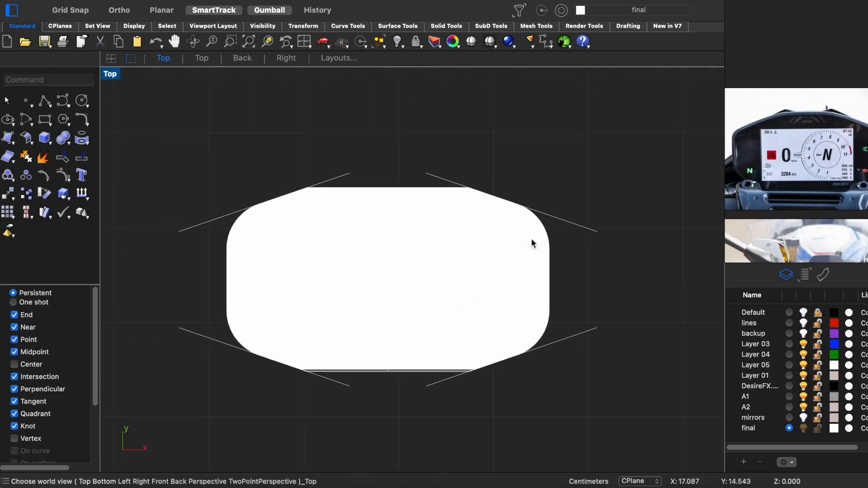
key(Delete)
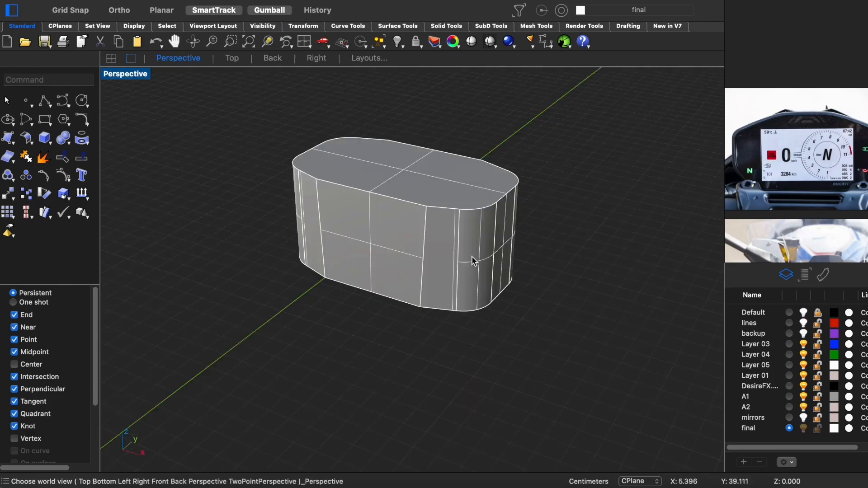
- Fillet the remaining vertical edges along the block's long sides with radius 0.5
right_drag(471, 256, 394, 251)
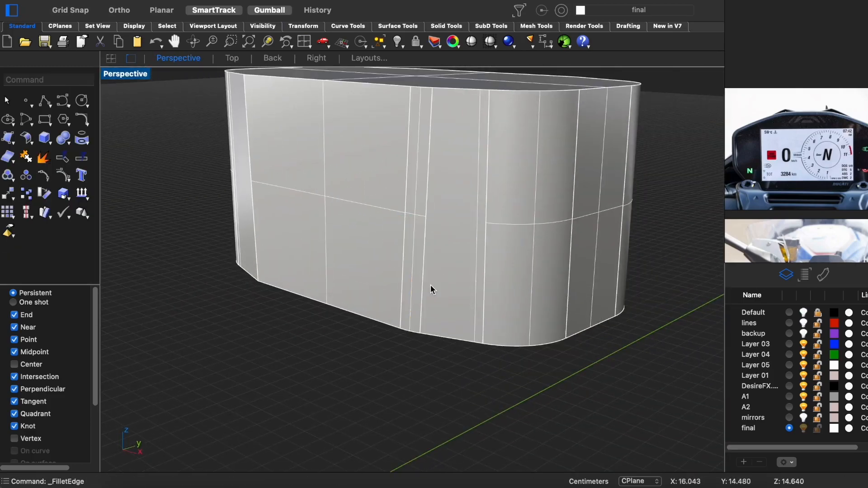
right_drag(430, 285, 489, 297)
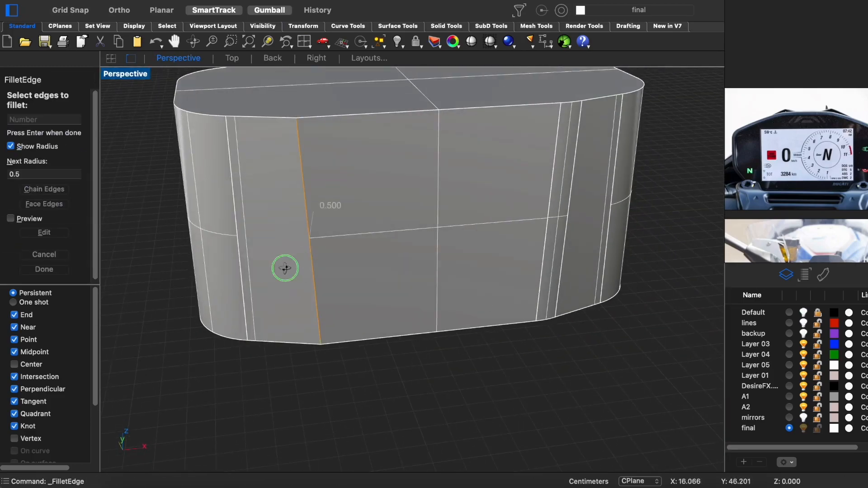
right_drag(285, 268, 249, 187)
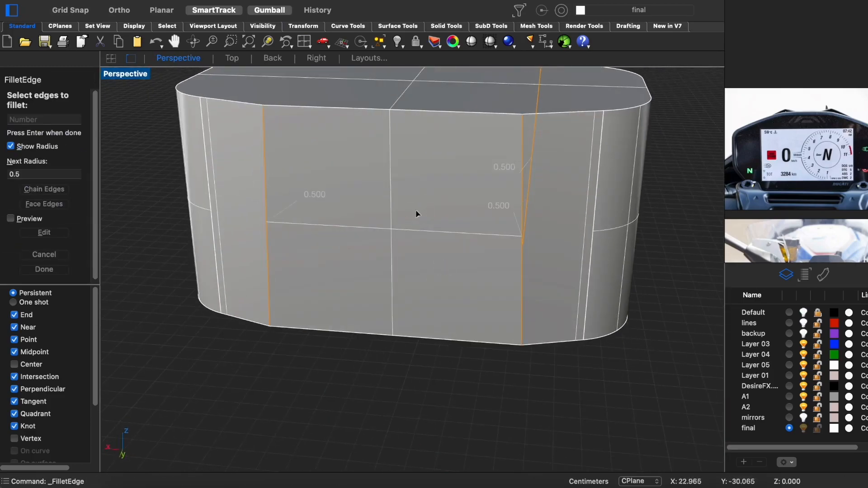
key(Return)
key(Return)
right_drag(417, 214, 444, 275)
key(ctrl+F1)
scroll(453, 260, down, 5)
scroll(454, 256, up, 7)
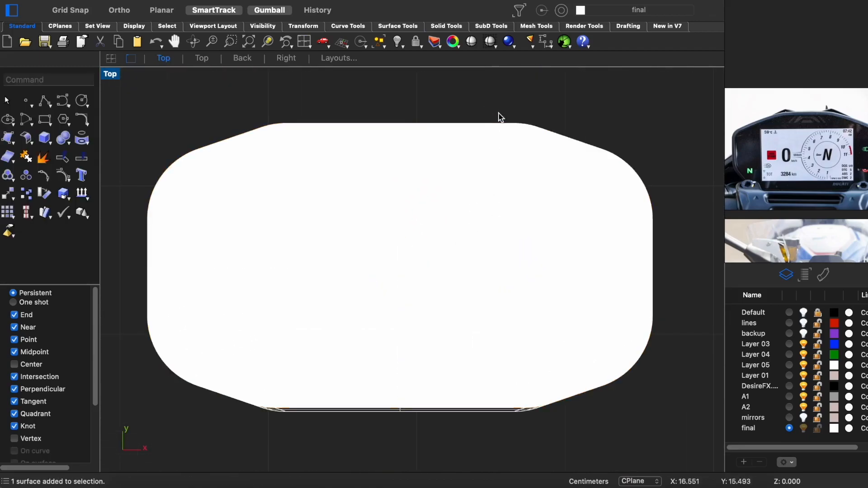
- Select the block's upper face and scale it slightly inward as the outline of the screen recess
key(ctrl+F4)
text(zs)
key(Return)
scroll(429, 217, down, 6)
drag(415, 295, 419, 264)
key(Escape)
scroll(420, 260, up, 5)
right_drag(420, 257, 449, 309)
right_drag(449, 256, 459, 227)
click(459, 227)
scroll(458, 228, up, 2)
shift+right_drag(352, 294, 365, 281)
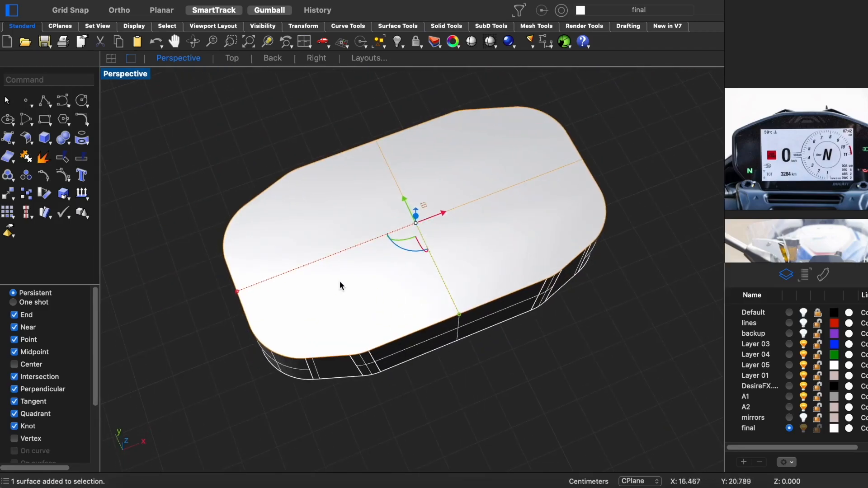
shift+drag(236, 288, 243, 288)
mouse_move(359, 249)
right_down()
mouse_move(362, 270)
mouse_move(401, 246)
mouse_move(413, 226)
mouse_move(404, 252)
mouse_move(304, 235)
mouse_move(307, 209)
right_up()
key(ctrl+alt+w)
key(ctrl+alt+s)
- Recess the screen area into the display block with BooleanDifference, leaving a thin raised rim
click(418, 206)
click(448, 223)
drag(491, 226, 487, 226)
right_drag(511, 224, 448, 203)
scroll(440, 233, up, 3)
drag(417, 186, 417, 166)
click(407, 268)
text(BooleanDifference)
key(Return)
click(405, 220)
key(Return)
- Examine the recessed display block in rendered and shaded perspective
mouse_move(404, 219)
right_down()
mouse_move(399, 298)
mouse_move(390, 240)
mouse_move(436, 262)
right_up()
key(ctrl+alt+r)
scroll(406, 223, down, 5)
key(ctrl+alt+s)
scroll(428, 254, up, 3)
click(433, 299)
key(Escape)
right_drag(433, 299, 487, 244)
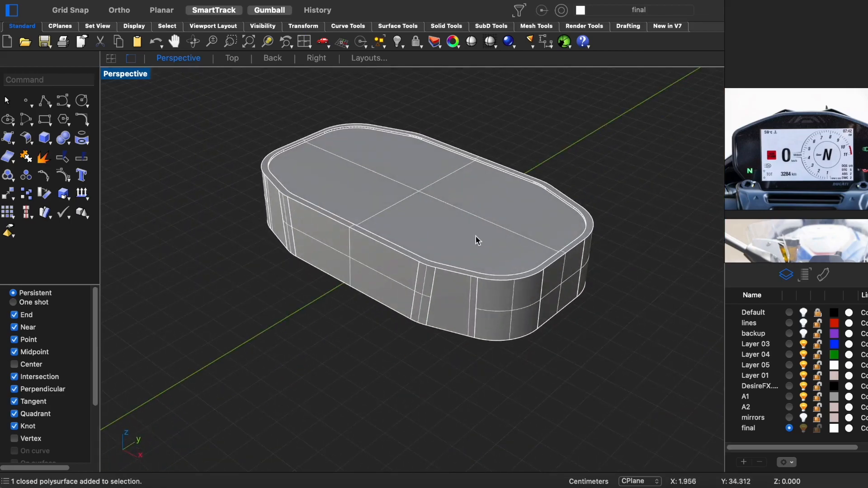
- Show the hidden motorcycle parts and tilt the display to match the original block in the right view
click(486, 244)
key(ctrl+alt+h)
scroll(470, 241, down, 8)
key(ctrl+super+r)
scroll(444, 292, up, 9)
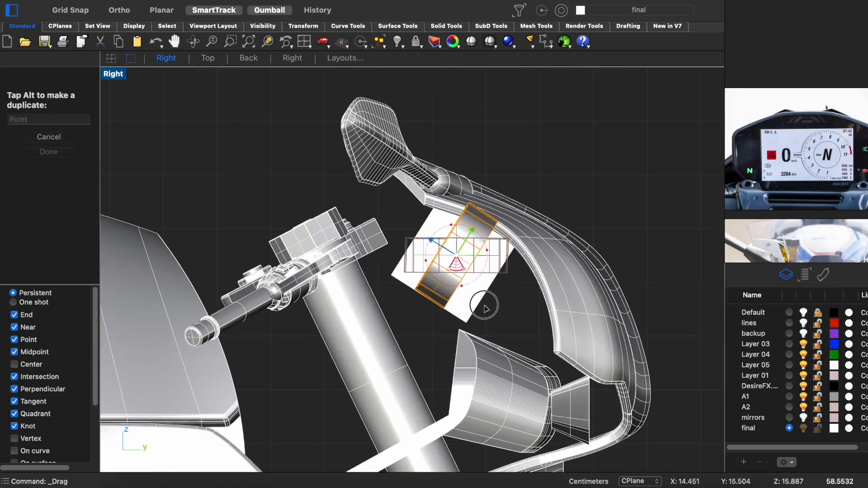
drag(408, 242, 407, 241)
- Align the display sideways with the motorcycle's centre using the top and wireframe front views
key(ctrl+super+t)
scroll(438, 276, down, 10)
right_drag(397, 346, 466, 350)
drag(572, 267, 312, 292)
key(ctrl+super+p)
scroll(294, 296, down, 10)
right_drag(294, 297, 387, 306)
key(ctrl+super+s)
scroll(399, 274, down, 5)
key(ctrl+super+b)
key(ctrl+super+f)
key(ctrl+alt+w)
scroll(412, 285, up, 10)
drag(415, 288, 430, 289)
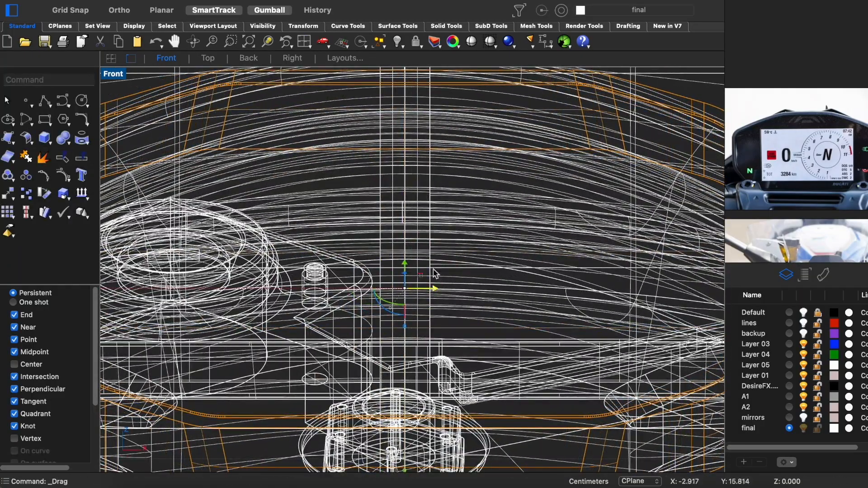
scroll(430, 288, down, 5)
- Delete the original plain block behind the display in shaded perspective
key(ctrl+super+p)
key(ctrl+alt+s)
scroll(522, 249, up, 5)
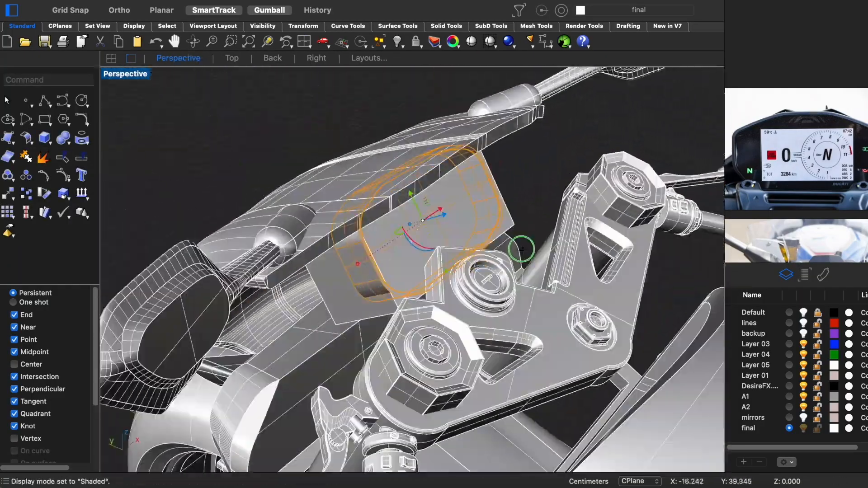
right_drag(522, 248, 472, 250)
right_drag(496, 284, 469, 252)
shift+click(468, 246)
key(Delete)
key(ctrl+alt+h)
scroll(467, 228, down, 5)
- Examine the display between the handlebars in rendered and shaded perspective
right_drag(407, 289, 452, 294)
key(ctrl+alt+r)
scroll(452, 294, down, 5)
right_drag(444, 337, 445, 320)
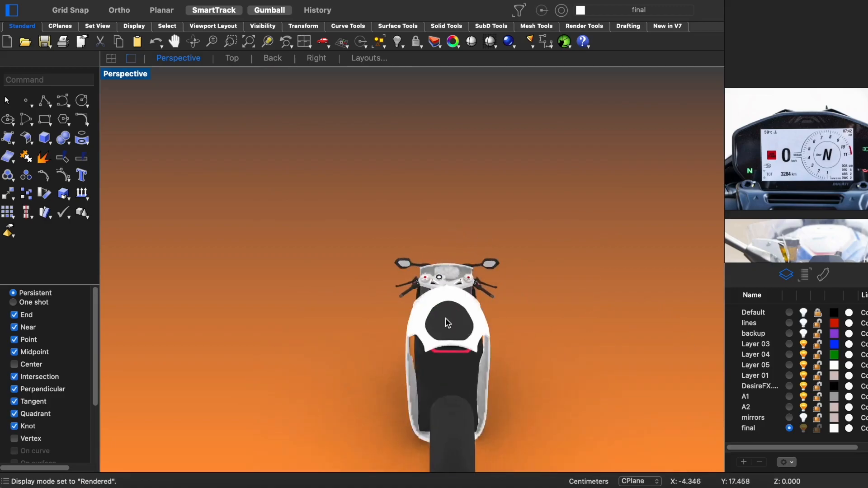
key(ctrl+alt+s)
scroll(463, 221, up, 10)
right_drag(463, 221, 478, 287)
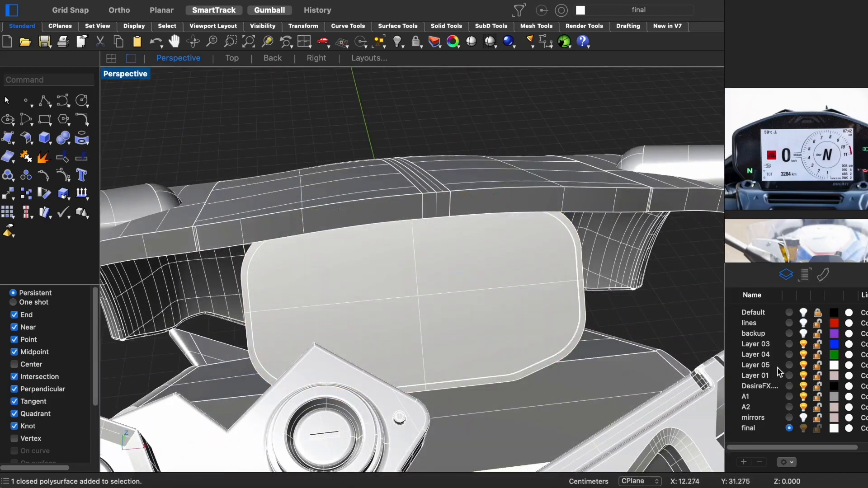
- Assign the Plastic material to the instrument display in rendered view
click(823, 274)
right_drag(543, 312, 561, 305)
click(465, 306)
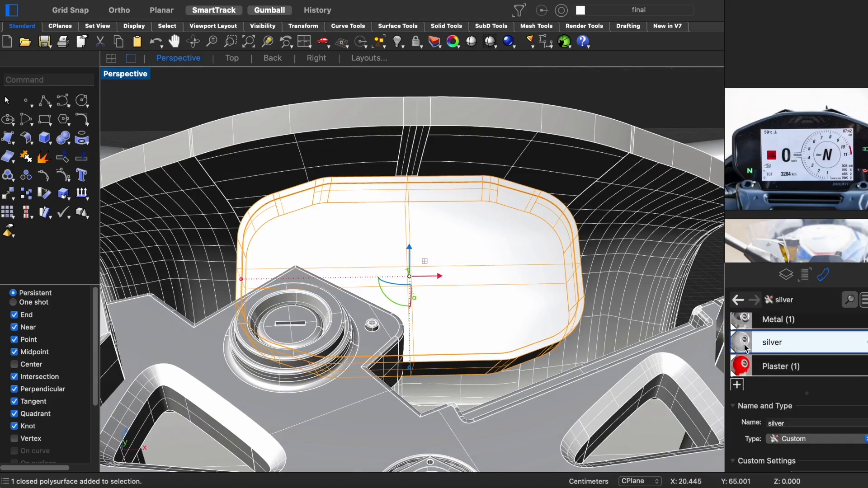
key(ctrl+alt+r)
right_drag(465, 285, 489, 298)
drag(742, 327, 469, 323)
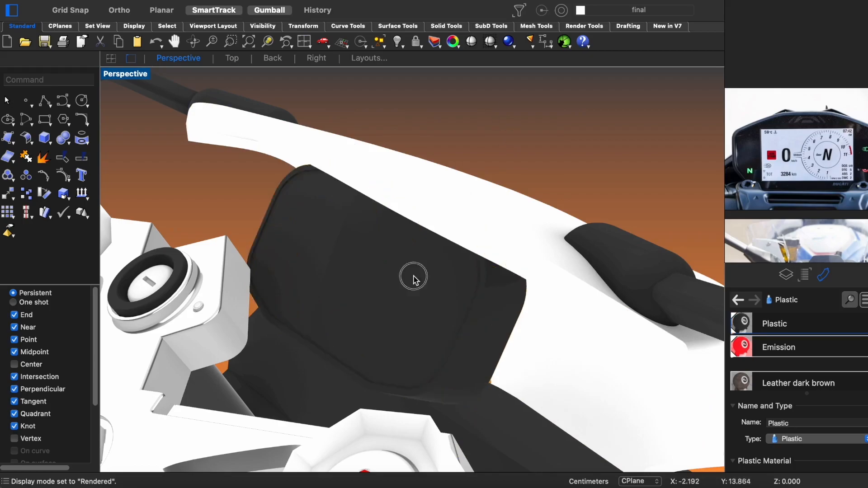
- Extract the display's recessed front face and assign it a separate material
click(479, 384)
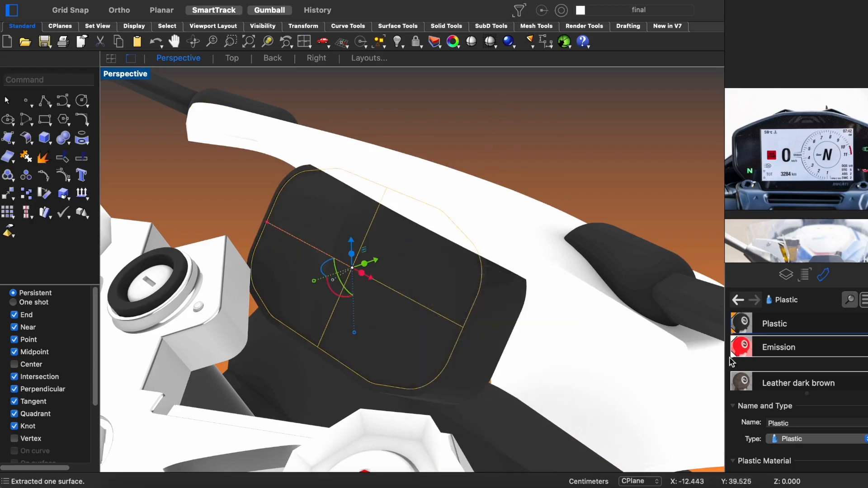
drag(748, 344, 370, 306)
scroll(369, 306, down, 10)
right_drag(370, 306, 805, 312)
scroll(430, 194, up, 10)
mouse_move(480, 281)
right_down()
mouse_move(611, 267)
mouse_move(543, 280)
mouse_move(446, 276)
right_up()
scroll(544, 280, down, 8)
- Select the display housing and screen and shift them slightly toward the handlebars in the shaded right view
key(ctrl+alt+s)
scroll(463, 245, up, 8)
right_drag(463, 245, 478, 252)
scroll(526, 272, up, 7)
click(534, 265)
key(ctrl+F3)
scroll(337, 174, up, 6)
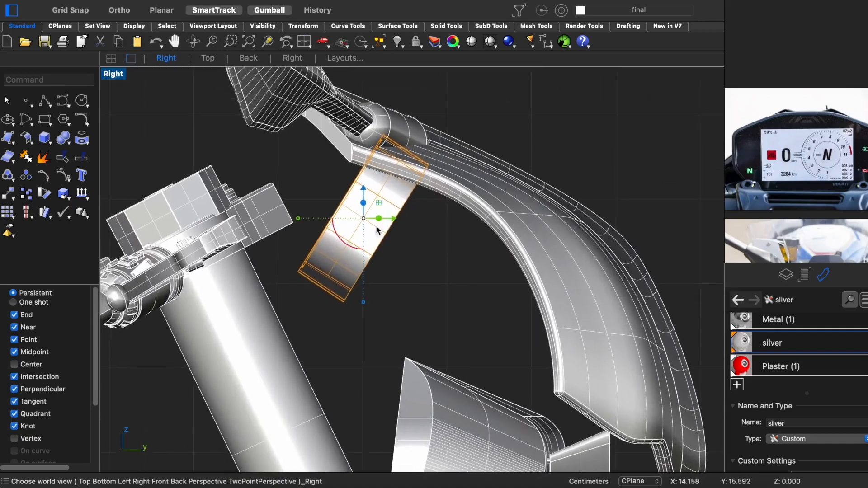
drag(377, 203, 361, 197)
- Examine the repositioned display on the motorcycle in rendered and shaded perspective
key(ctrl+F4)
key(ctrl+shift+s)
right_drag(488, 271, 608, 278)
drag(415, 241, 415, 243)
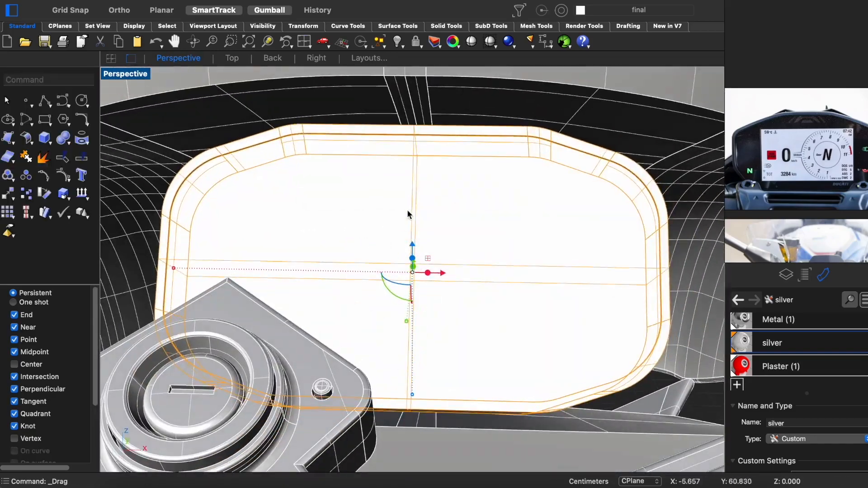
scroll(438, 243, down, 10)
key(Escape)
key(ctrl+alt+r)
right_drag(442, 277, 471, 192)
key(ctrl+alt+s)
- Hide the motorcycle in the right view, examine the handlebar and fairing area on the Default layer's reference image, and restore the model
click(784, 275)
key(ctrl+super+r)
right_drag(685, 119, 631, 122)
drag(676, 93, 185, 444)
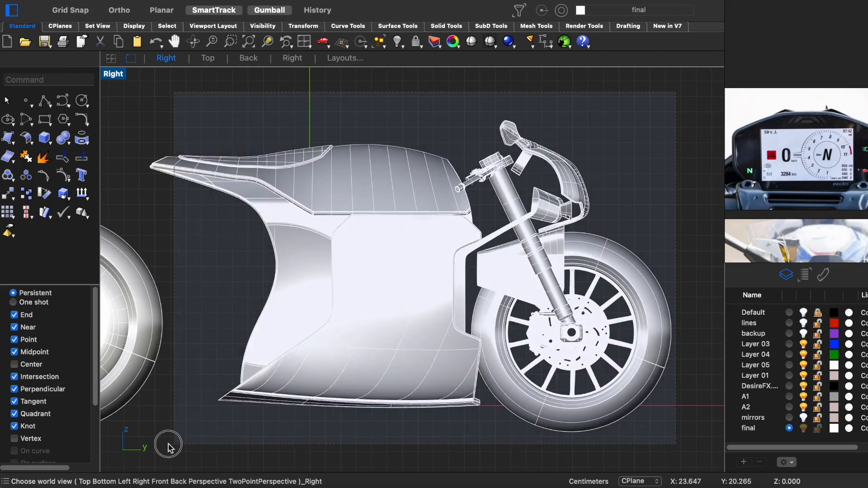
key(ctrl+h)
click(803, 313)
scroll(507, 223, up, 8)
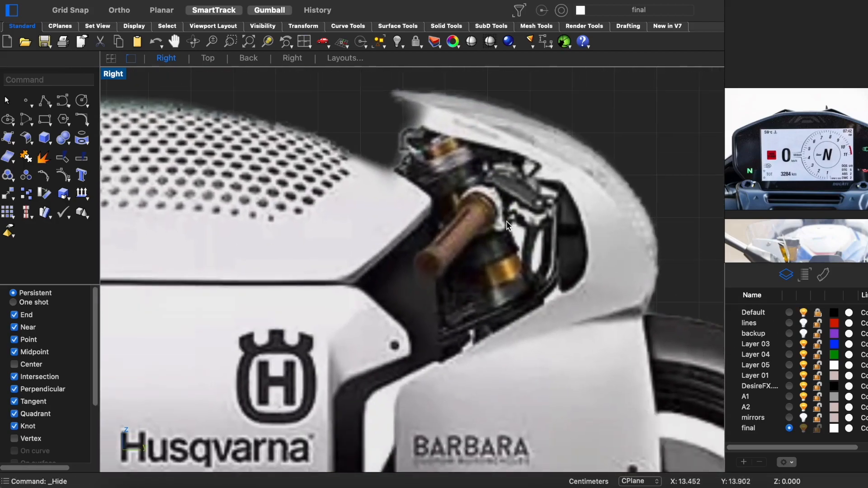
scroll(518, 242, down, 2)
right_drag(508, 267, 486, 277)
click(803, 312)
key(ctrl+alt+h)
scroll(482, 299, down, 6)
key(ctrl+super+p)
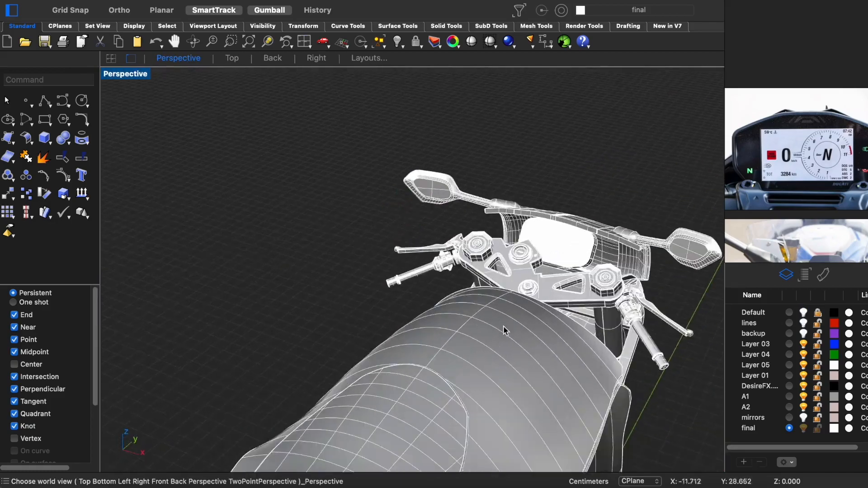
- Select the flat top face of the headlight housing below the instrument display and inspect its edges up close
right_drag(494, 316, 362, 305)
scroll(490, 287, up, 8)
right_drag(490, 287, 540, 326)
click(559, 306)
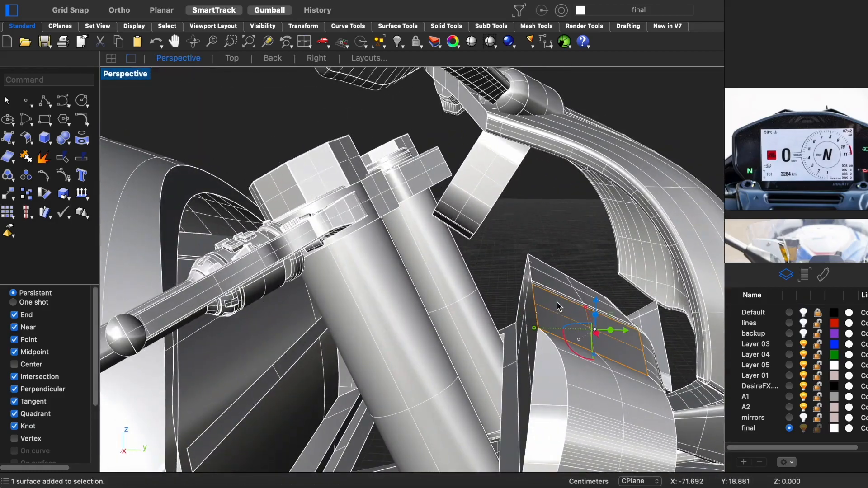
key(ctrl+super+s)
scroll(437, 180, up, 5)
shift+click(436, 166)
scroll(436, 181, down, 6)
scroll(436, 233, down, 5)
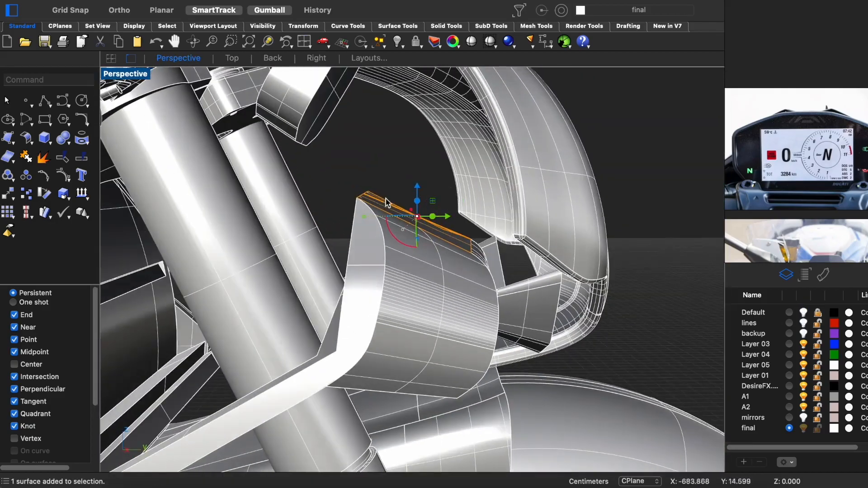
drag(422, 121, 422, 119)
scroll(401, 219, down, 5)
click(409, 203)
right_drag(401, 218, 336, 259)
click(502, 154)
scroll(381, 195, up, 6)
shift+super+click(434, 176)
key(ctrl+super+s)
scroll(372, 246, up, 6)
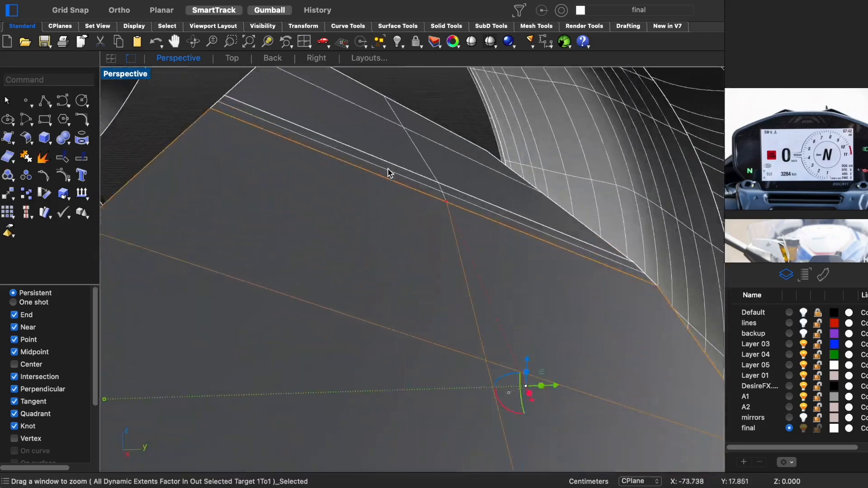
- Extend the headlight housing's flat top face upward into a bracket and tilt its end toward the instrument display
shift+super+click(388, 172)
scroll(393, 223, down, 8)
right_drag(393, 223, 389, 206)
key(Return)
right_drag(361, 253, 384, 254)
drag(378, 226, 390, 250)
drag(364, 208, 375, 208)
right_drag(339, 233, 410, 280)
scroll(408, 277, down, 2)
right_drag(332, 260, 307, 221)
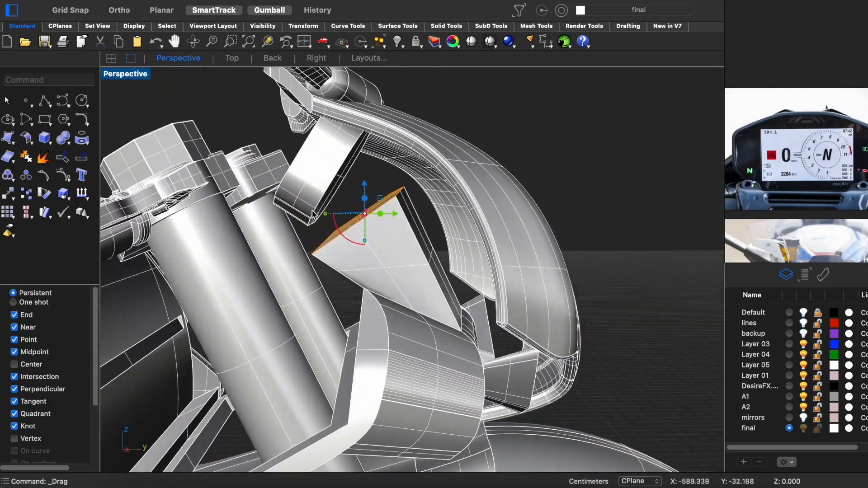
drag(367, 168, 386, 190)
key(ctrl+F3)
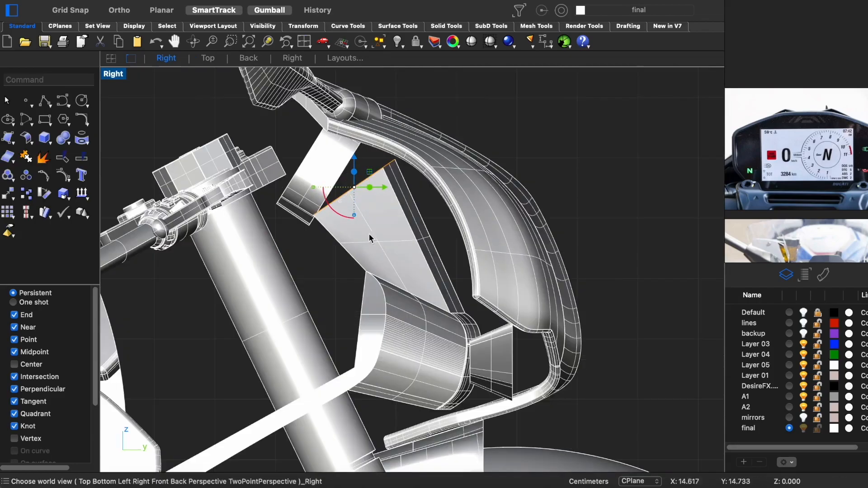
- Adjust the bracket's slanted top end in the right view to meet the lower edge of the instrument display
scroll(388, 183, up, 4)
right_drag(388, 183, 452, 232)
drag(376, 249, 384, 259)
drag(421, 233, 402, 227)
scroll(376, 269, down, 6)
- Examine the bracket between the headlight housing and the instrument display in rendered perspective
key(ctrl+F4)
right_drag(390, 283, 339, 259)
right_drag(423, 262, 488, 298)
scroll(445, 262, down, 5)
scroll(452, 190, up, 5)
mouse_move(452, 195)
right_down()
mouse_move(401, 223)
mouse_move(373, 216)
mouse_move(399, 185)
right_up()
scroll(373, 216, down, 3)
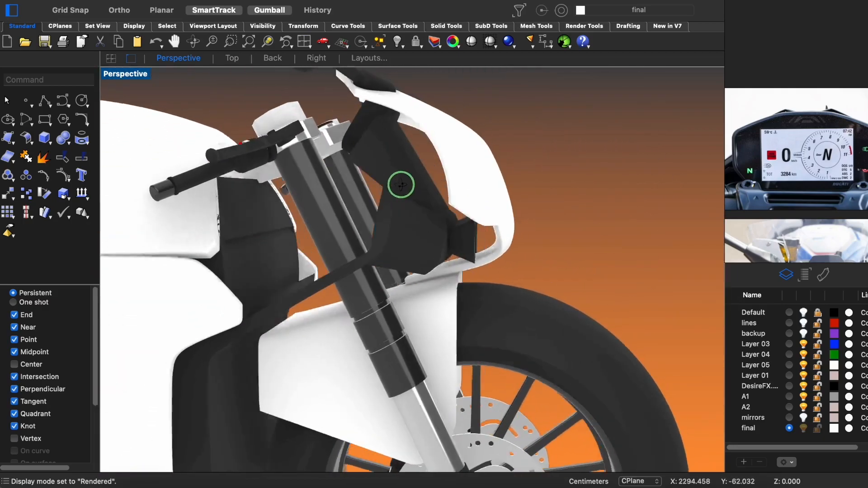
- Inspect the bracket and its surrounding parts in shaded perspective, temporarily hiding the parts in the way
click(399, 185)
key(super+h)
scroll(449, 170, up, 5)
key(ctrl+alt+s)
mouse_move(496, 189)
right_down()
mouse_move(449, 170)
mouse_move(425, 136)
right_up()
click(430, 131)
shift+click(511, 135)
scroll(531, 157, down, 5)
right_drag(511, 136, 556, 151)
key(alt+super+h)
- Select the display bracket together with the headlight housing and isolate them from the rest of the motorcycle
scroll(402, 153, up, 5)
drag(378, 169, 382, 168)
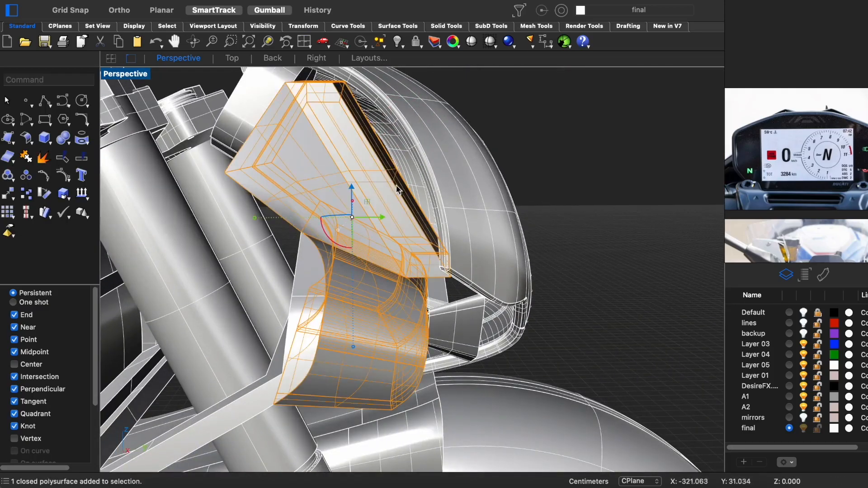
right_drag(395, 187, 447, 195)
click(452, 198)
shift+click(528, 203)
shift+click(561, 199)
right_drag(560, 199, 596, 223)
drag(426, 234, 432, 232)
right_drag(384, 253, 486, 244)
drag(456, 222, 460, 222)
key(alt+super+h)
- Select the large flat face of the isolated bracket and inspect the part from several sides
right_drag(482, 328, 467, 269)
drag(475, 226, 473, 226)
right_drag(473, 226, 502, 253)
click(442, 275)
key(Return)
shift+click(421, 255)
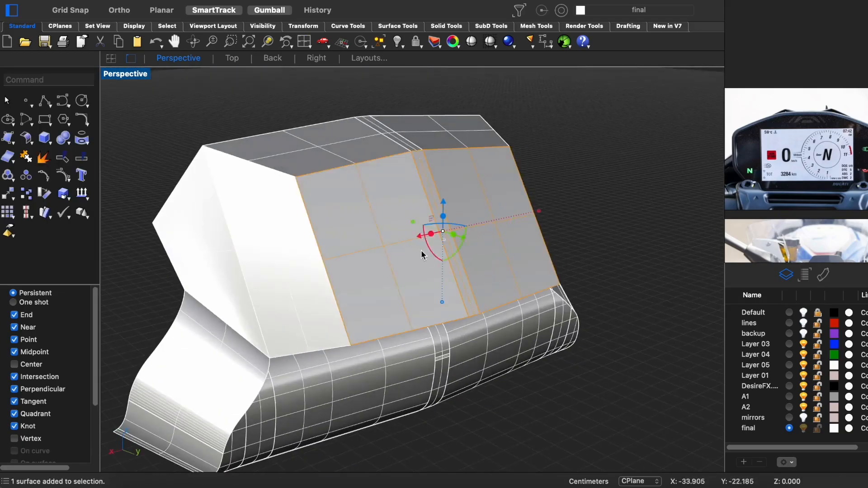
right_drag(422, 255, 559, 234)
shift+drag(525, 246, 528, 246)
right_drag(528, 247, 298, 341)
- Show the hidden motorcycle parts again and examine the complete front end in rendered and shaded perspective
key(alt+super+h)
scroll(506, 282, down, 5)
key(ctrl+alt+r)
scroll(268, 326, down, 5)
scroll(416, 279, up, 5)
scroll(422, 281, down, 5)
scroll(298, 341, down, 3)
right_drag(443, 357, 388, 303)
scroll(360, 304, up, 5)
scroll(359, 304, down, 8)
mouse_move(403, 270)
right_down()
mouse_move(411, 253)
mouse_move(335, 297)
mouse_move(374, 294)
mouse_move(316, 290)
right_up()
scroll(335, 297, up, 3)
key(ctrl+alt+s)
key(ctrl+alt+r)
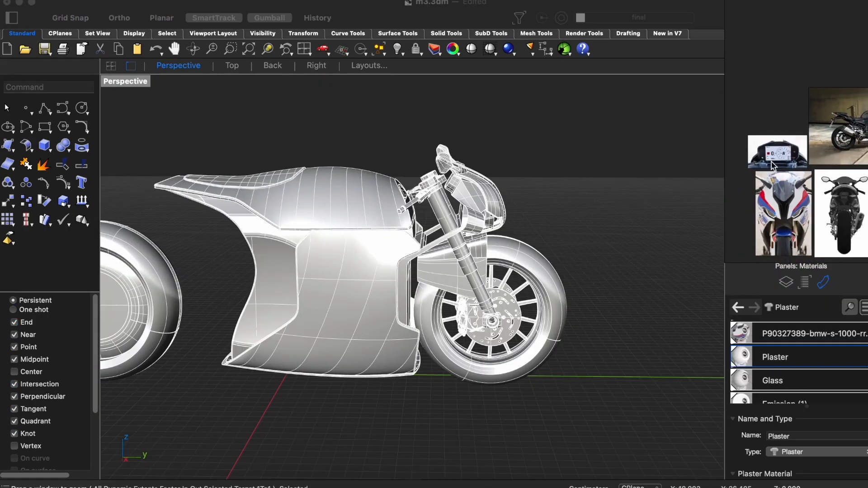
scroll(772, 166, up, 8)
- Browse the motorcycle reference photos for the fork and handlebar area seen from the front and above
middle_drag(769, 136, 805, 172)
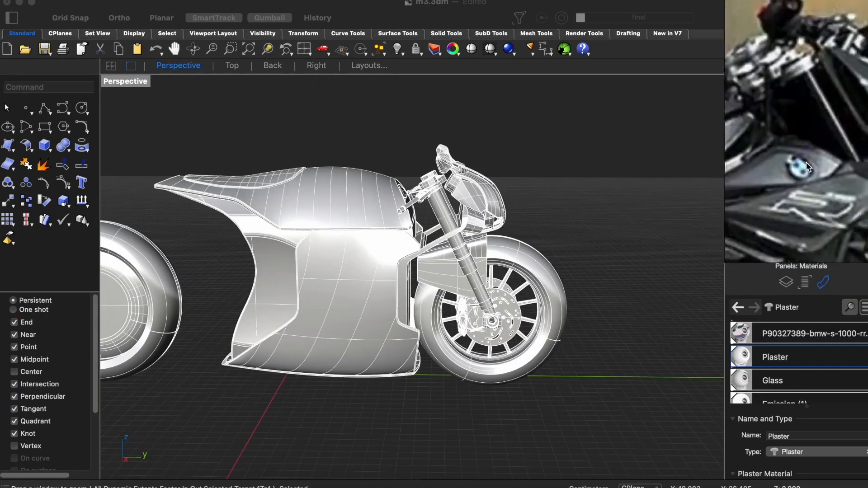
scroll(741, 184, down, 8)
scroll(742, 183, down, 3)
scroll(819, 210, up, 10)
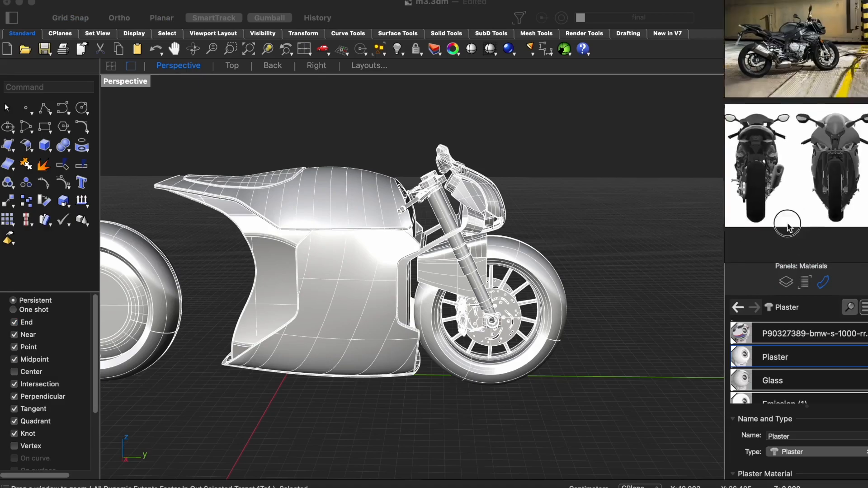
scroll(816, 189, down, 8)
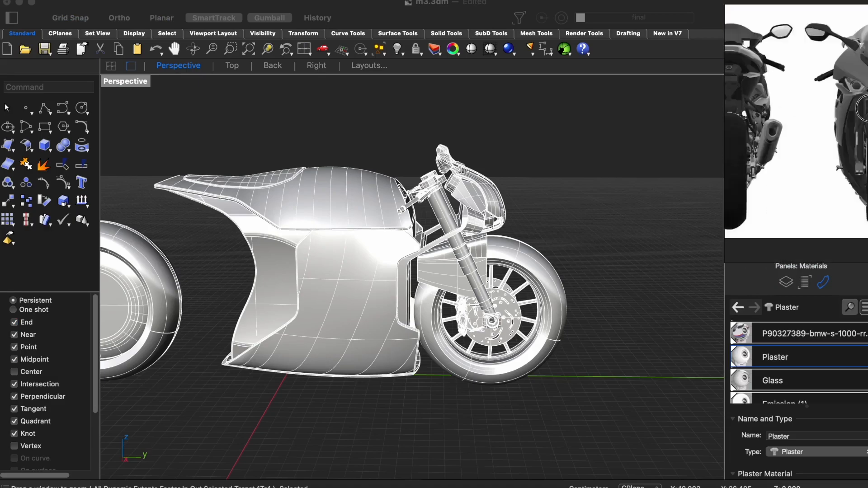
scroll(769, 189, up, 8)
- Isolate the two upper front fork tubes from the rest of the motorcycle
click(584, 206)
click(449, 222)
right_drag(290, 194, 516, 226)
shift+click(367, 229)
key(super+i)
right_drag(422, 306, 298, 289)
alt+drag(299, 248, 673, 254)
shift+right_drag(630, 318, 506, 343)
key(ctrl+super+r)
scroll(441, 296, up, 10)
drag(408, 266, 380, 267)
click(315, 274)
key(ctrl+super+p)
shift+click(540, 337)
scroll(540, 337, up, 5)
right_drag(520, 317, 432, 266)
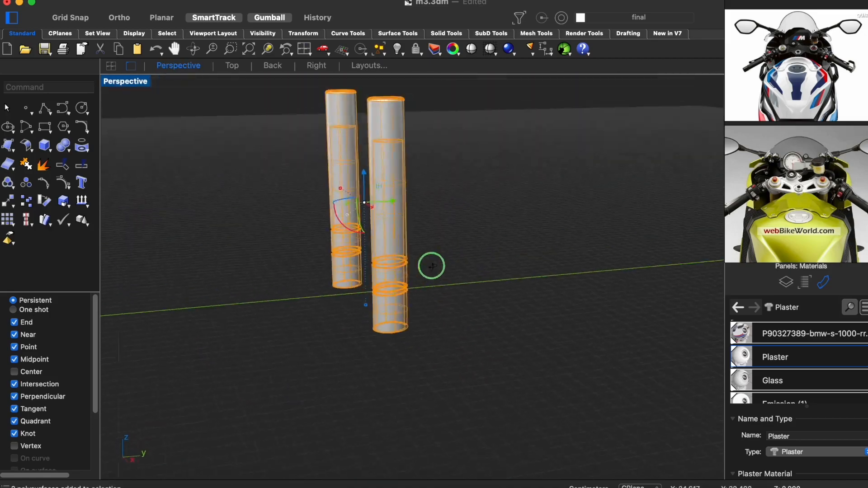
- Examine the isolated fork tubes in the right view
key(ctrl+super+r)
right_drag(379, 227, 351, 288)
scroll(349, 282, up, 5)
drag(344, 256, 340, 262)
scroll(340, 262, down, 5)
right_drag(335, 259, 352, 304)
key(ctrl+super+p)
- Extract one fork tube's circular outer edge as a curve in the top view and enlarge it slightly around the tube
key(ctrl+super+t)
scroll(493, 267, up, 10)
right_drag(500, 262, 455, 187)
scroll(455, 186, up, 10)
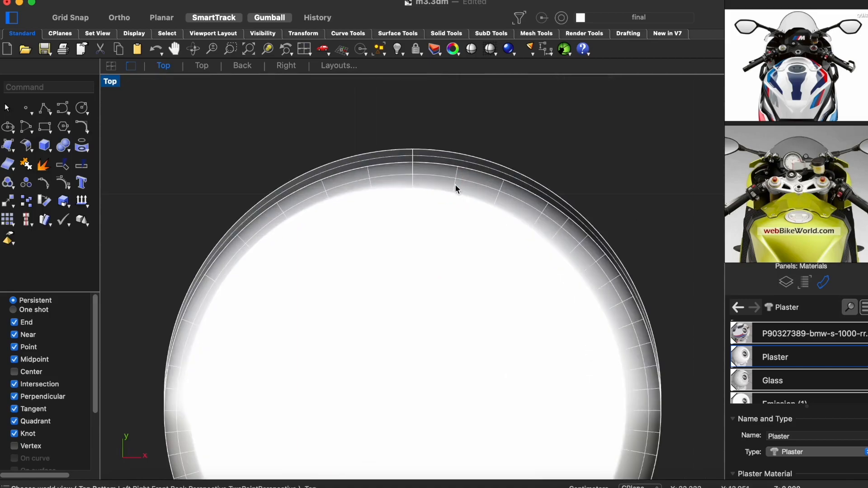
click(463, 171)
click(533, 188)
scroll(378, 211, down, 10)
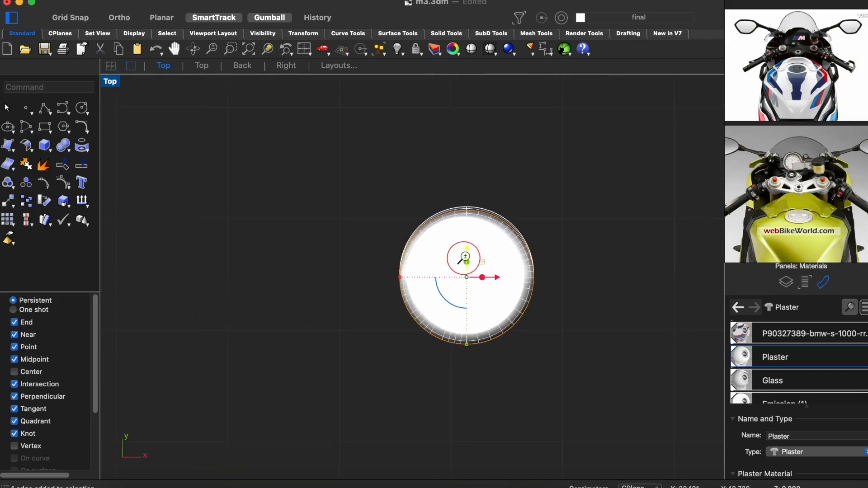
click(470, 207)
scroll(430, 326, down, 5)
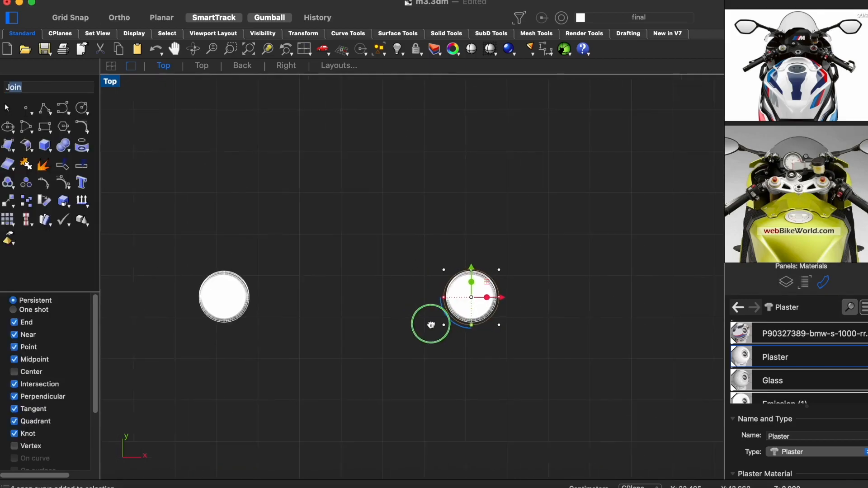
- Duplicate the enlarged circle around the other fork tube in the top view
drag(505, 299, 255, 316)
scroll(326, 250, up, 10)
drag(433, 276, 438, 275)
scroll(443, 275, down, 8)
right_drag(552, 276, 361, 272)
scroll(597, 251, up, 10)
right_drag(626, 254, 474, 201)
scroll(473, 201, down, 1)
click(585, 181)
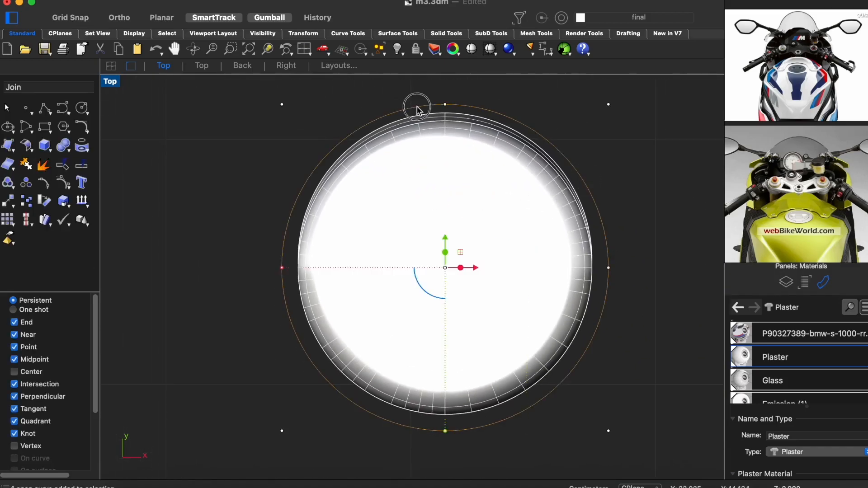
scroll(308, 265, down, 1)
right_drag(308, 265, 506, 287)
scroll(507, 287, down, 6)
right_drag(208, 287, 364, 296)
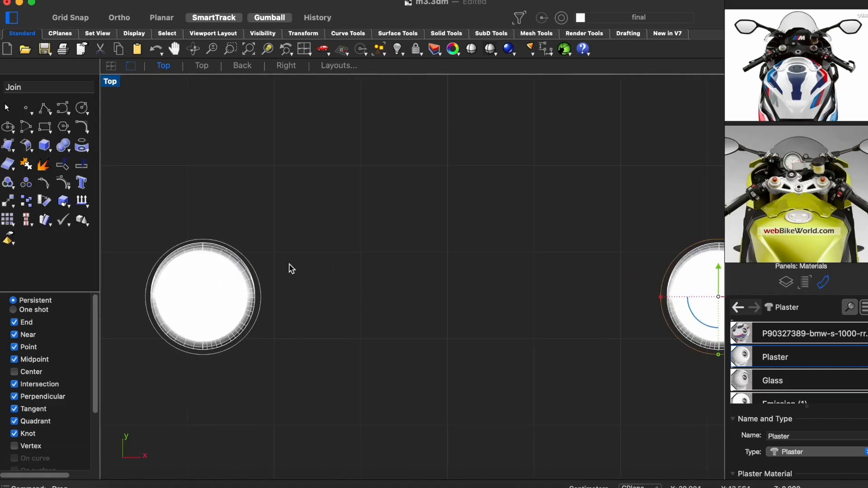
- Isolate the two circles, connect their outer edges with two straight lines, and join them into a closed slot outline
shift+click(195, 245)
key(super+i)
click(249, 288)
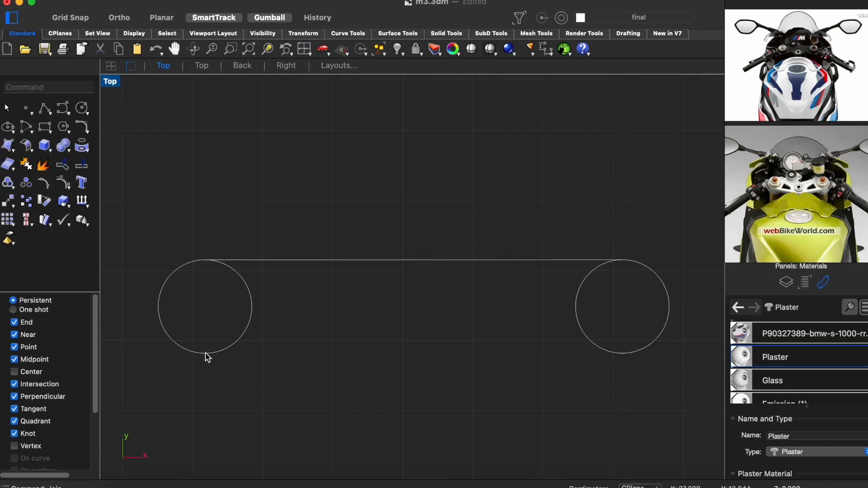
click(623, 351)
key(Return)
drag(668, 213, 188, 387)
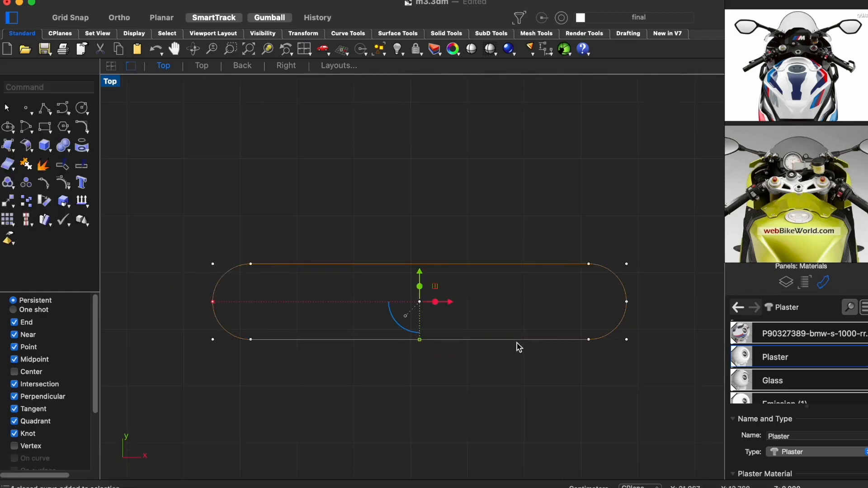
- Extrude the slot outline vertically and cap it into a closed solid block
drag(407, 226, 412, 259)
click(426, 272)
scroll(426, 271, up, 6)
right_drag(426, 252, 441, 236)
text(cap)
key(Return)
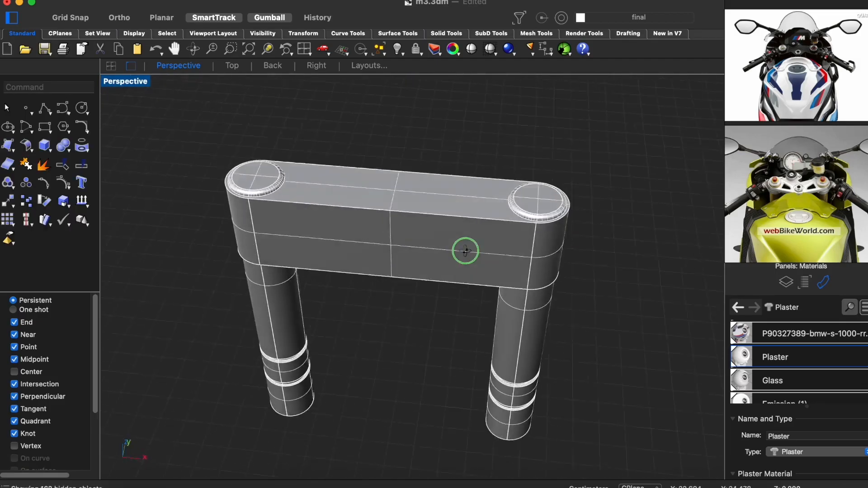
- Scale the cylindrical surface inside one fork tube outward in the wireframe top view until it surrounds the tube
drag(637, 136, 150, 427)
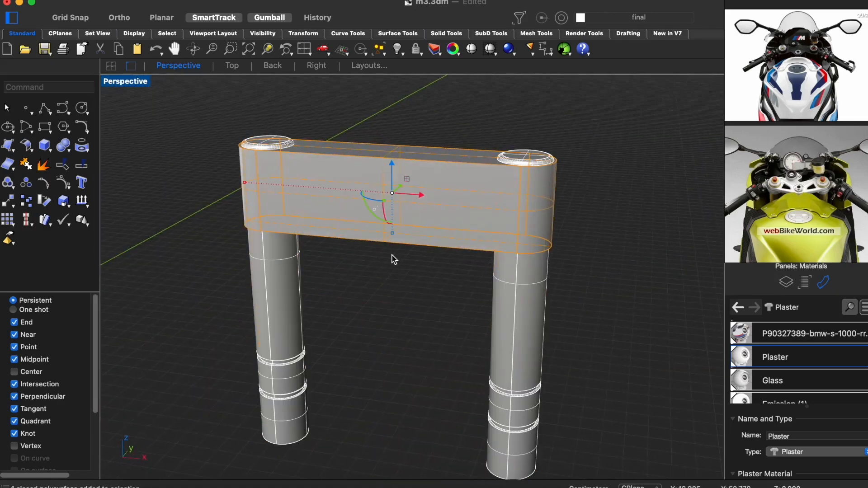
scroll(392, 226, down, 3)
drag(391, 212, 392, 232)
click(416, 294)
right_drag(420, 260, 422, 306)
scroll(476, 293, up, 15)
key(ctrl+alt+w)
scroll(436, 263, up, 3)
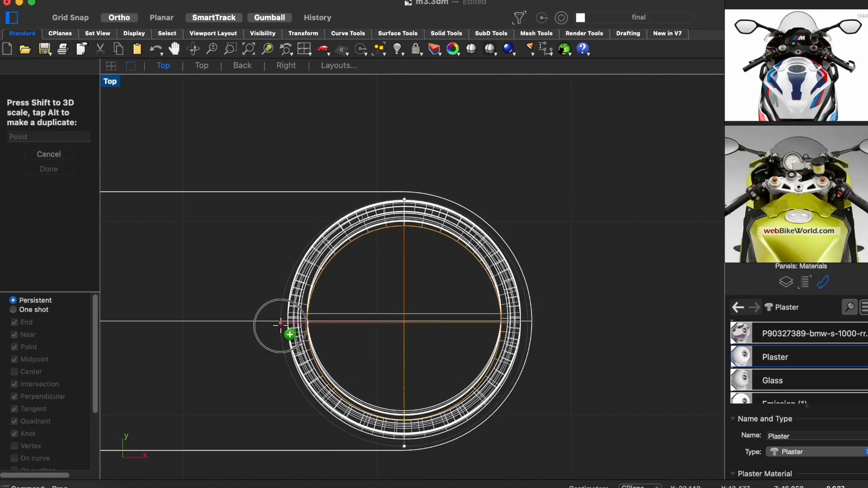
shift+drag(281, 326, 280, 326)
key(ctrl+alt+s)
key(ctrl+alt+w)
right_drag(389, 311, 504, 310)
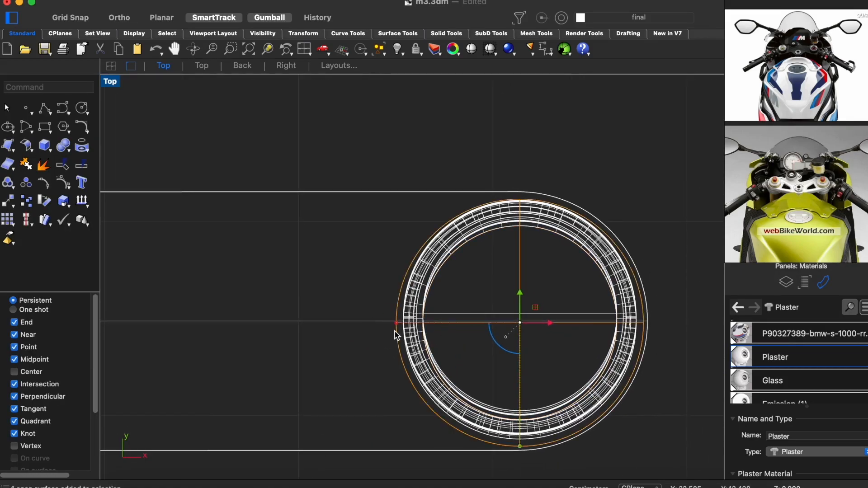
- Enlarge the slot block so its rounded ends and sides extend beyond the cylinders around the fork tubes
scroll(529, 293, up, 2)
drag(518, 298, 517, 299)
scroll(567, 318, down, 2)
click(388, 327)
scroll(390, 351, down, 8)
right_drag(201, 354, 423, 356)
drag(126, 342, 101, 343)
right_drag(544, 401, 375, 396)
scroll(495, 326, up, 7)
right_drag(527, 294, 496, 285)
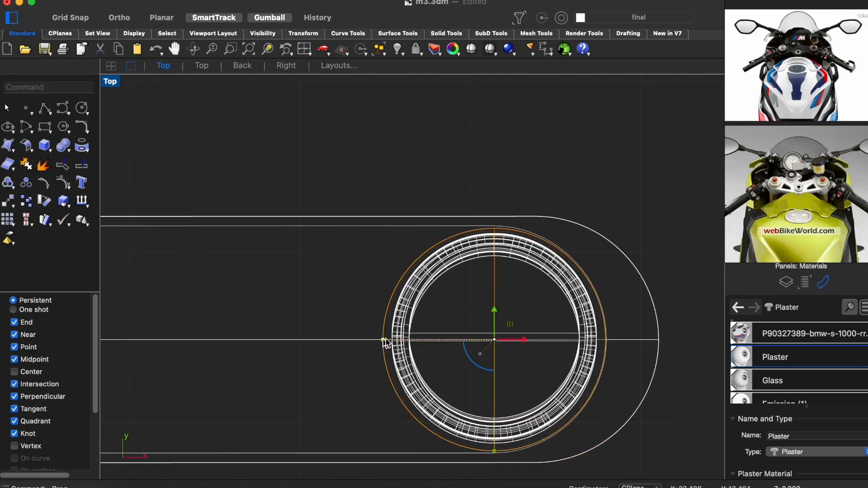
- Fit the enlarged cylinders around both fork tubes so they can serve as hole cutters
drag(494, 319, 494, 319)
scroll(494, 320, down, 6)
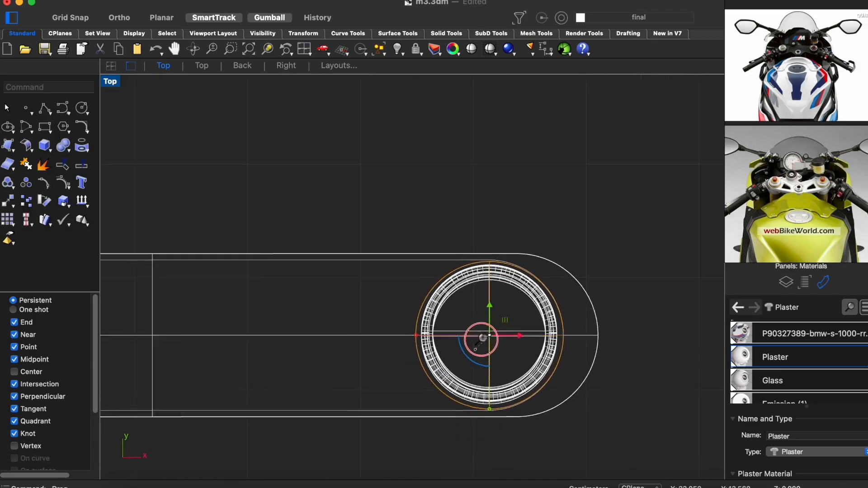
drag(340, 351, 337, 351)
scroll(296, 347, up, 12)
right_drag(331, 342, 364, 372)
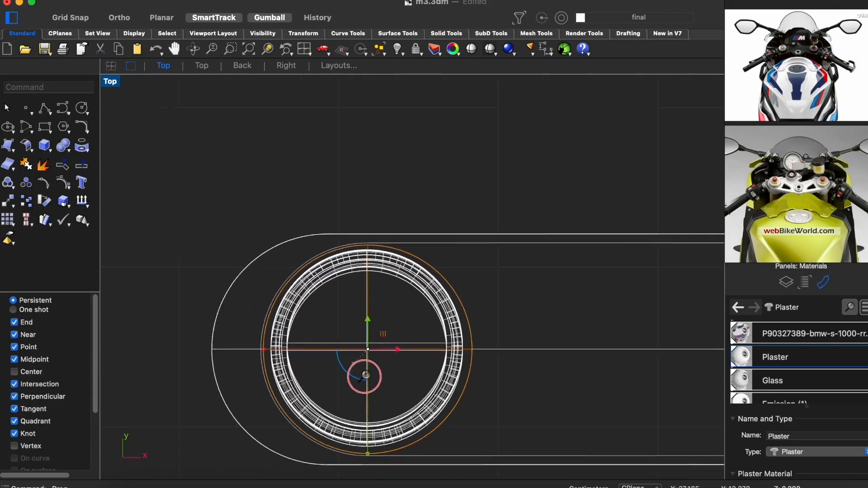
scroll(365, 372, down, 9)
- Hide the fork tubes and subtract the two cylinders from the slot block with BooleanDifference
right_drag(686, 298, 521, 233)
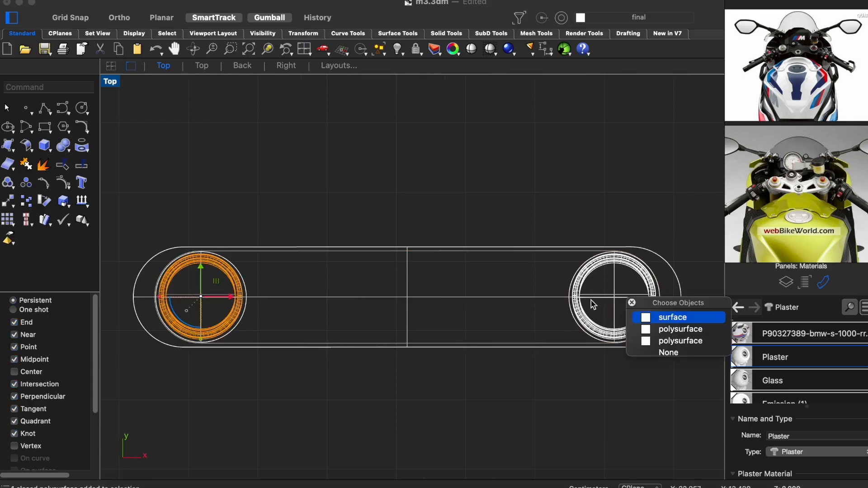
shift+click(585, 278)
key(super+h)
shift+click(205, 278)
key(ctrl+F4)
scroll(367, 262, up, 10)
right_drag(368, 264, 454, 215)
drag(378, 175, 381, 396)
key(ctrl+alt+s)
click(430, 302)
drag(601, 142, 169, 220)
key(Return)
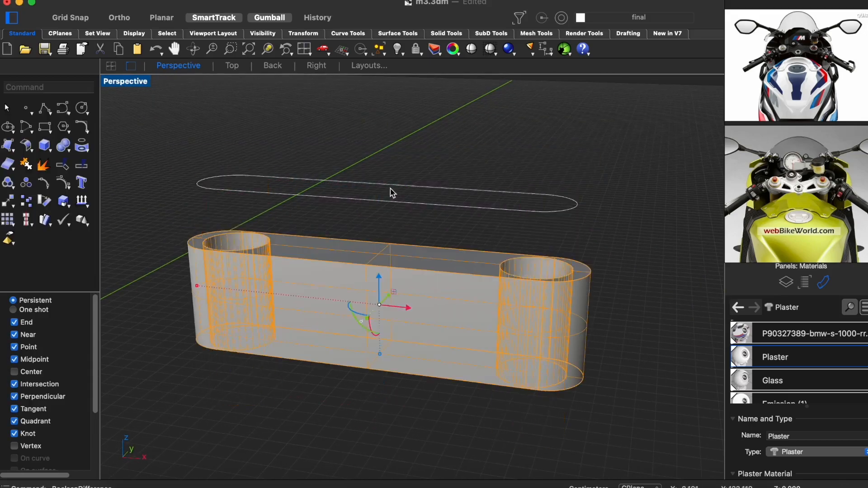
- Show the hidden objects again and delete the leftover slot outline curve above the block
right_drag(377, 146, 396, 290)
key(alt+super+h)
key(Escape)
scroll(509, 313, up, 8)
scroll(509, 313, down, 10)
right_drag(507, 314, 491, 283)
click(461, 219)
key(Delete)
- Hide the two separate upright fork tubes and view the motorcycle's front end from the right
right_drag(426, 308, 261, 388)
click(368, 325)
scroll(411, 351, down, 5)
scroll(493, 344, up, 2)
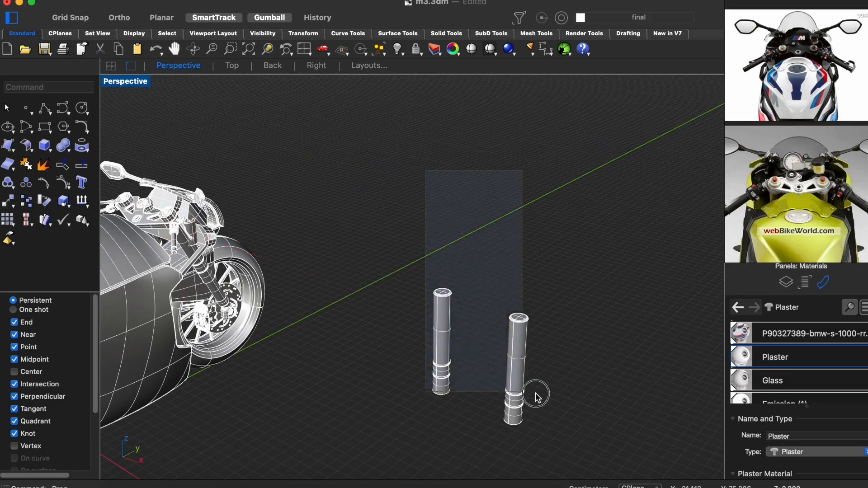
key(super+h)
right_drag(361, 312, 275, 243)
scroll(275, 243, up, 3)
key(ctrl+super+r)
right_drag(234, 198, 109, 86)
- Hide everything except the front-end parts and the drilled block in the right view
drag(545, 122, 347, 316)
key(super+h)
key(super+z)
drag(587, 145, 362, 327)
key(super+i)
key(super+h)
- Rotate the drilled block to the fork's tilt and move it onto the upper fork tube
click(423, 248)
scroll(426, 253, up, 7)
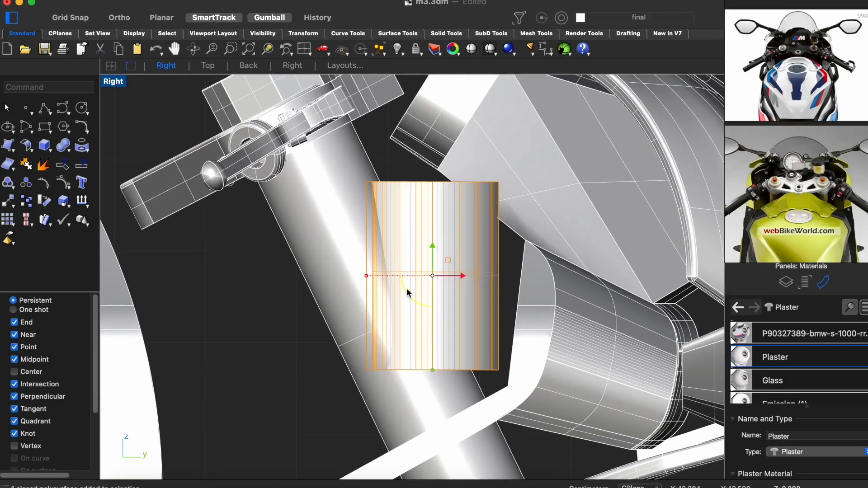
drag(405, 290, 400, 318)
drag(457, 265, 400, 291)
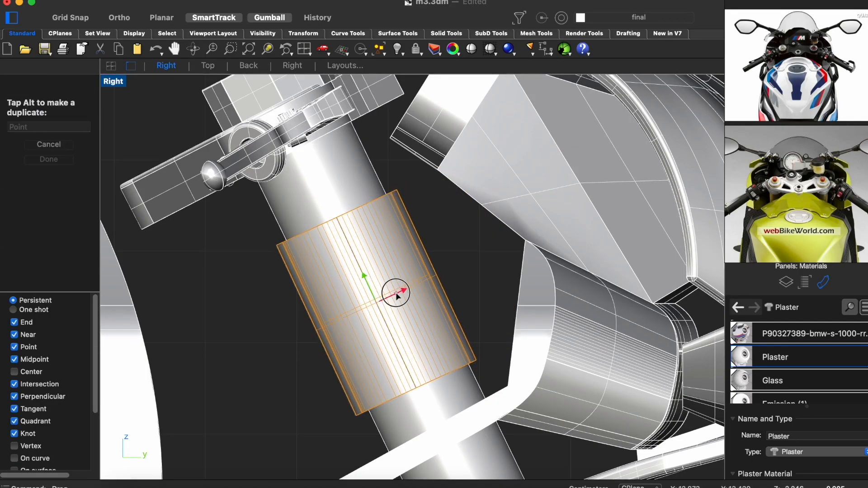
- Isolate the front-end part in the perspective view, inspect it from several angles, and show the rest again
key(ctrl+super+p)
scroll(251, 217, up, 8)
right_drag(298, 217, 317, 226)
shift+click(217, 205)
key(super+i)
key(super+h)
right_drag(339, 262, 371, 344)
click(393, 231)
drag(405, 227, 408, 227)
right_drag(384, 294, 446, 281)
scroll(546, 231, up, 6)
click(547, 231)
drag(256, 200, 267, 203)
right_drag(271, 213, 427, 310)
drag(256, 231, 257, 231)
right_drag(290, 271, 407, 312)
click(378, 395)
scroll(461, 319, down, 8)
key(alt+super+h)
- Check the front end in rendered and shaded display and delete the leftover objects beside the motorcycle
mouse_move(463, 320)
right_down()
mouse_move(386, 285)
mouse_move(227, 322)
mouse_move(350, 314)
mouse_move(416, 337)
mouse_move(324, 349)
mouse_move(384, 313)
mouse_move(460, 331)
mouse_move(434, 319)
right_up()
scroll(458, 312, down, 5)
key(ctrl+alt+r)
scroll(385, 286, down, 4)
scroll(384, 317, up, 6)
key(ctrl+alt+s)
scroll(460, 332, down, 10)
drag(619, 287, 510, 395)
key(Delete)
scroll(401, 247, up, 5)
click(401, 248)
mouse_move(401, 316)
right_down()
mouse_move(307, 342)
mouse_move(442, 321)
right_up()
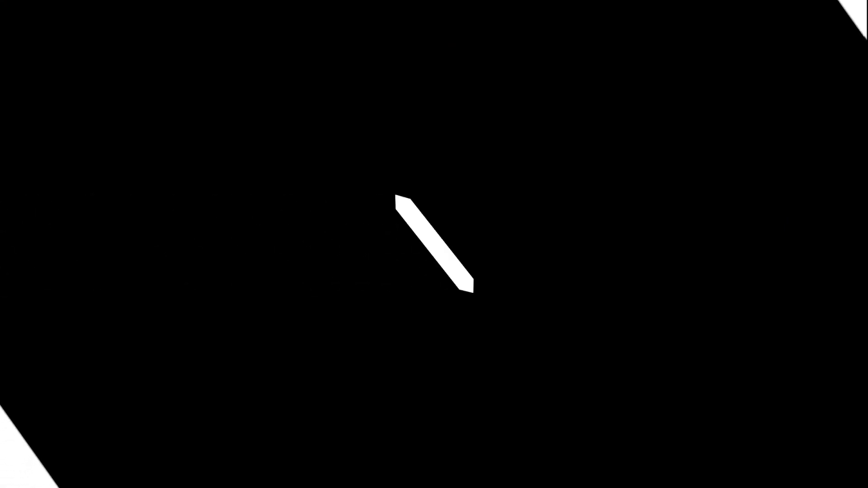